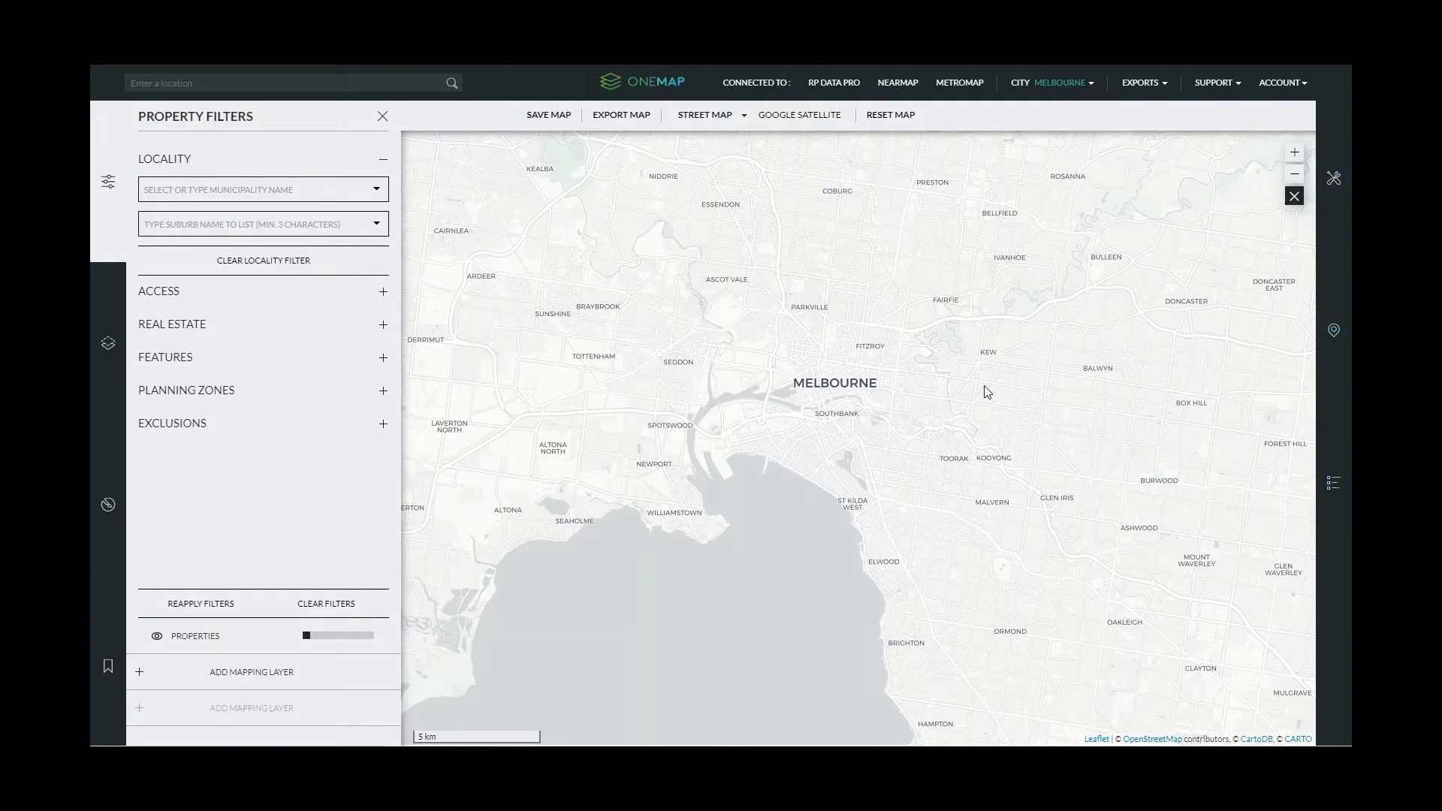
- Close the Property Filters panel and briefly open and close the Property Styles options
{"action": "left_click", "coordinate": [109, 182]}
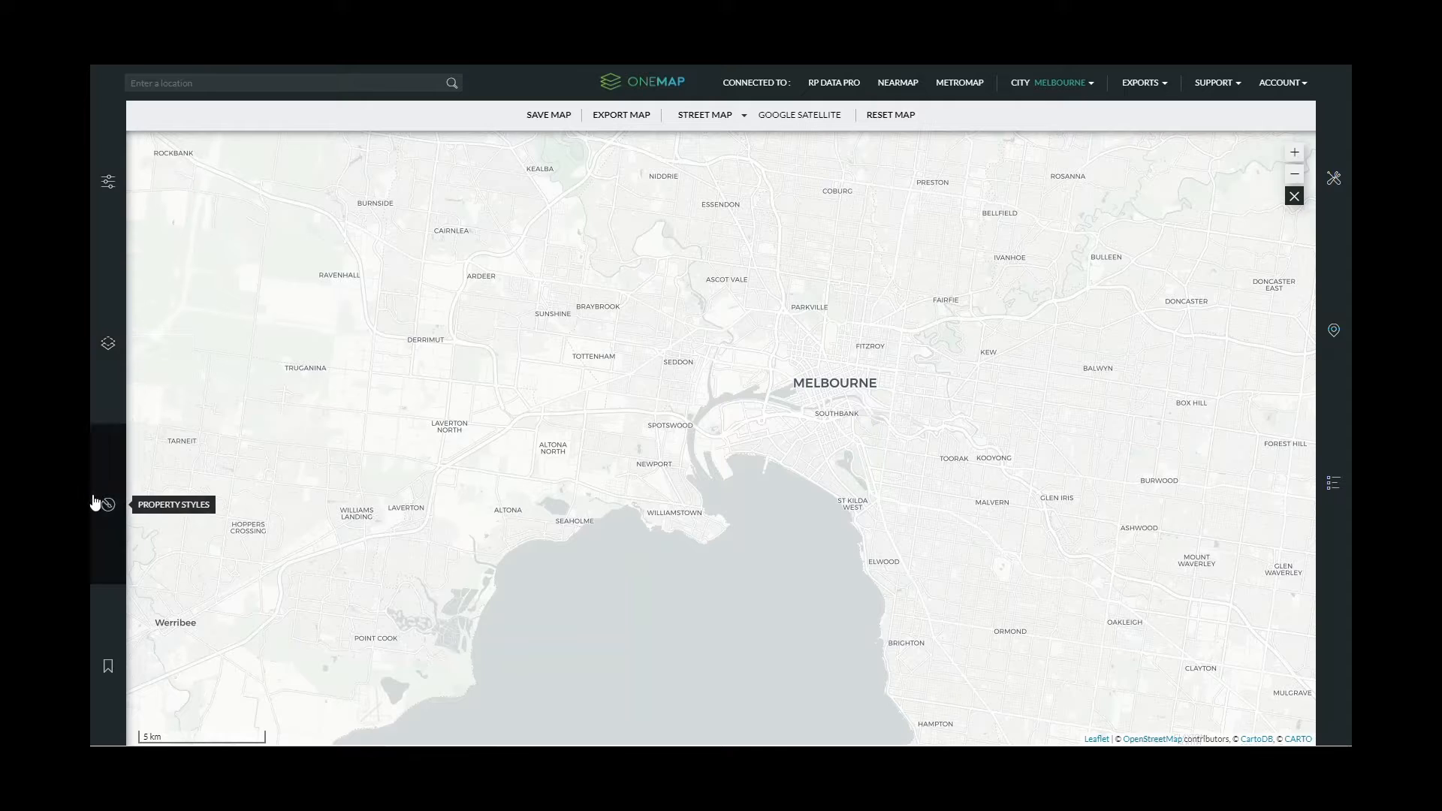
{"action": "left_click", "coordinate": [121, 554]}
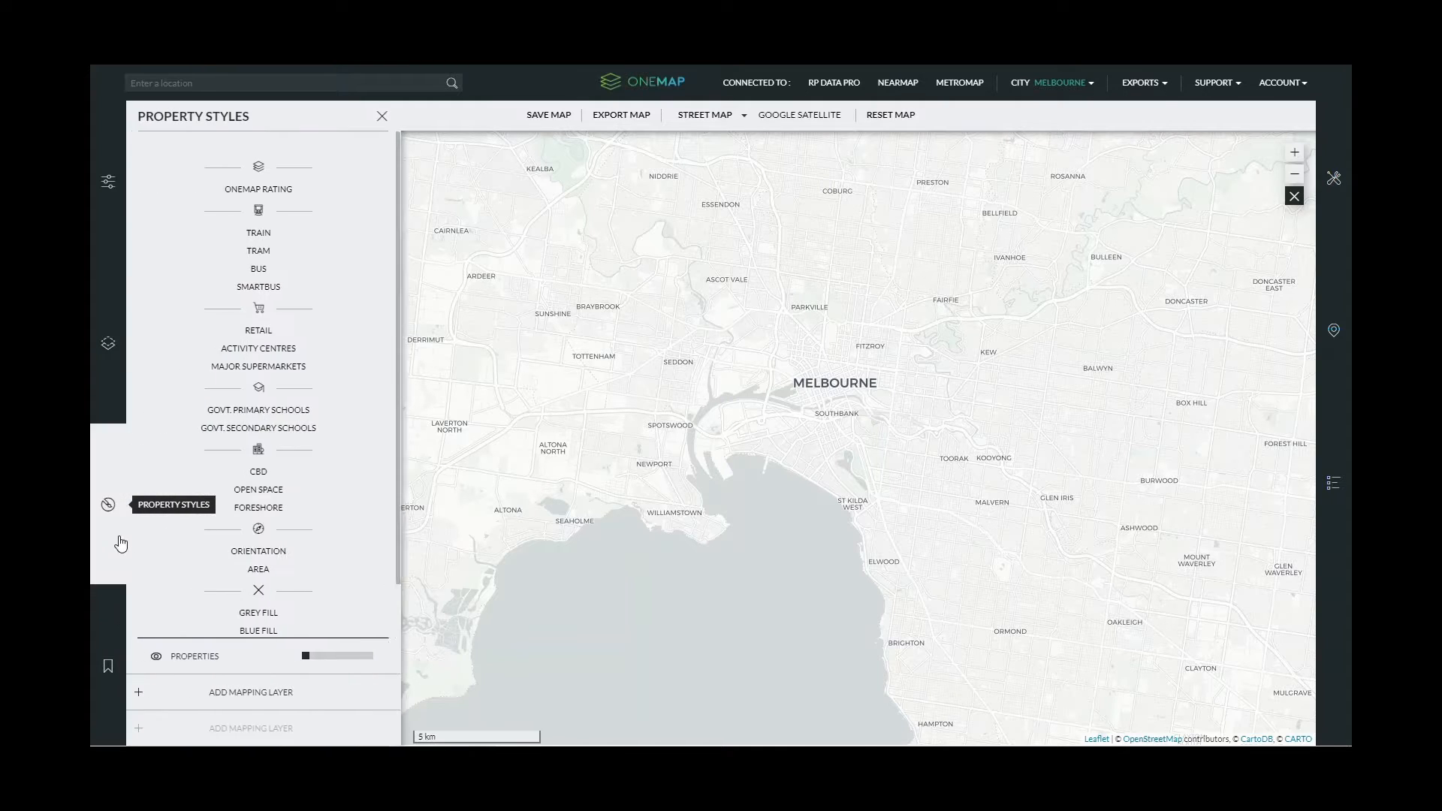
{"action": "left_click", "coordinate": [120, 535]}
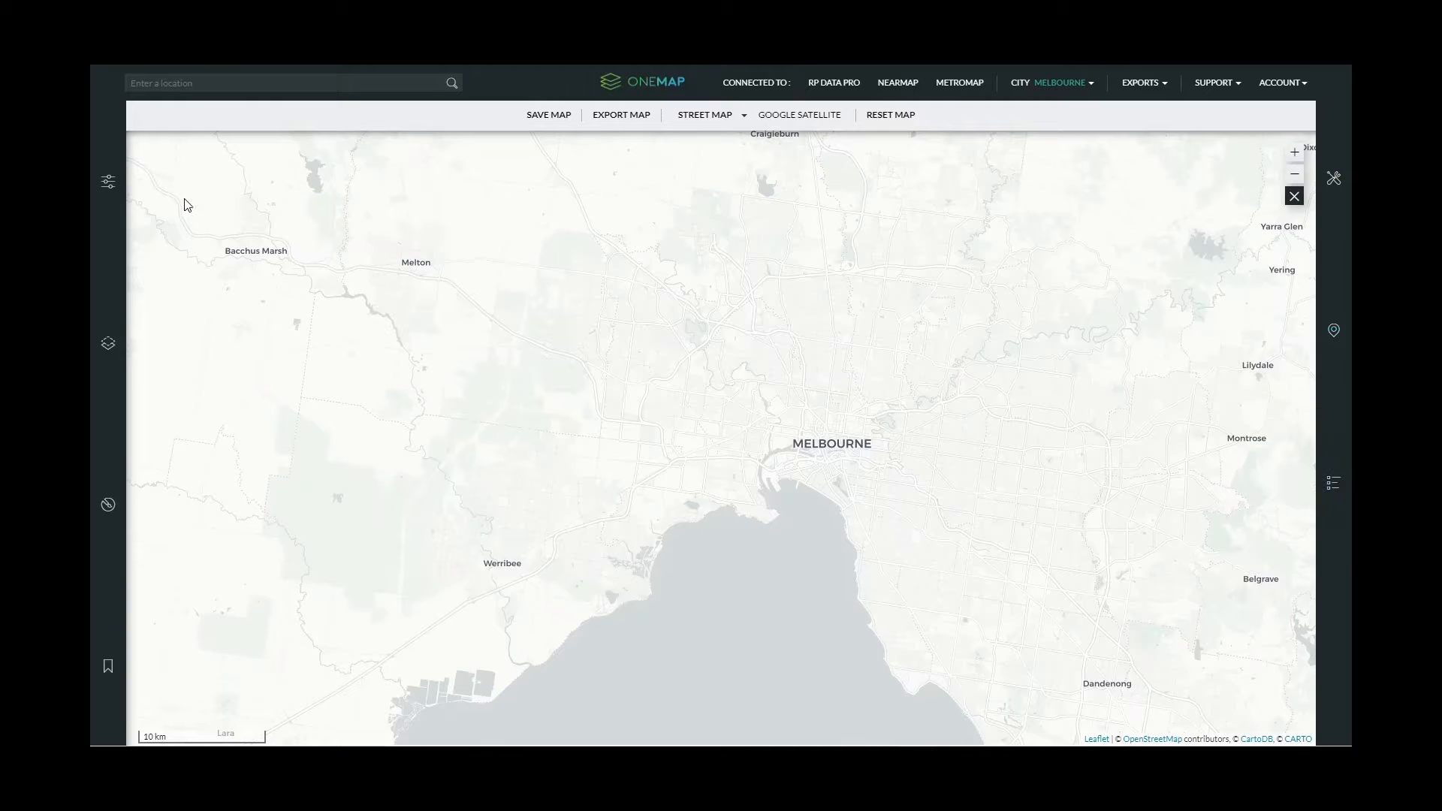
- Set the Locality property filter to the MARIBYRNONG municipality
{"action": "left_click", "coordinate": [108, 186]}
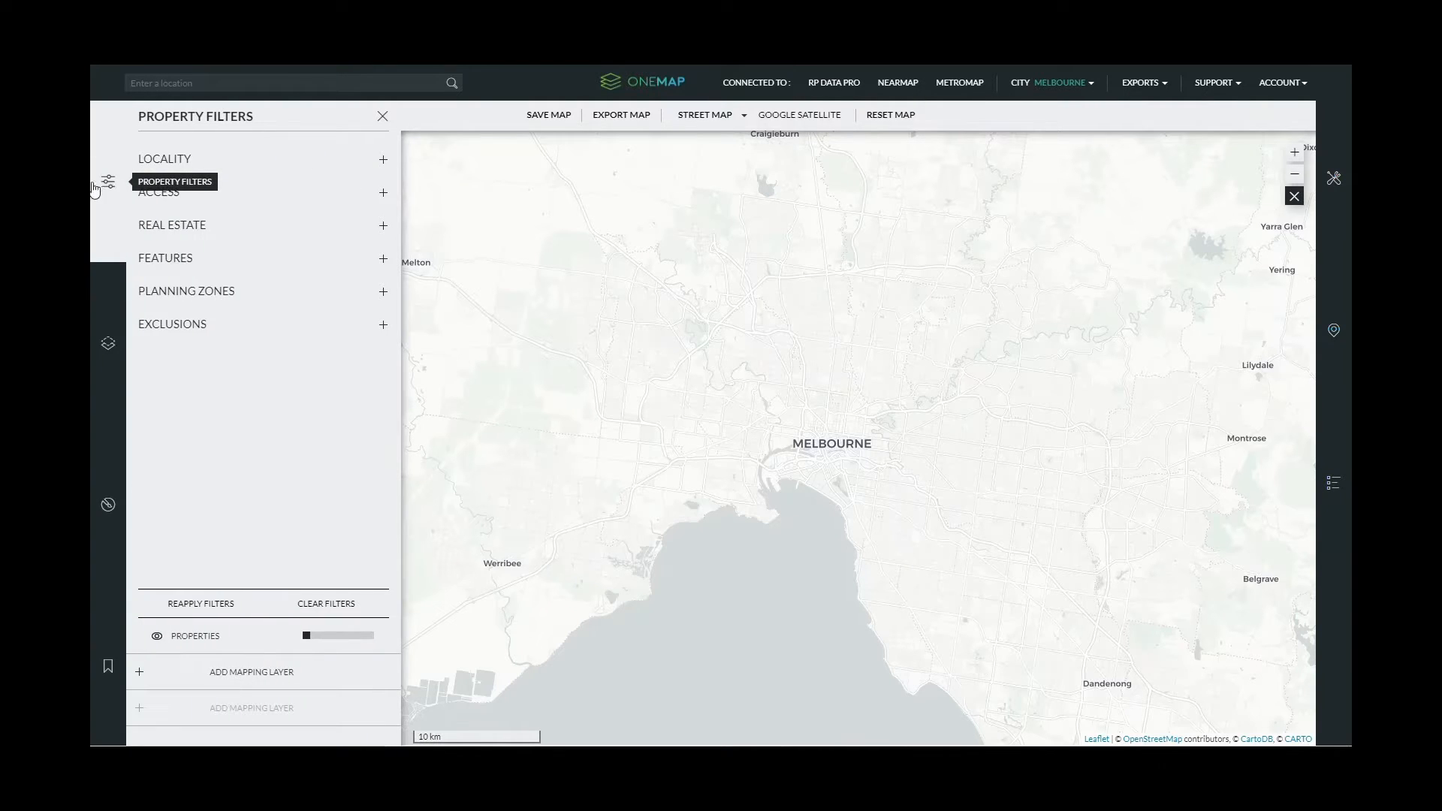
{"action": "left_click", "coordinate": [176, 167]}
{"action": "left_click", "coordinate": [201, 191]}
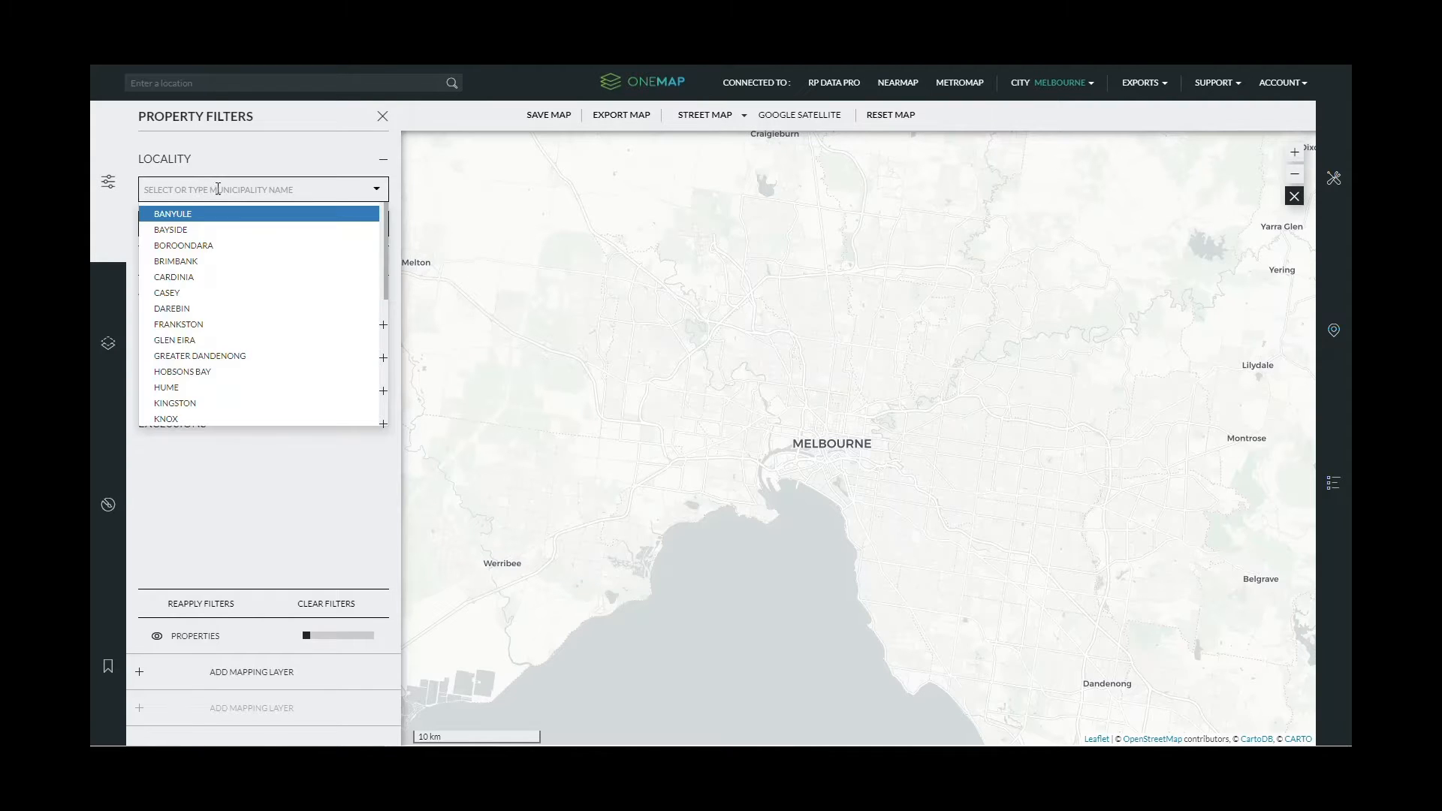
{"action": "scroll", "coordinate": [265, 266], "scroll_direction": "down", "scroll_amount": 2}
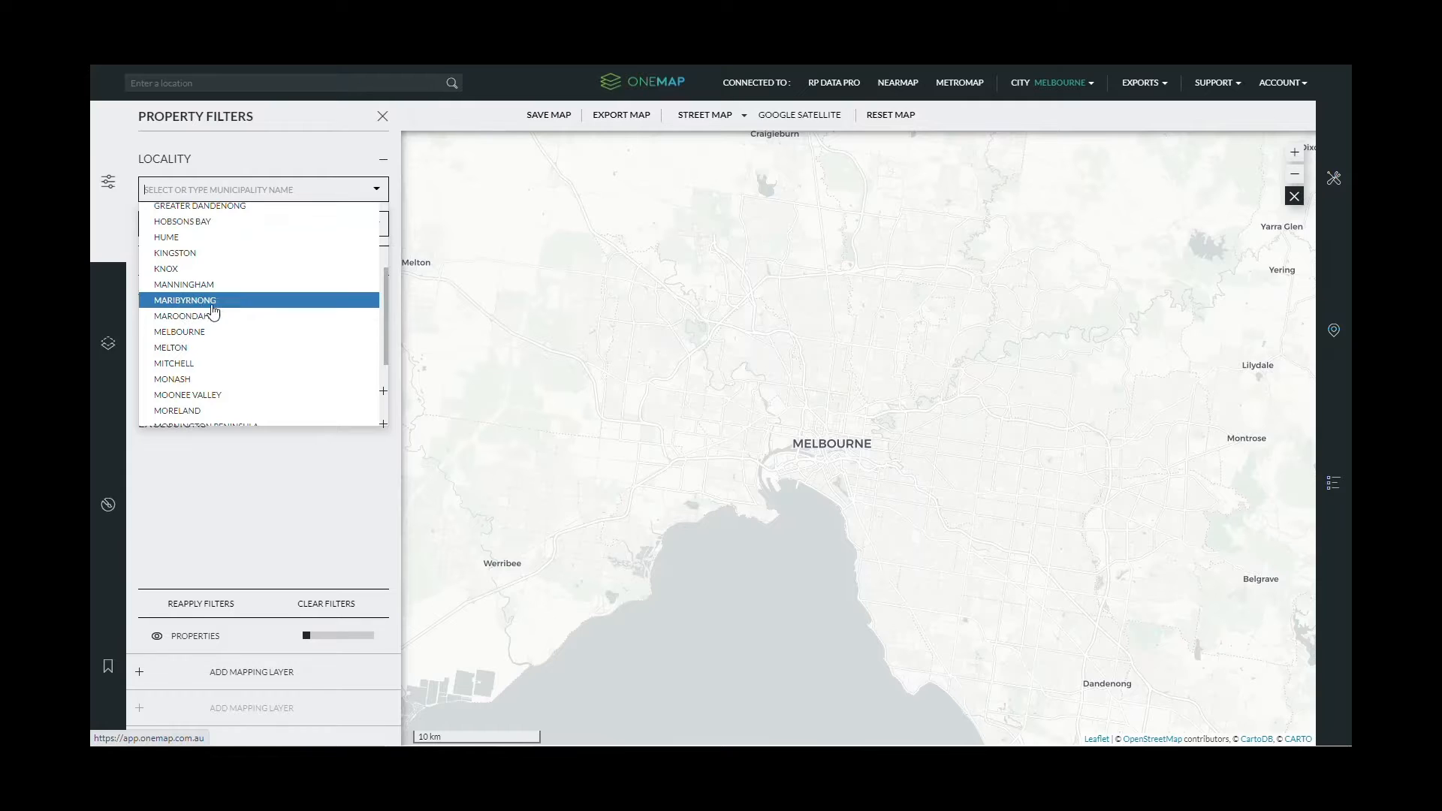
{"action": "left_click", "coordinate": [185, 301]}
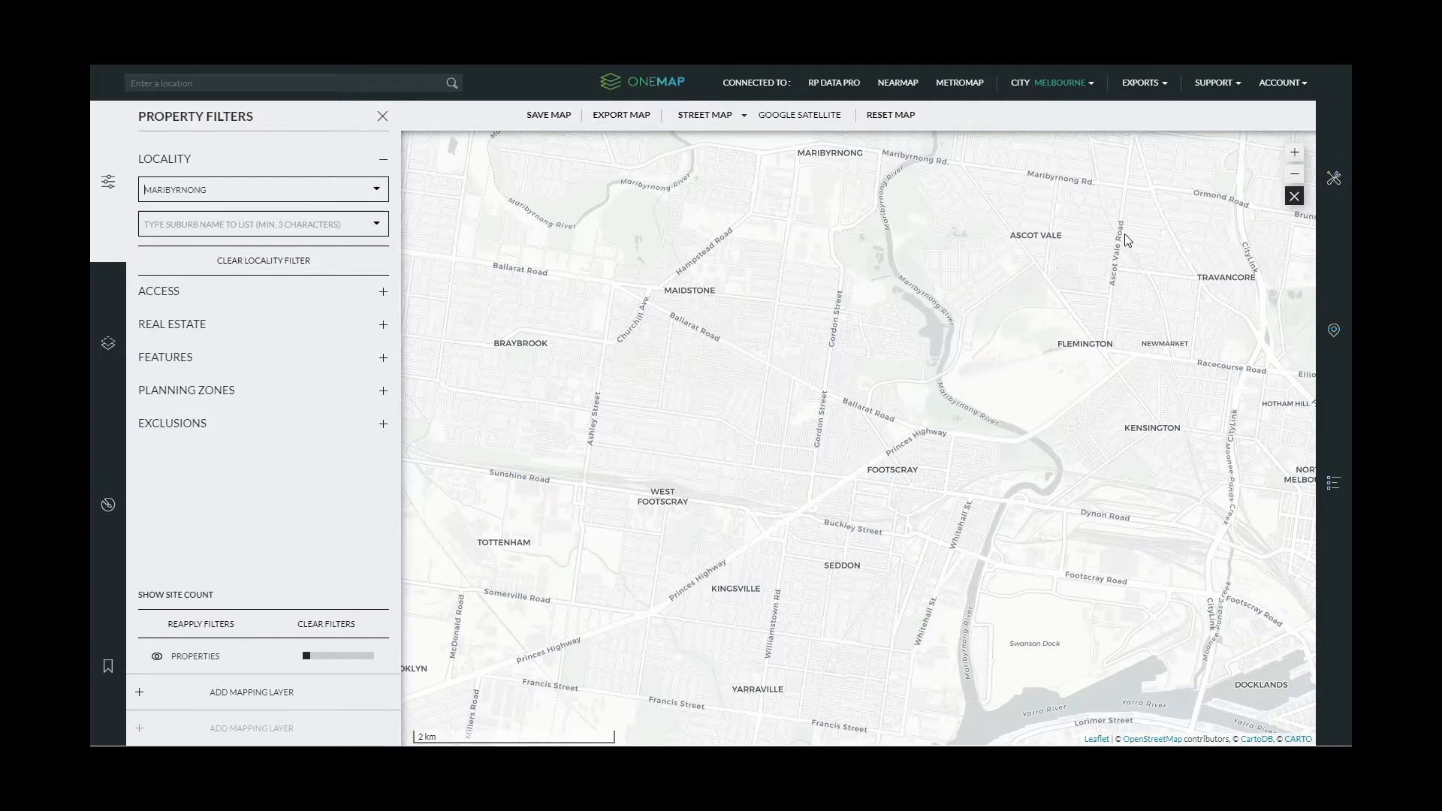
- Show the Properties layer at about half opacity and frame the Maribyrnong parcels
{"action": "left_click_drag", "start_coordinate": [1090, 384], "coordinate": [1130, 327]}
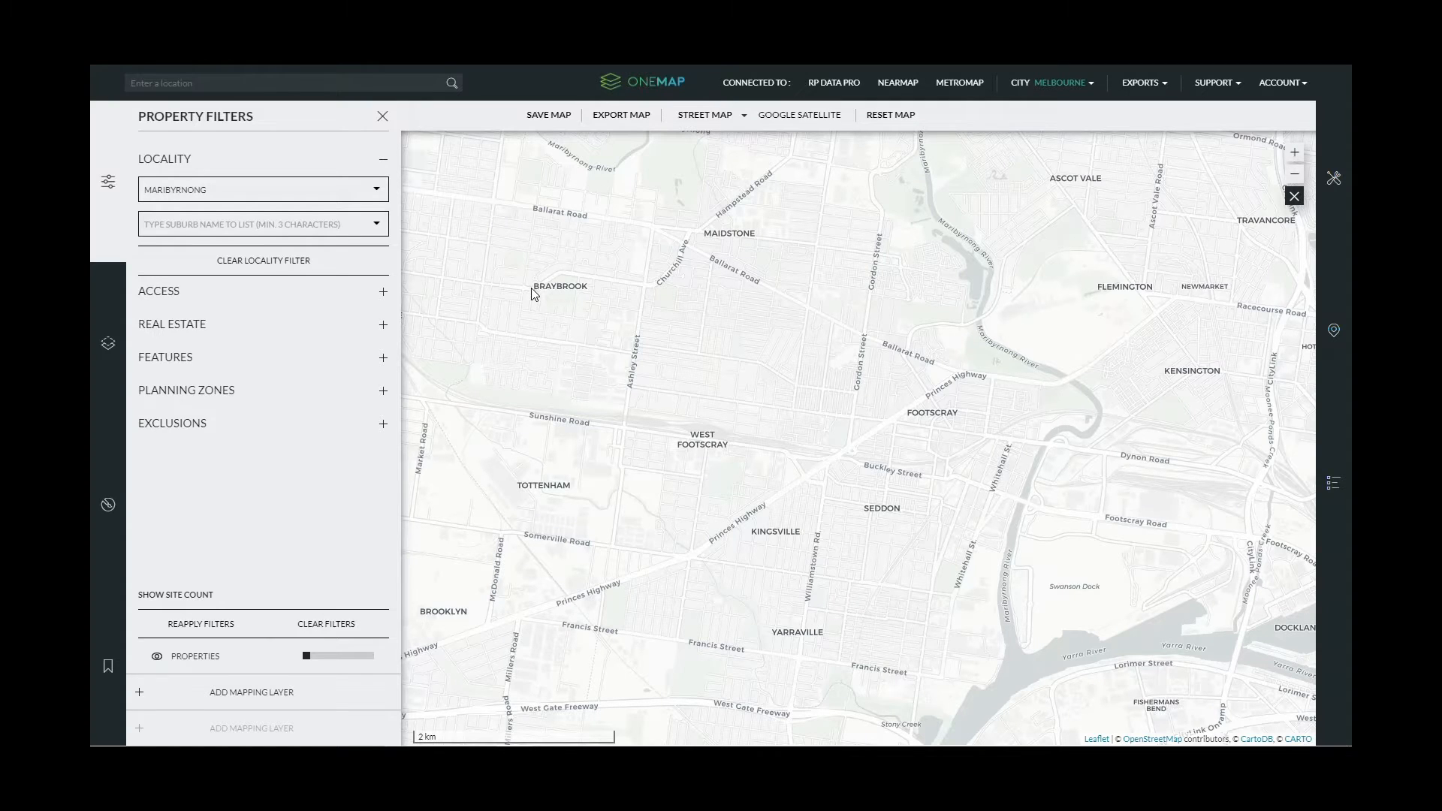
{"action": "left_click", "coordinate": [156, 657]}
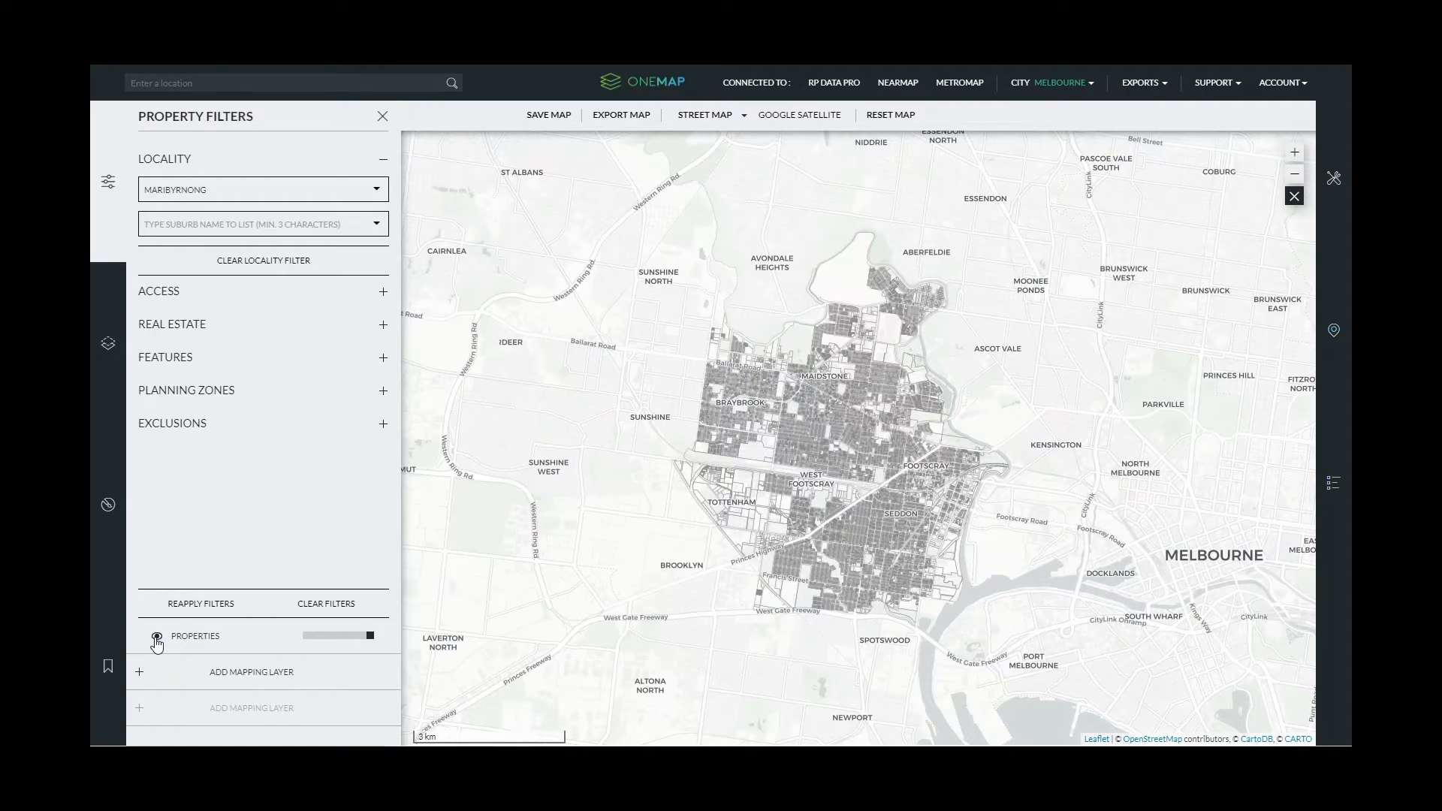
{"action": "mouse_move", "coordinate": [368, 637]}
{"action": "left_mouse_down"}
{"action": "mouse_move", "coordinate": [312, 638]}
{"action": "mouse_move", "coordinate": [353, 636]}
{"action": "left_mouse_up"}
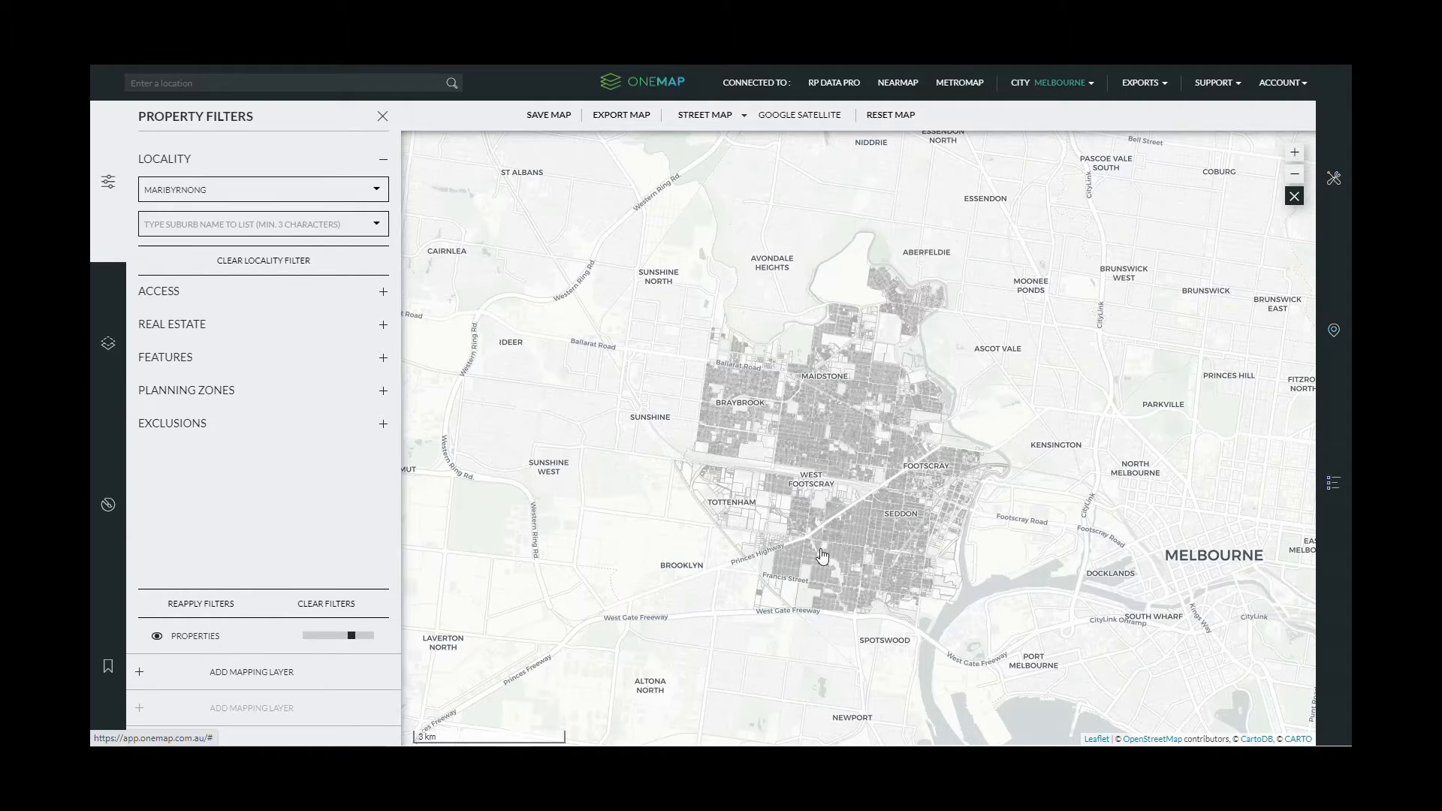
{"action": "scroll", "coordinate": [823, 556], "scroll_direction": "up", "scroll_amount": 2}
{"action": "scroll", "coordinate": [1113, 524], "scroll_direction": "down", "scroll_amount": 2}
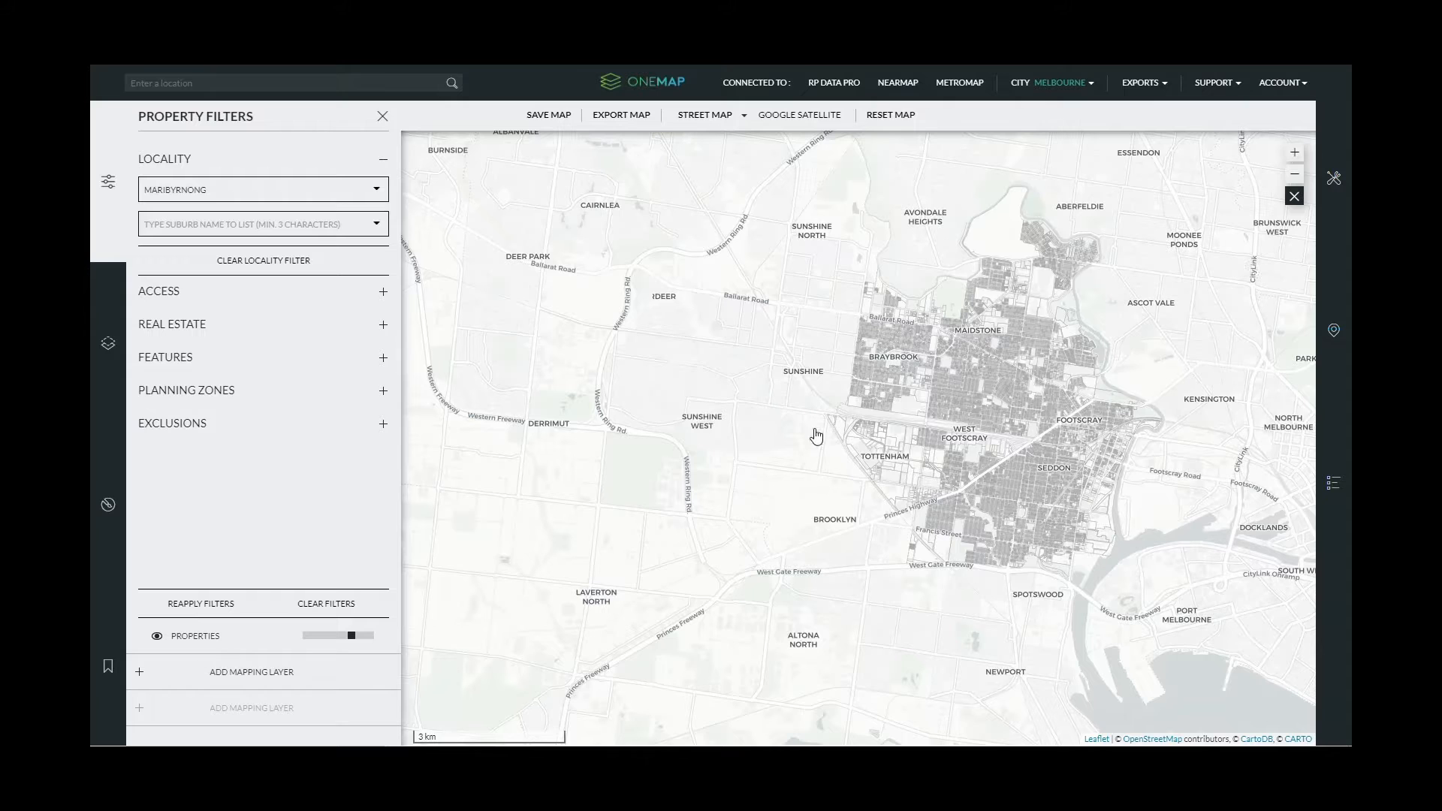
{"action": "left_click_drag", "start_coordinate": [1021, 567], "coordinate": [859, 581]}
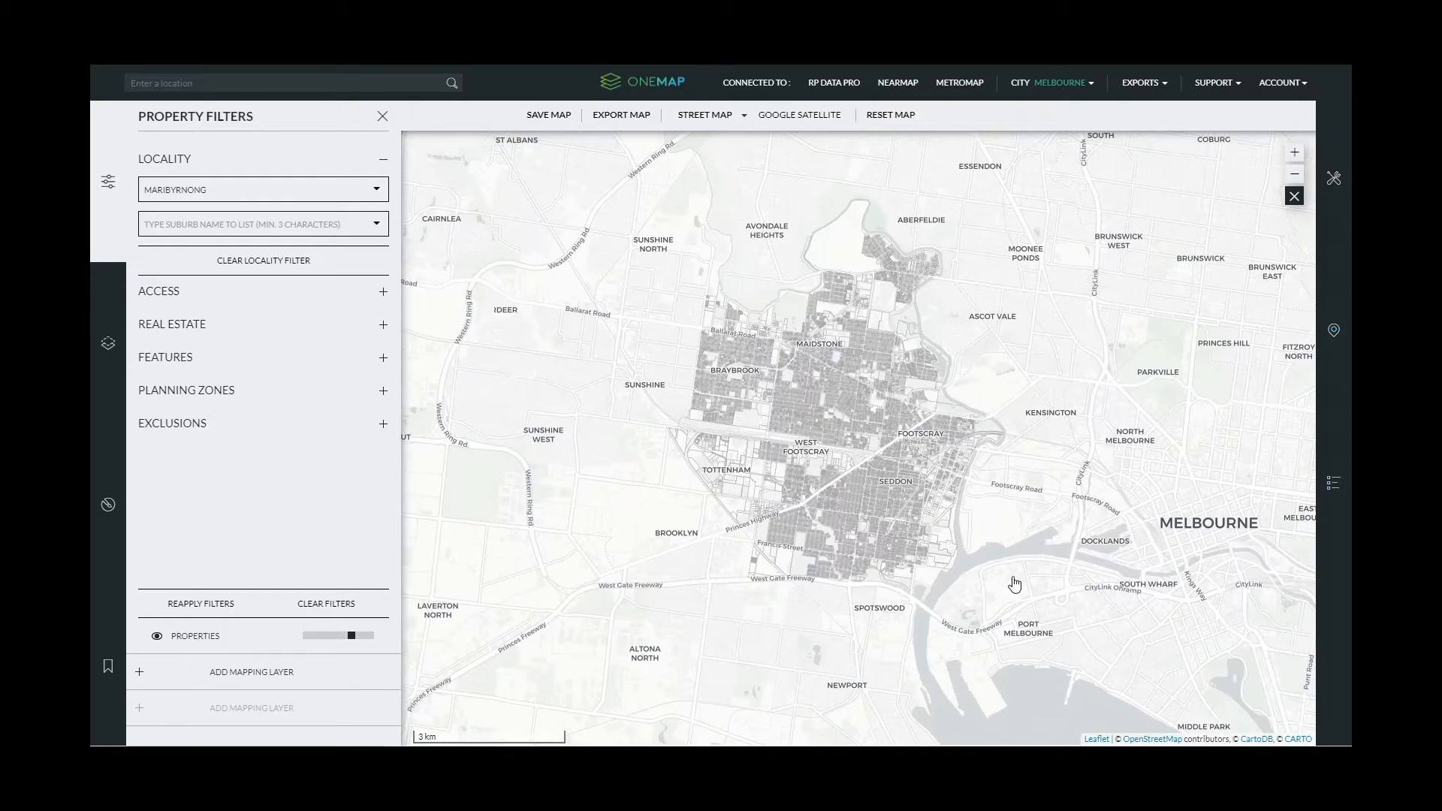
{"action": "scroll", "coordinate": [888, 405], "scroll_direction": "up", "scroll_amount": 1}
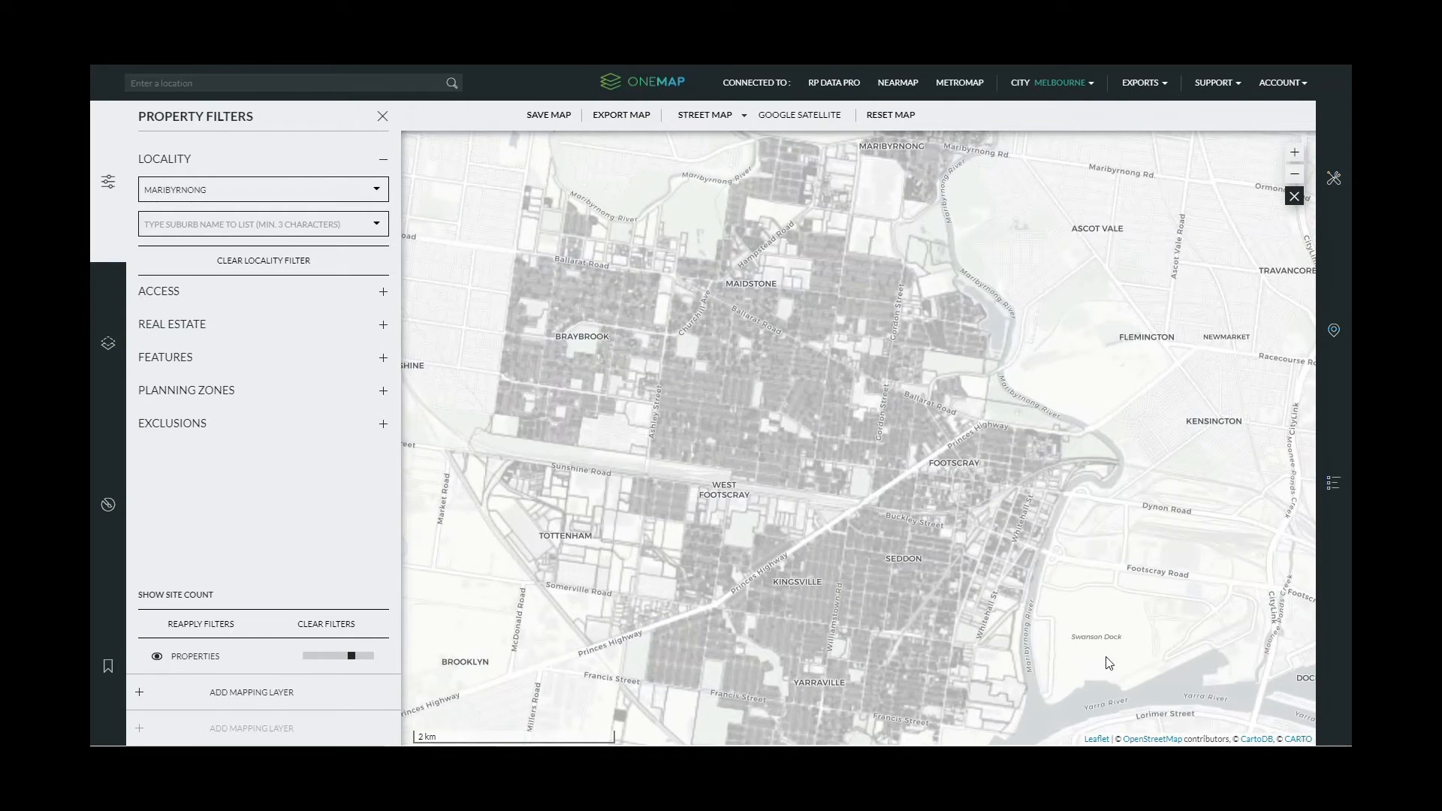
{"action": "left_click_drag", "start_coordinate": [1109, 662], "coordinate": [1107, 616]}
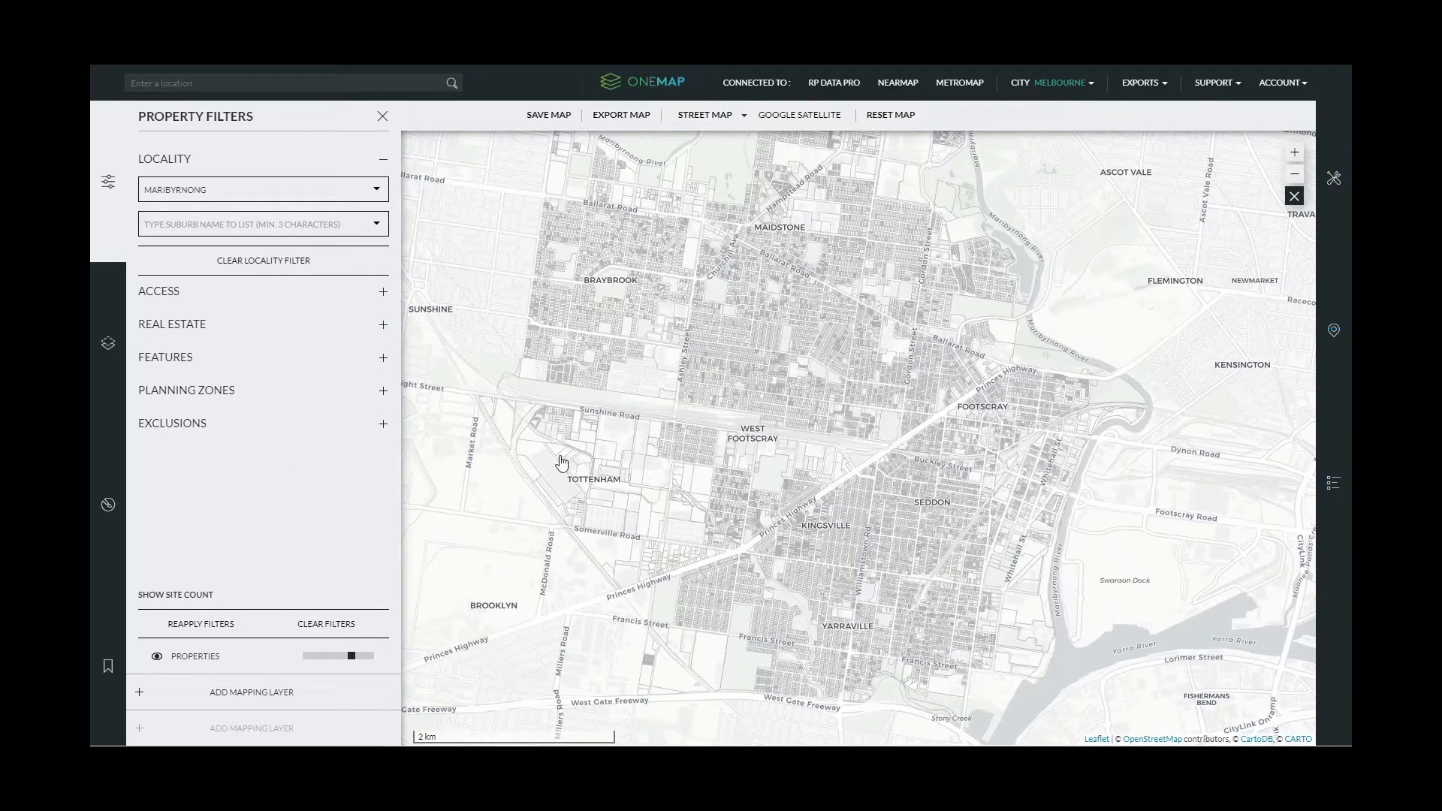
- Try the Suburbs and Federal Electorates boundary overlays in Map Layers, then hide them
{"action": "left_click", "coordinate": [384, 170]}
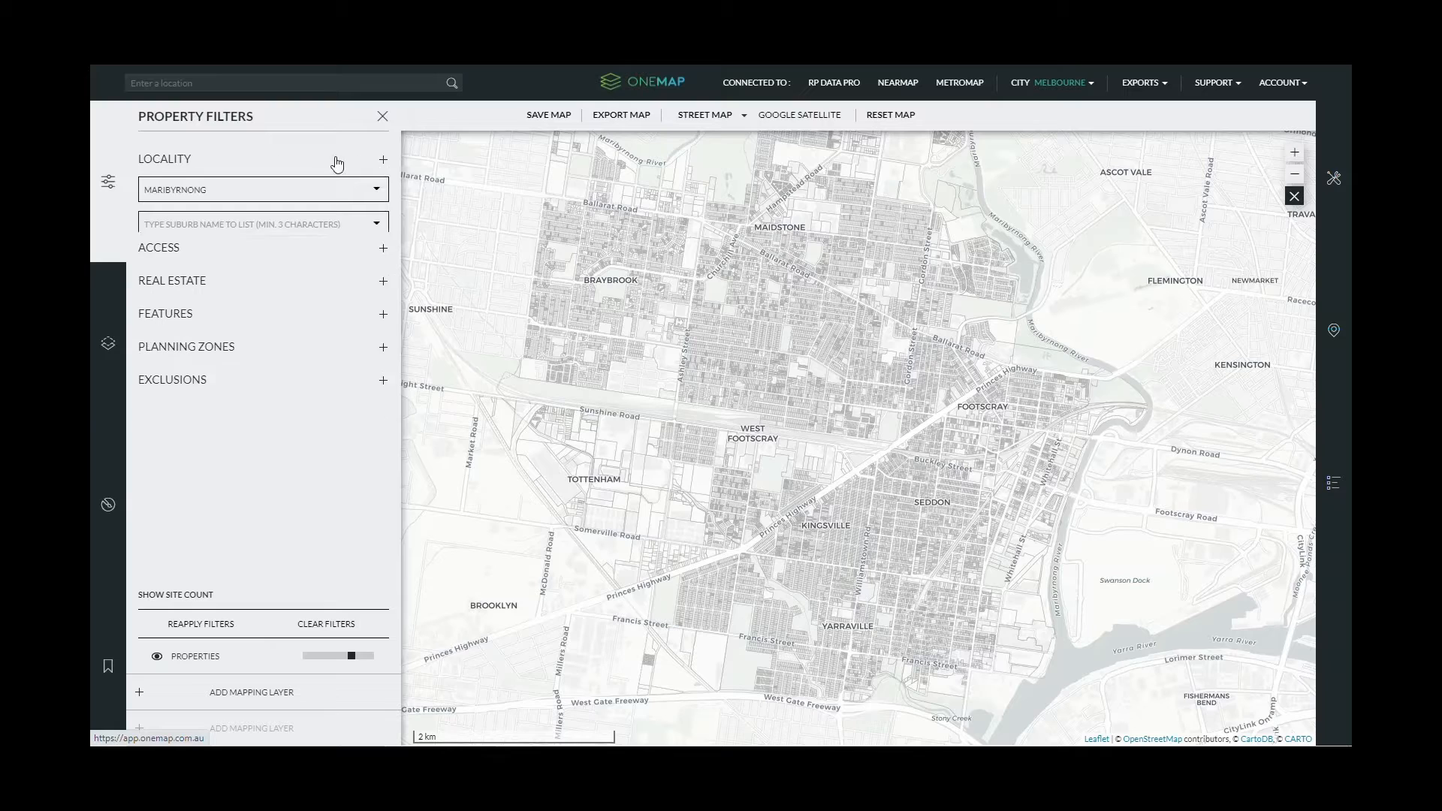
{"action": "left_click", "coordinate": [108, 337]}
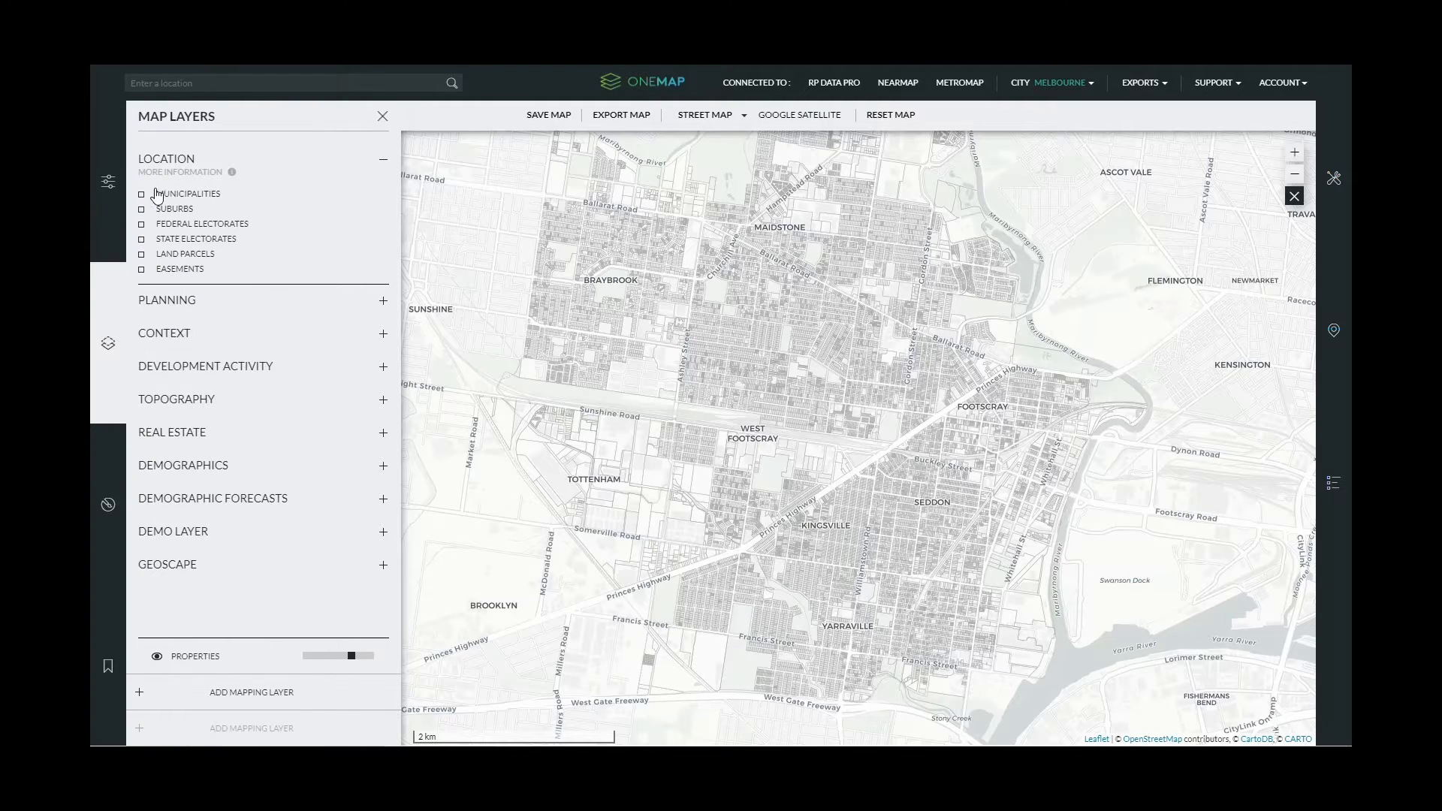
{"action": "left_click", "coordinate": [142, 213]}
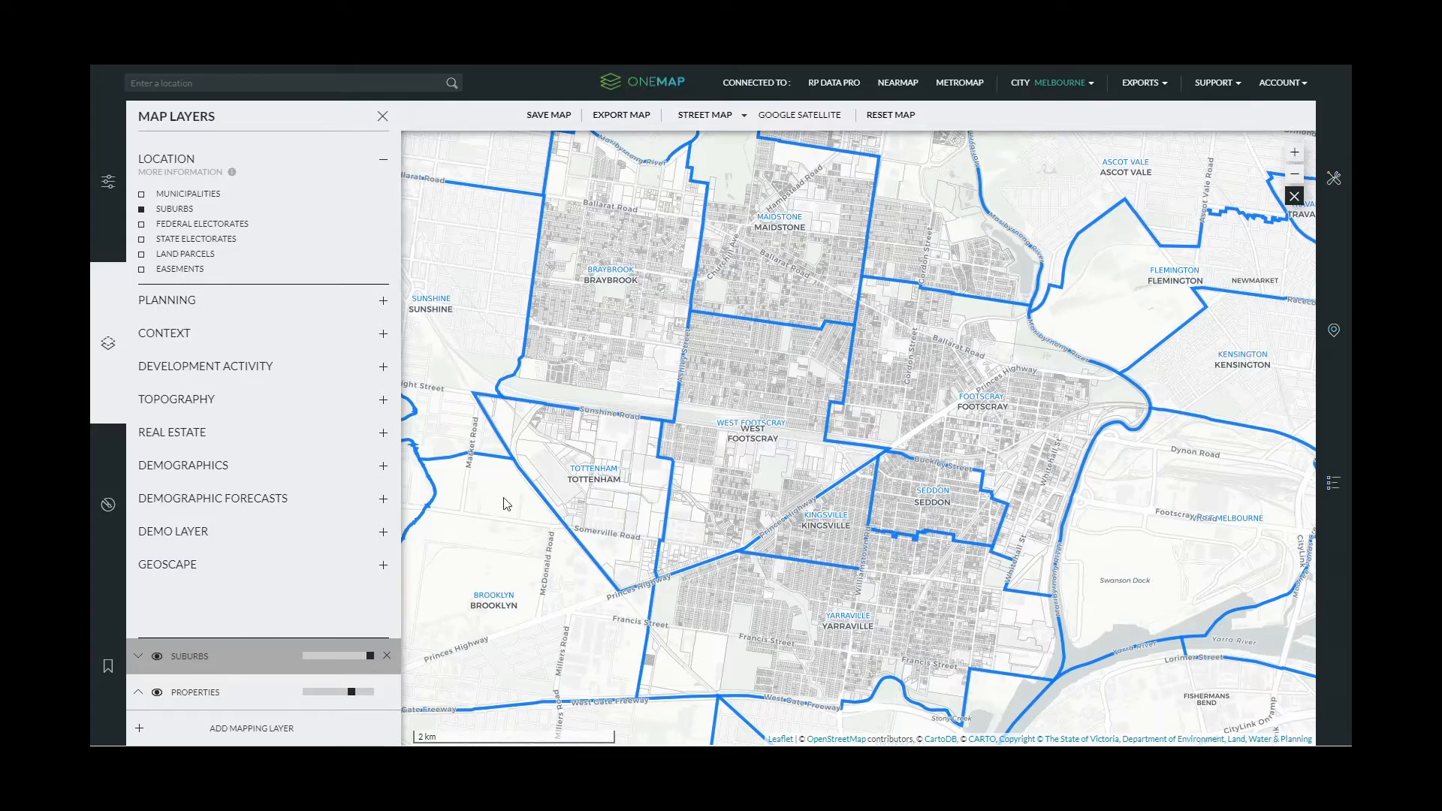
{"action": "scroll", "coordinate": [796, 455], "scroll_direction": "down", "scroll_amount": 2}
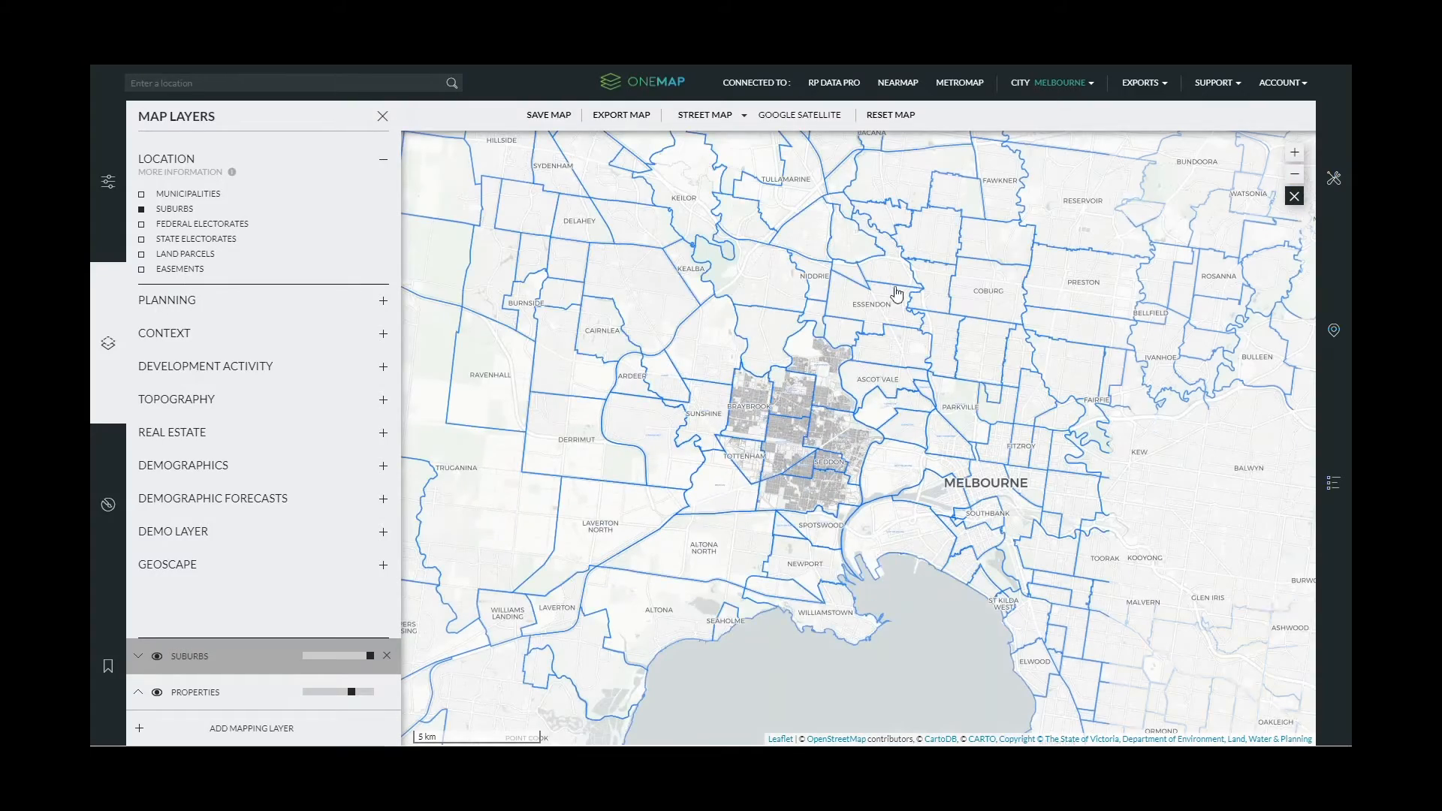
{"action": "scroll", "coordinate": [867, 365], "scroll_direction": "up", "scroll_amount": 2}
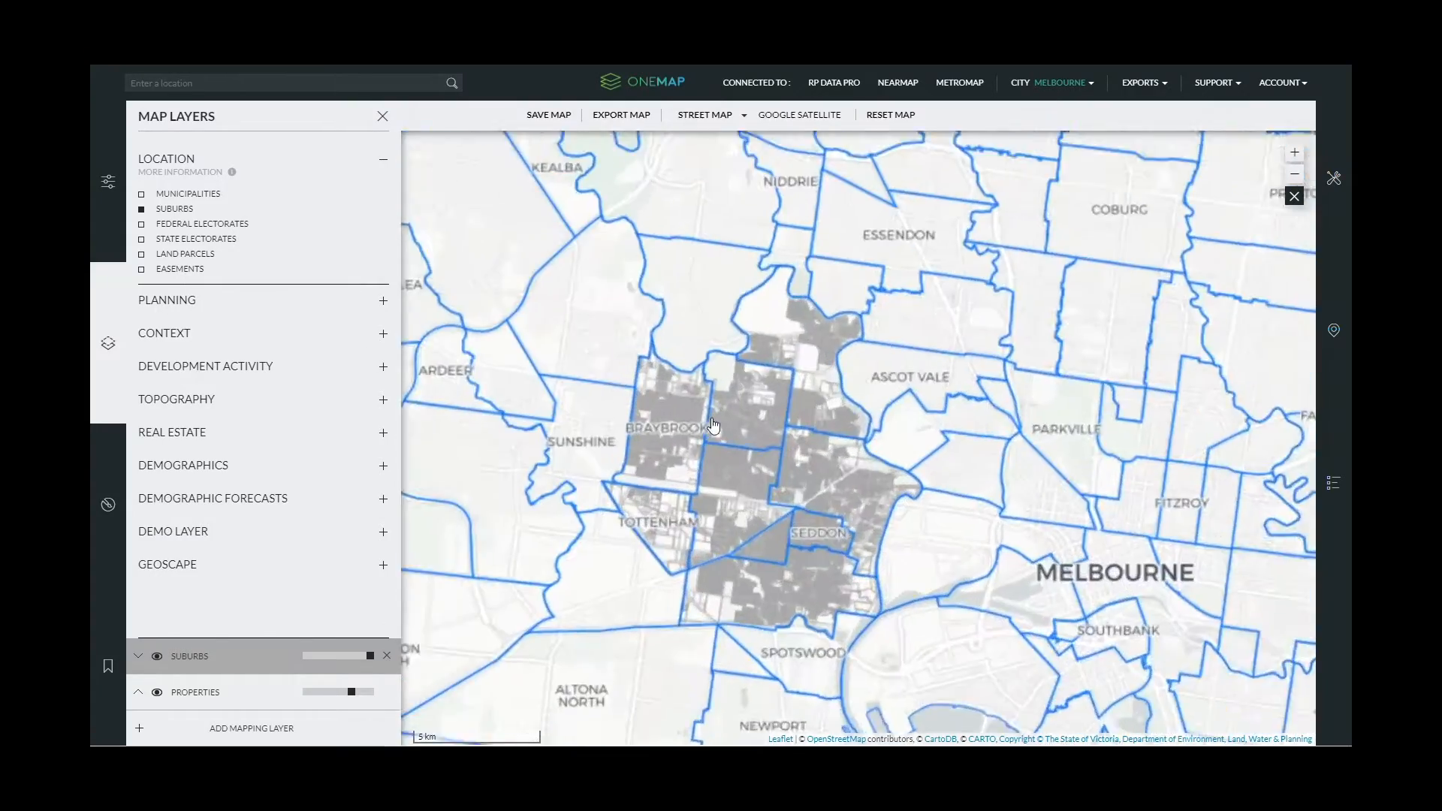
{"action": "left_click", "coordinate": [142, 225]}
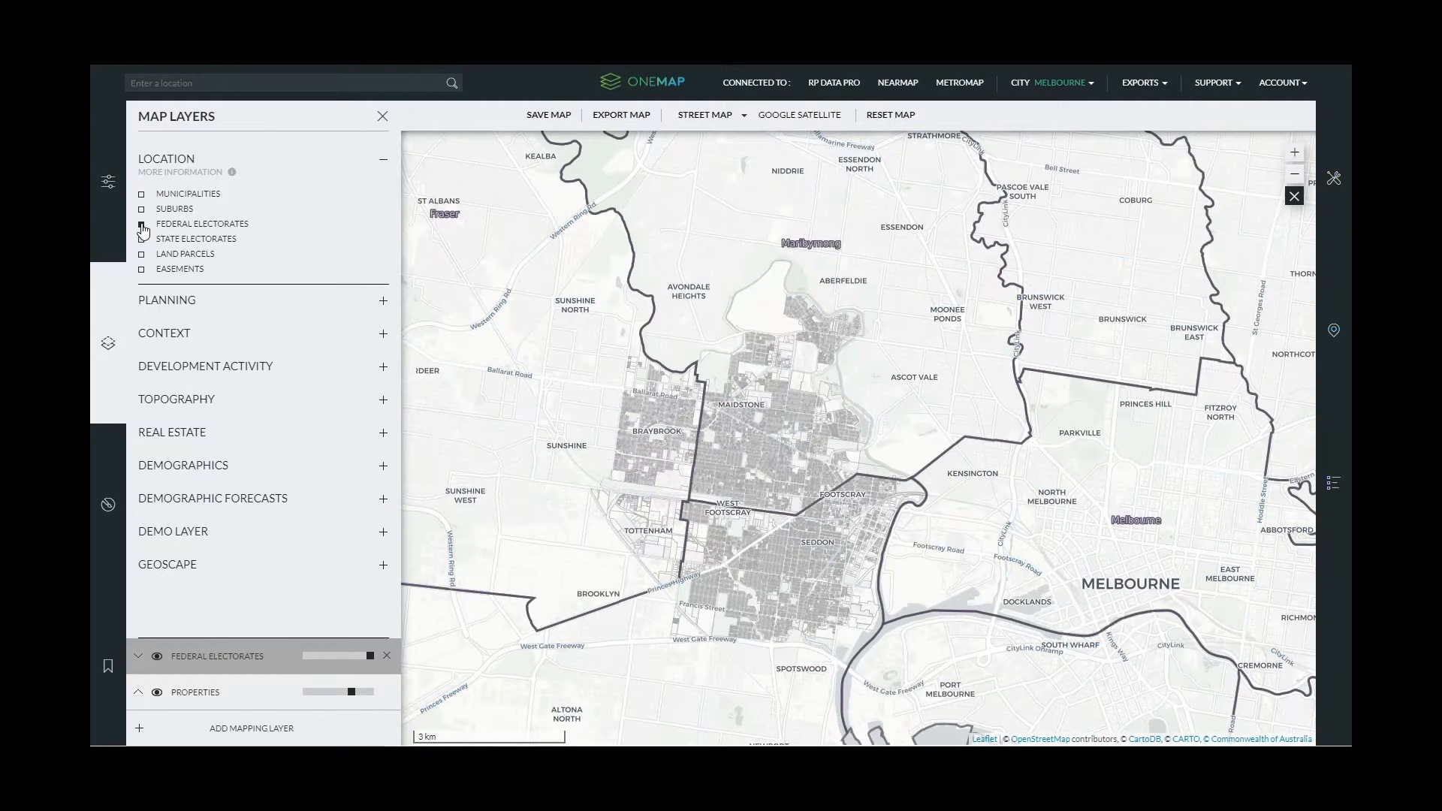
{"action": "left_click", "coordinate": [142, 226]}
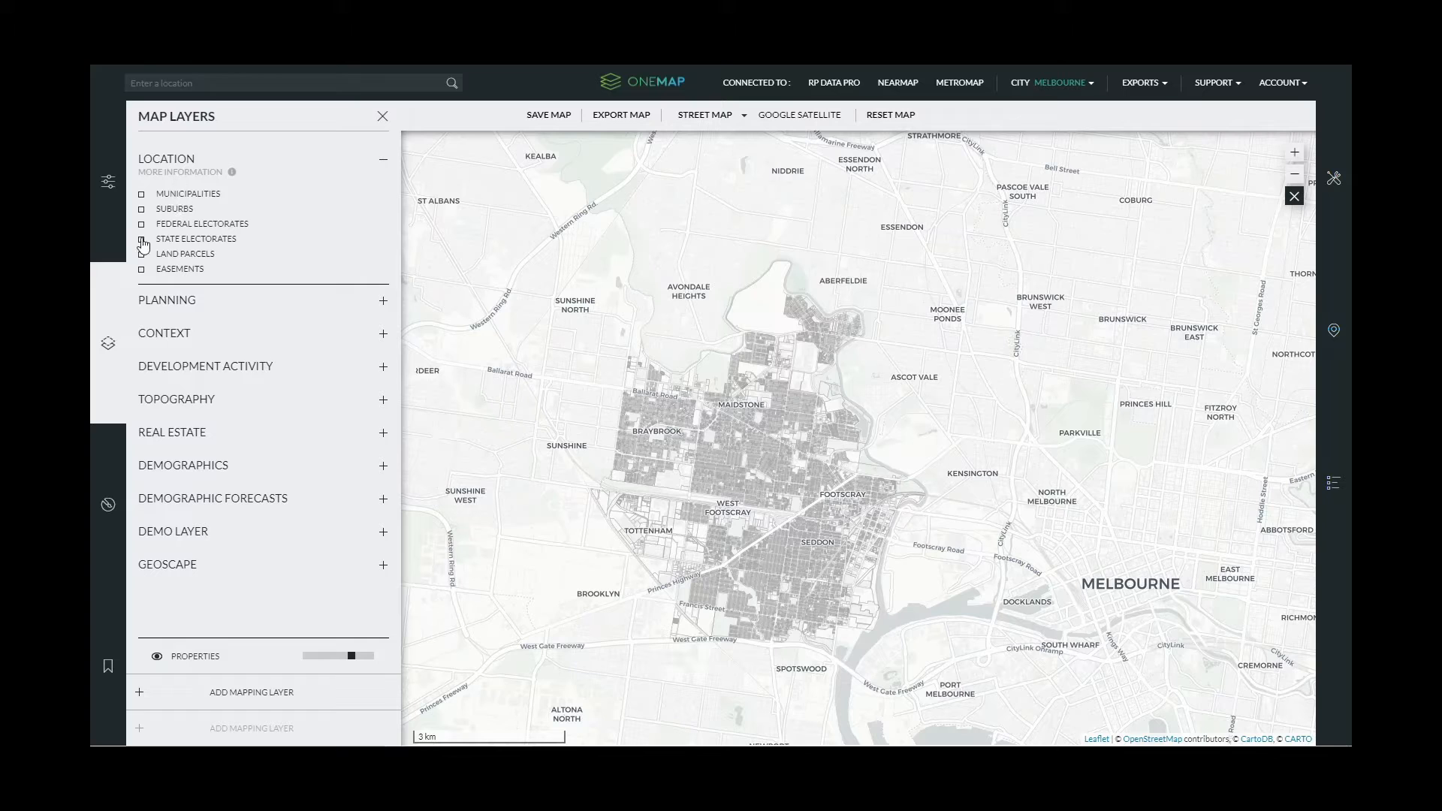
- Toggle State Electorates on and off, then collapse Location and expand the Planning layers
{"action": "left_click", "coordinate": [142, 239]}
{"action": "left_click", "coordinate": [142, 240]}
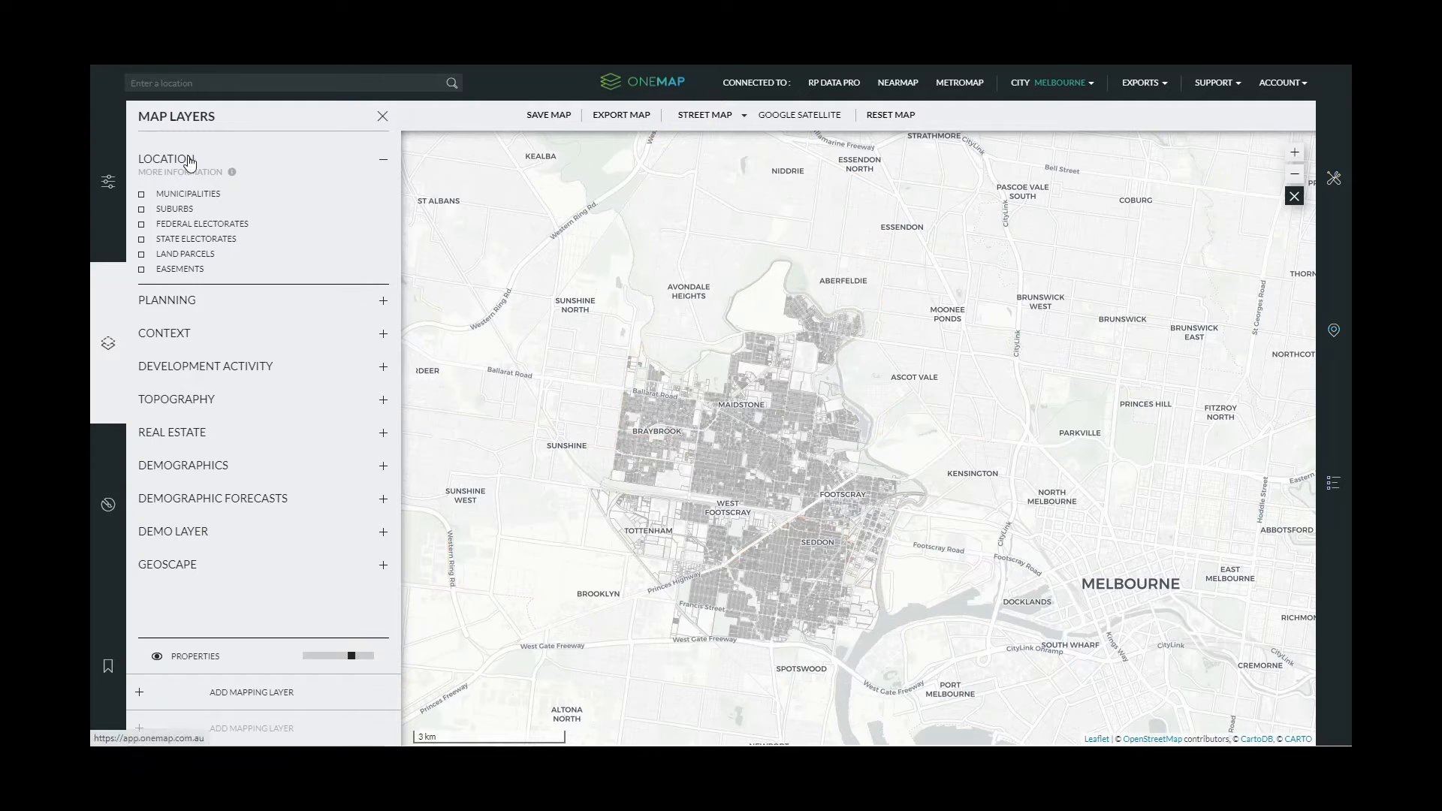
{"action": "left_click", "coordinate": [383, 159]}
{"action": "left_click", "coordinate": [182, 195]}
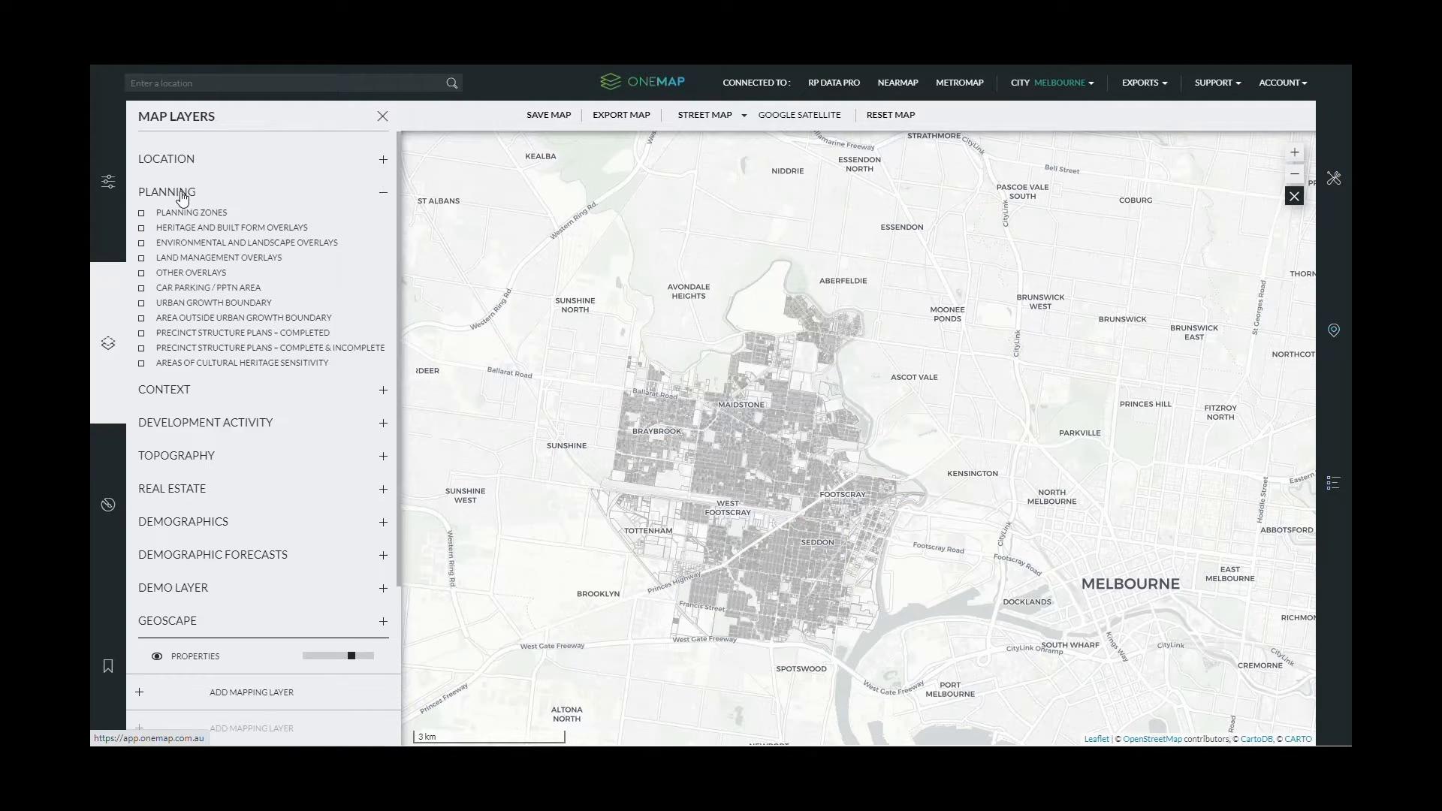
- Turn on Planning Zones and review the zone colour legend
{"action": "scroll", "coordinate": [695, 526], "scroll_direction": "up", "scroll_amount": 2}
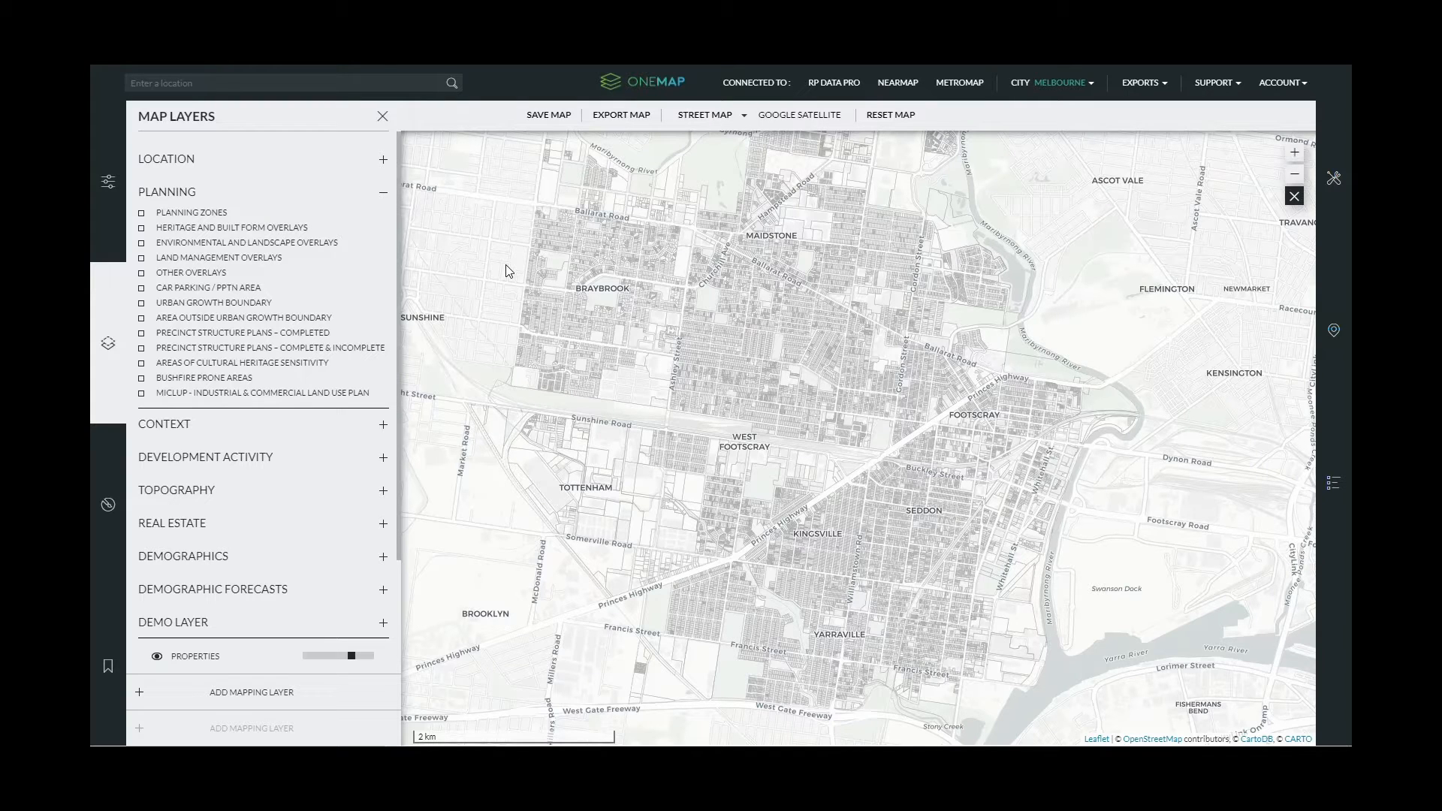
{"action": "left_click", "coordinate": [141, 214]}
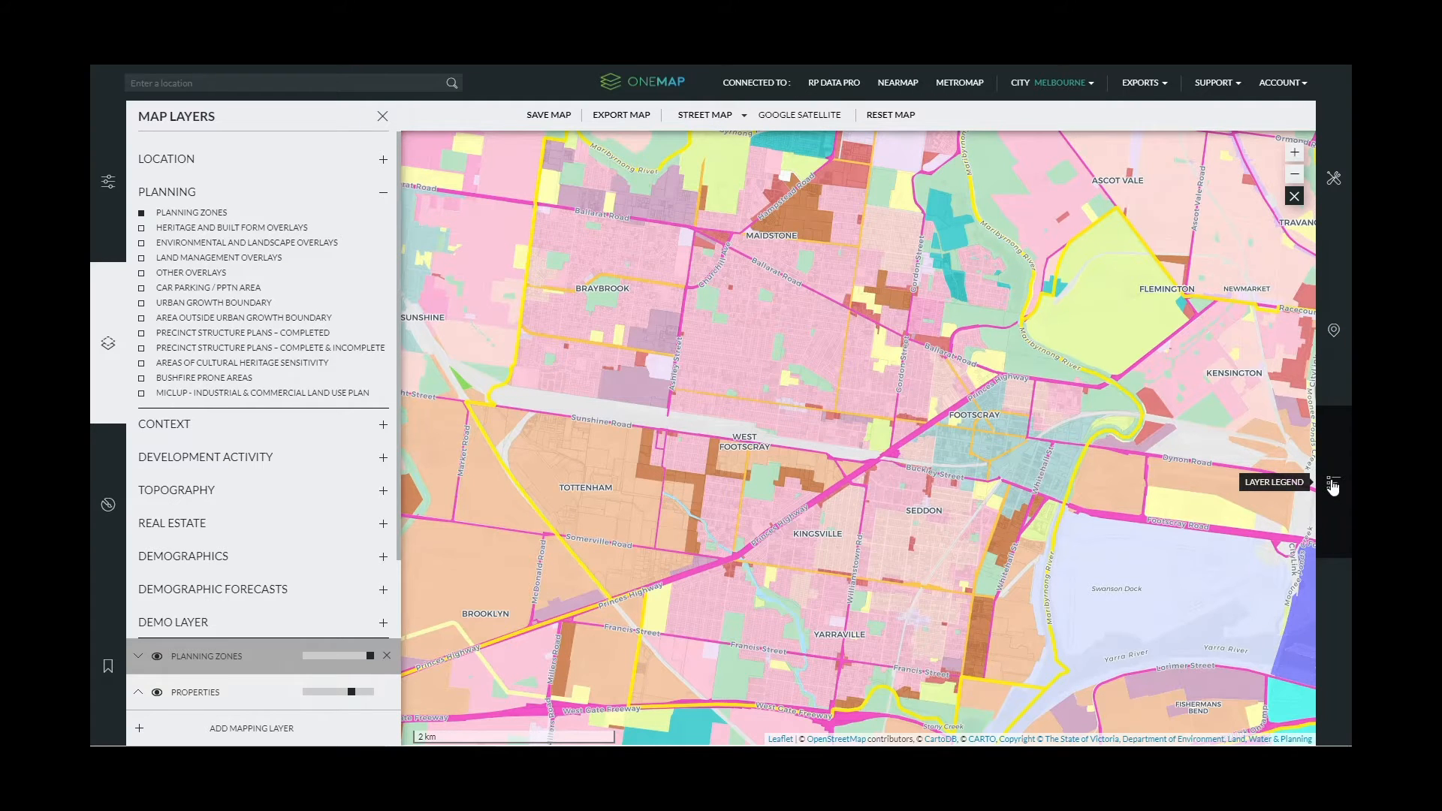
{"action": "left_click", "coordinate": [1332, 481]}
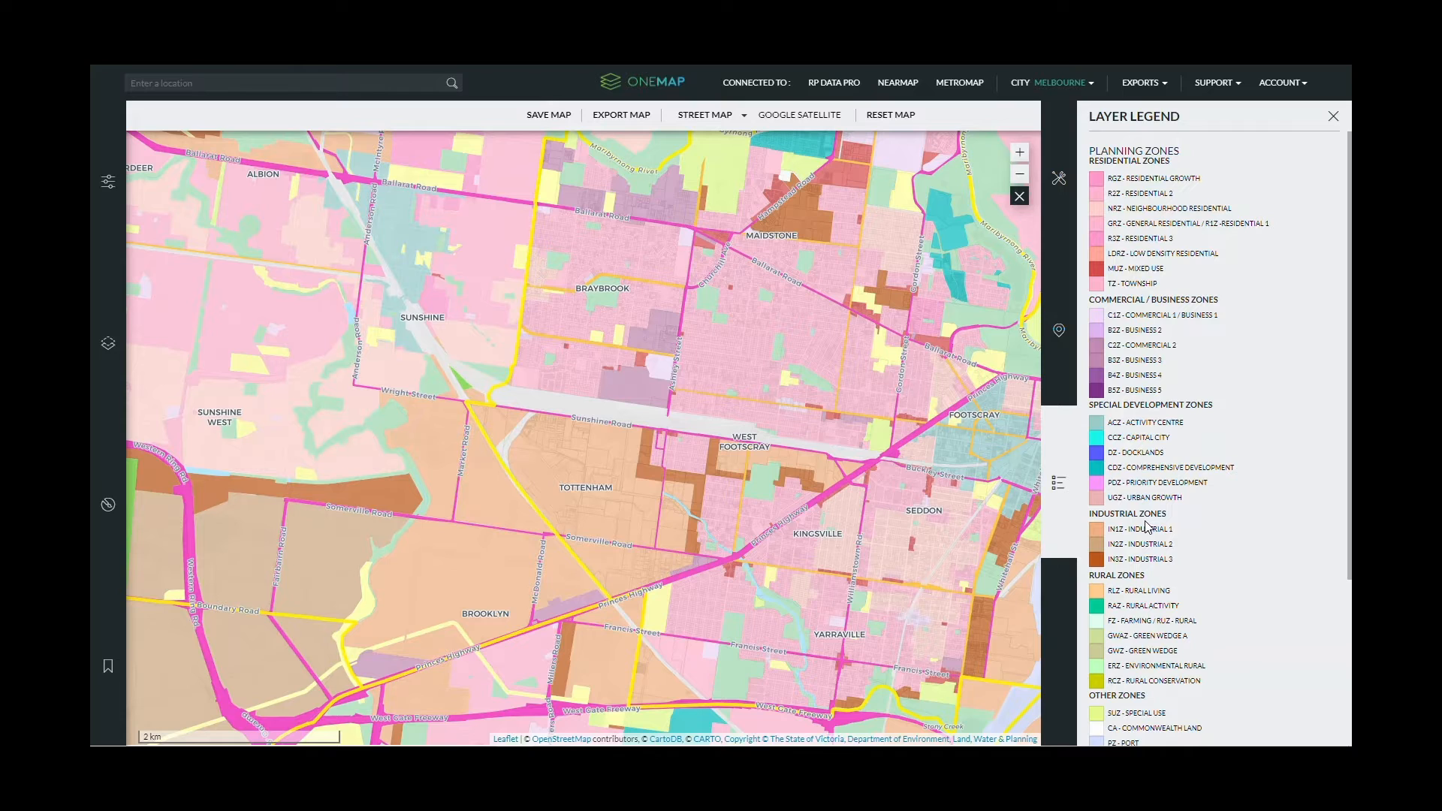
{"action": "left_click", "coordinate": [108, 181]}
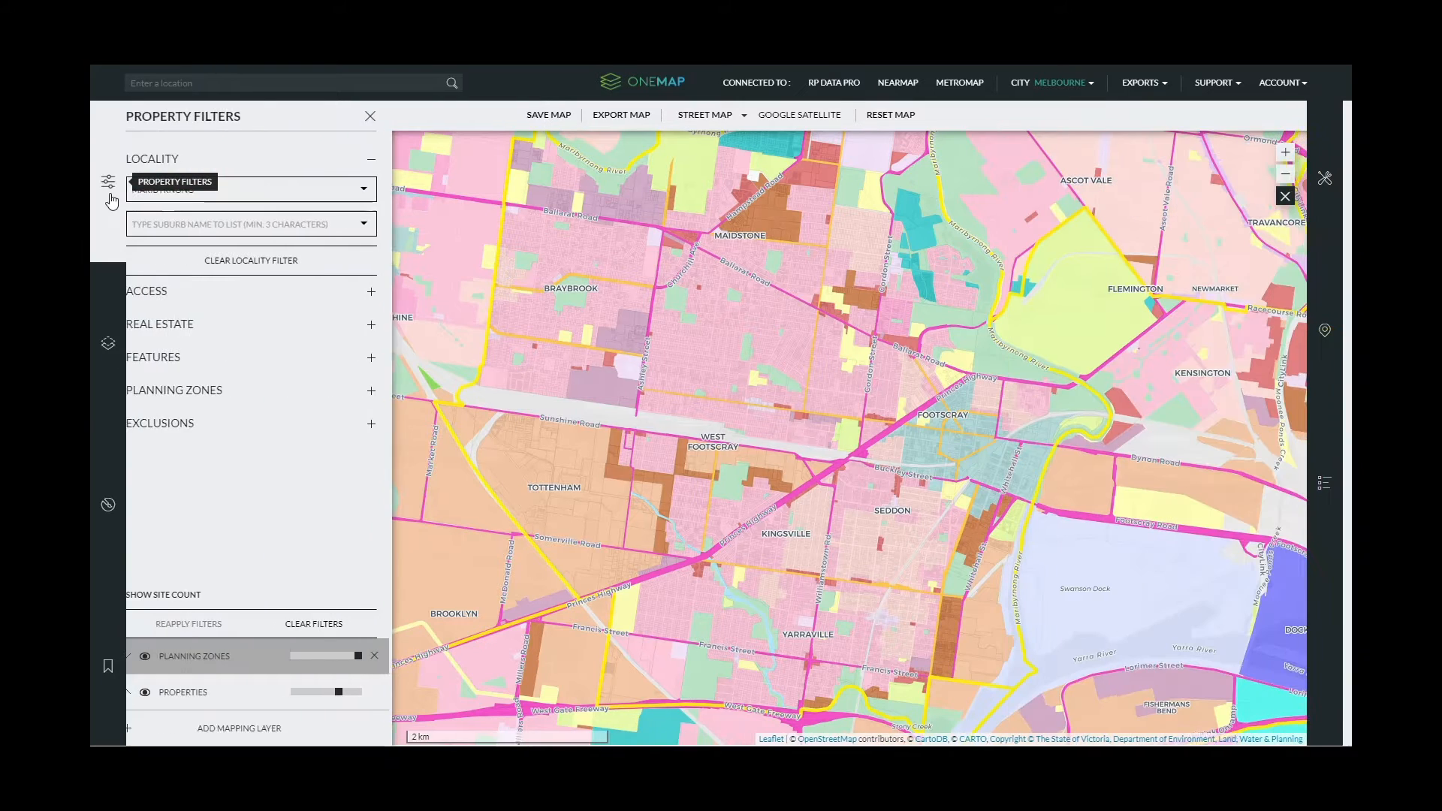
- Swap Planning Zones for the Heritage and Built Form Overlays and view their legend
{"action": "left_click", "coordinate": [108, 181]}
{"action": "left_click", "coordinate": [109, 334]}
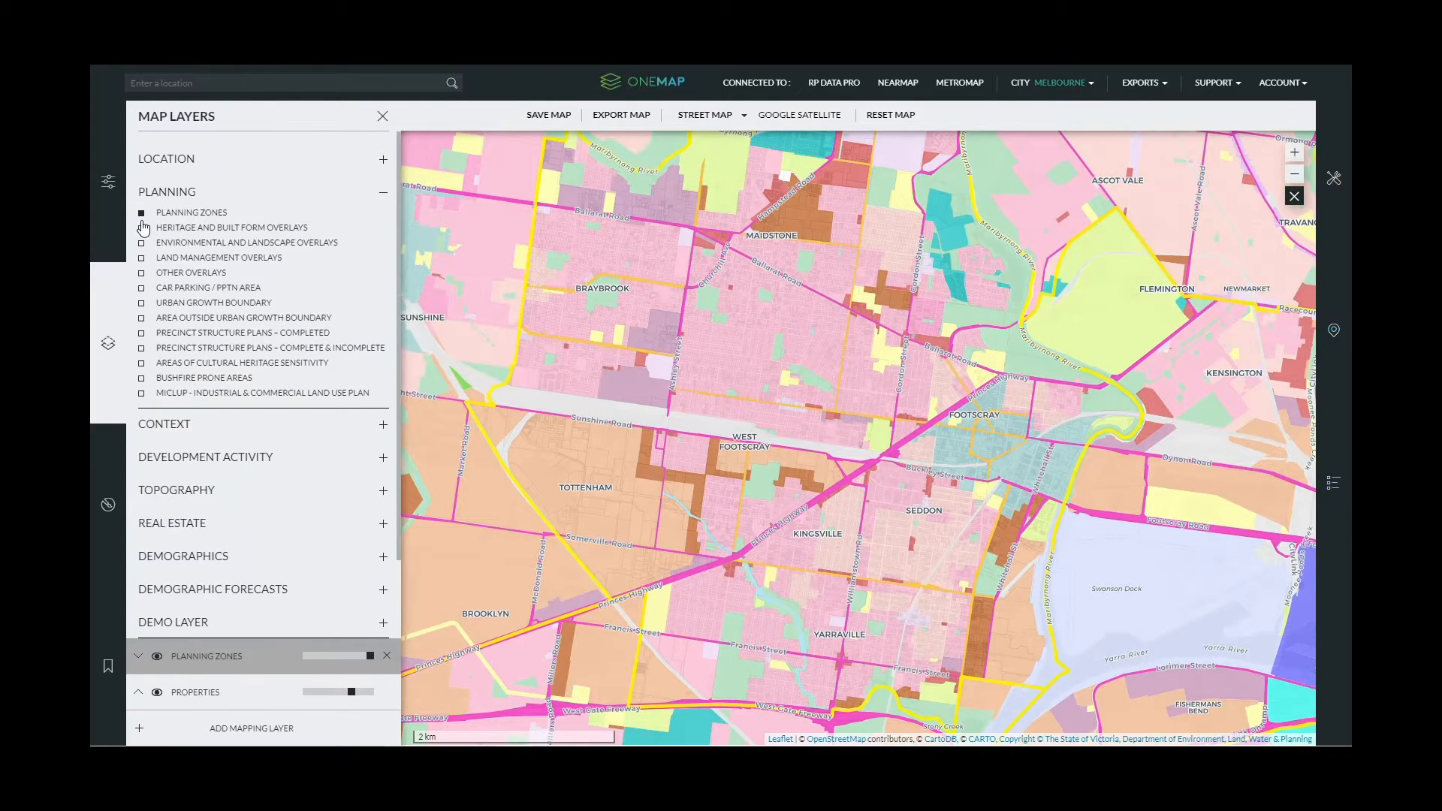
{"action": "left_click", "coordinate": [142, 215]}
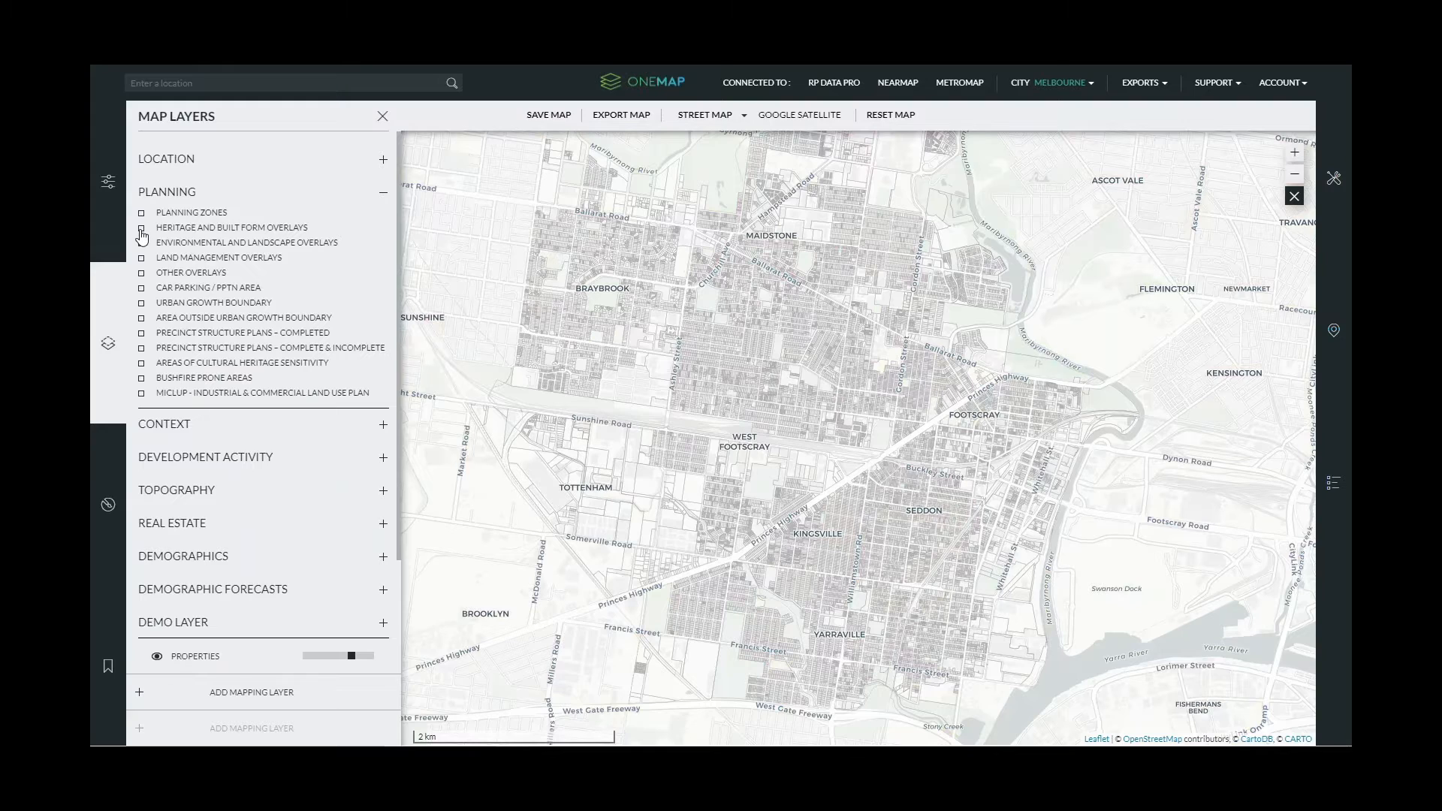
{"action": "left_click", "coordinate": [142, 229]}
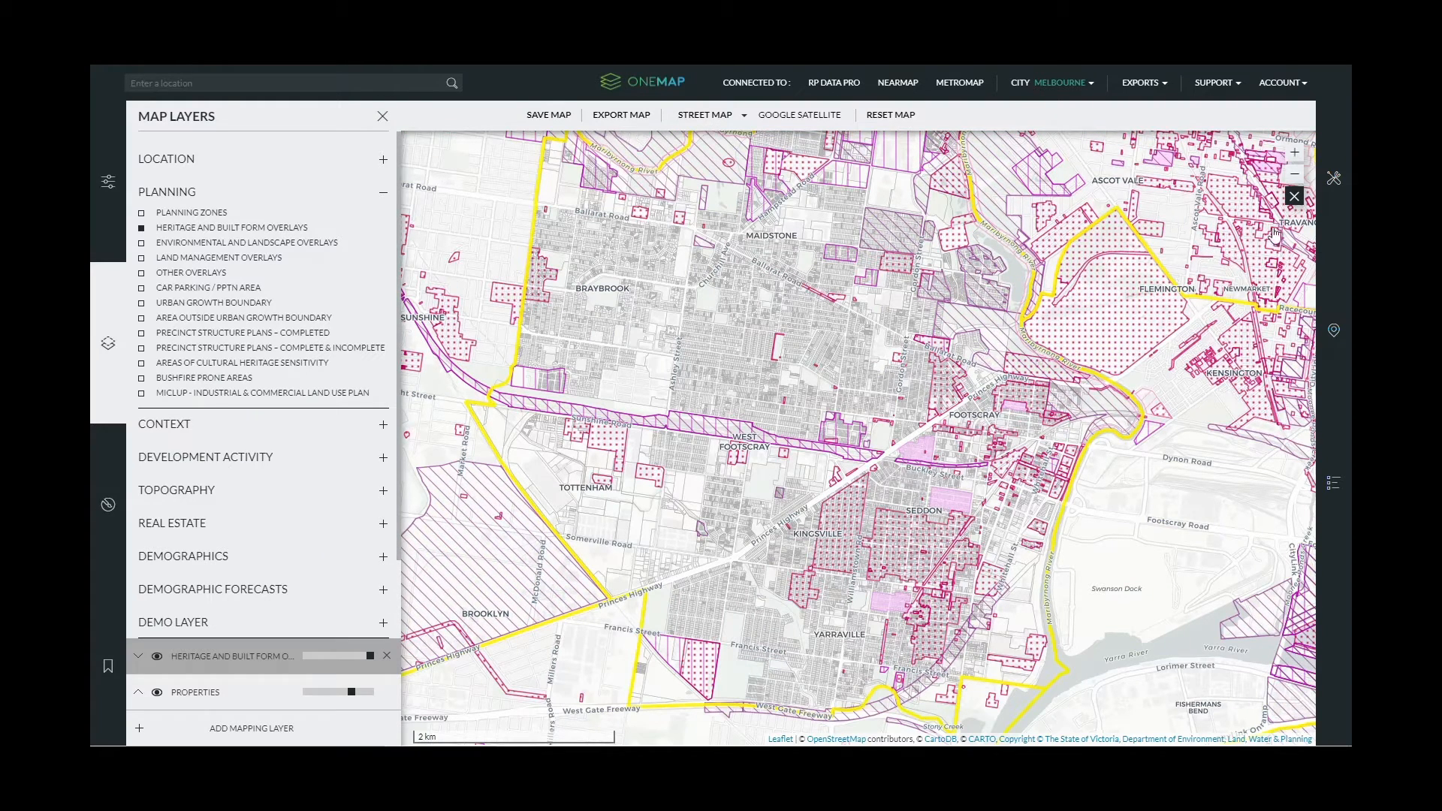
{"action": "left_click", "coordinate": [1333, 480]}
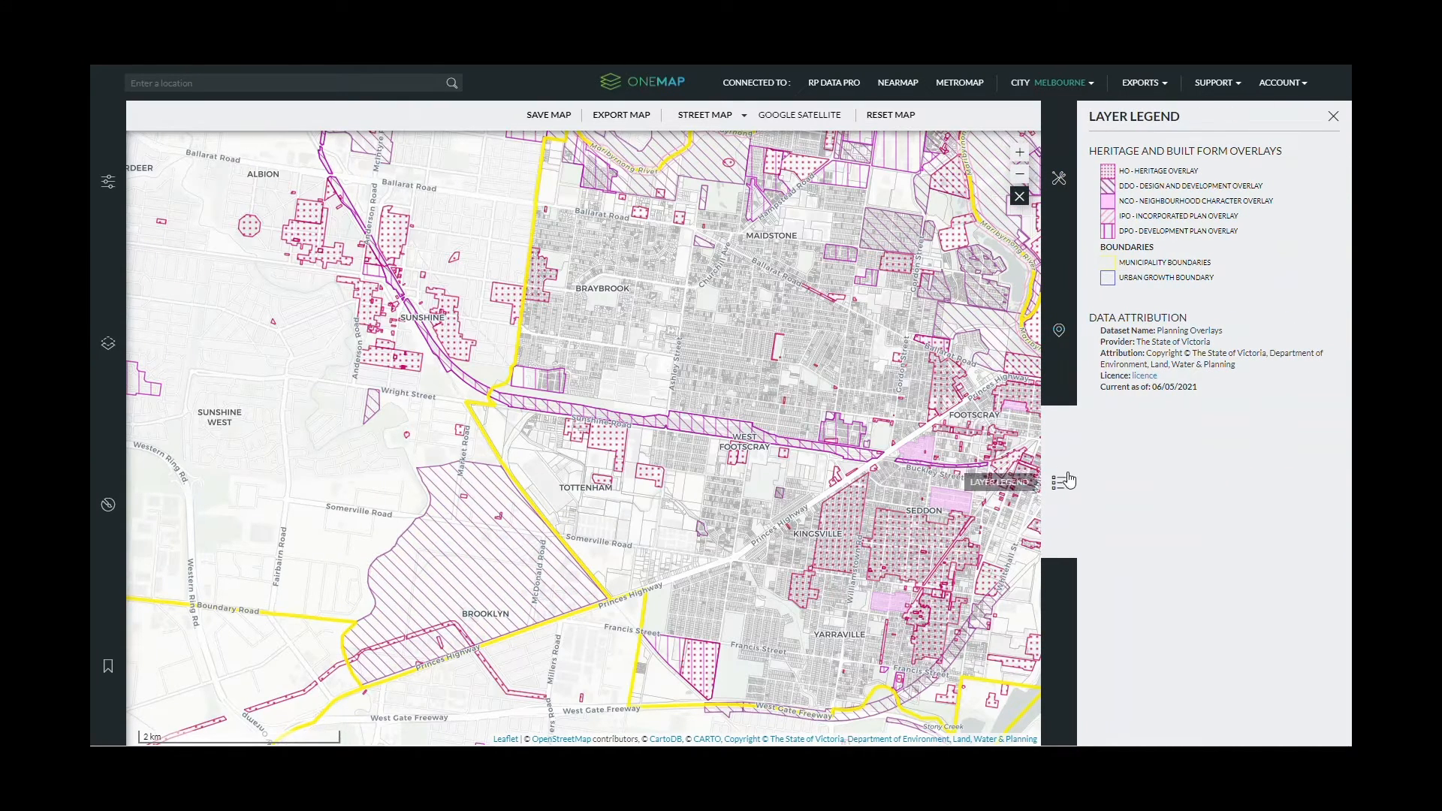
- Turn off the Heritage and Built Form Overlays and expand the Context layer group
{"action": "left_click", "coordinate": [108, 343]}
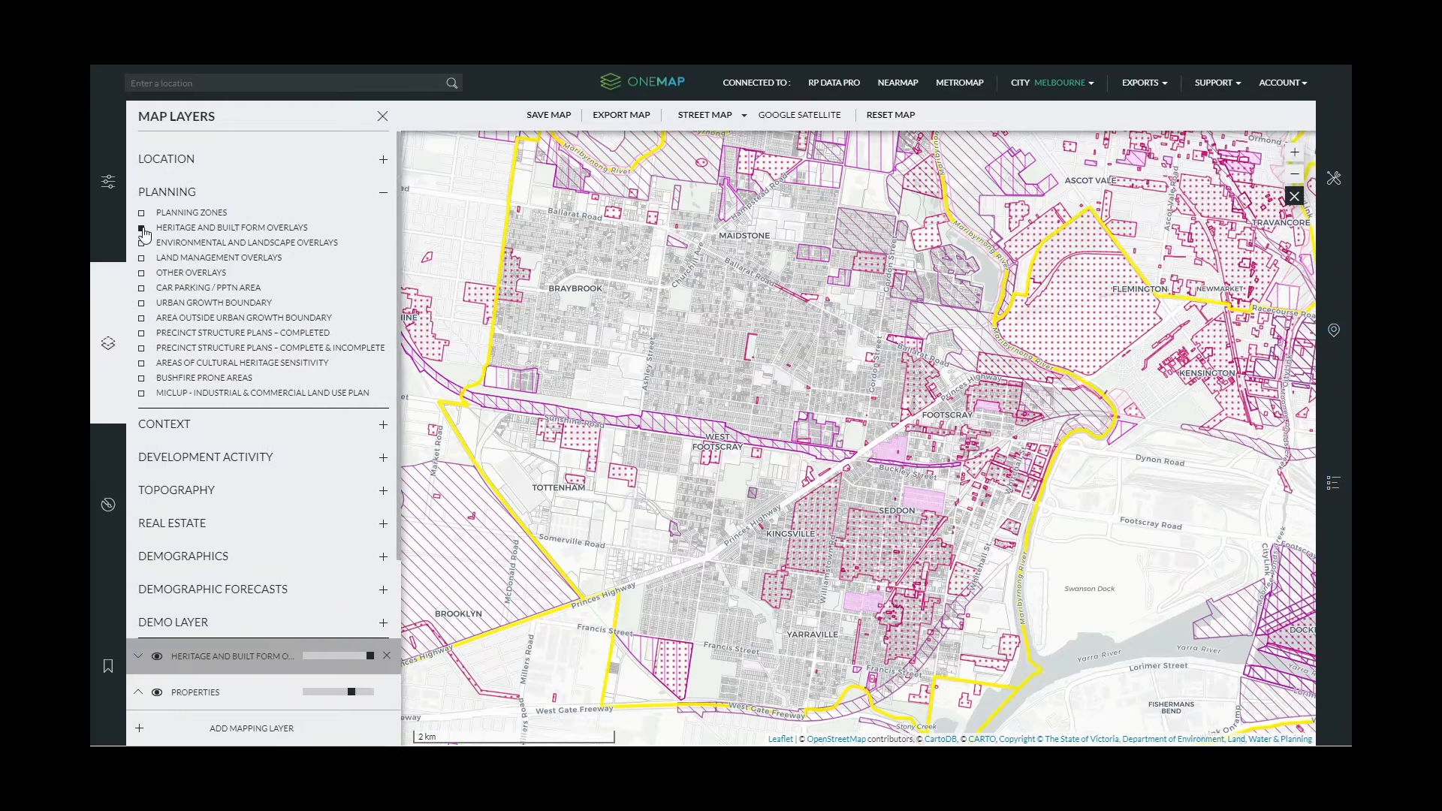
{"action": "left_click", "coordinate": [142, 227]}
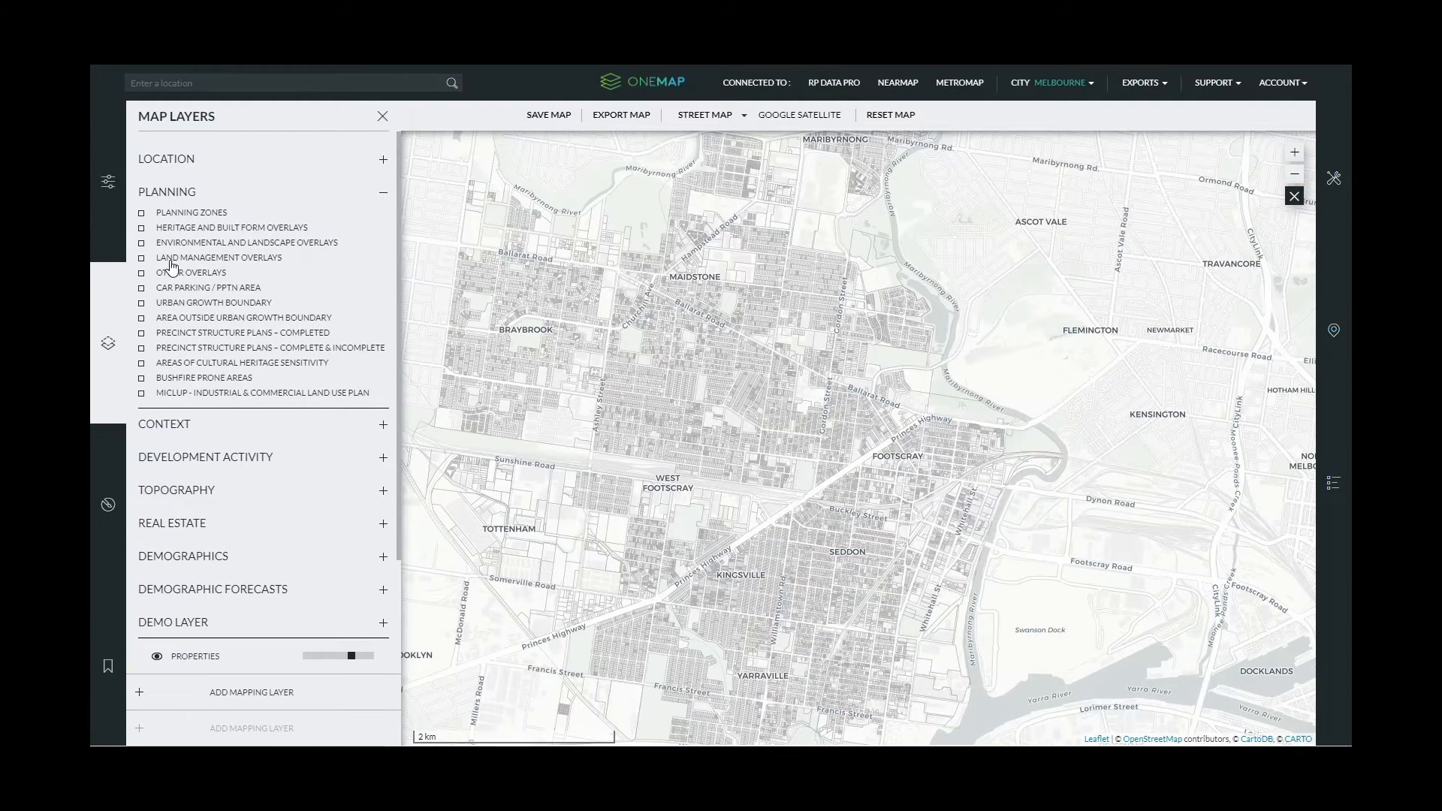
{"action": "left_click", "coordinate": [171, 193]}
{"action": "left_click", "coordinate": [165, 227]}
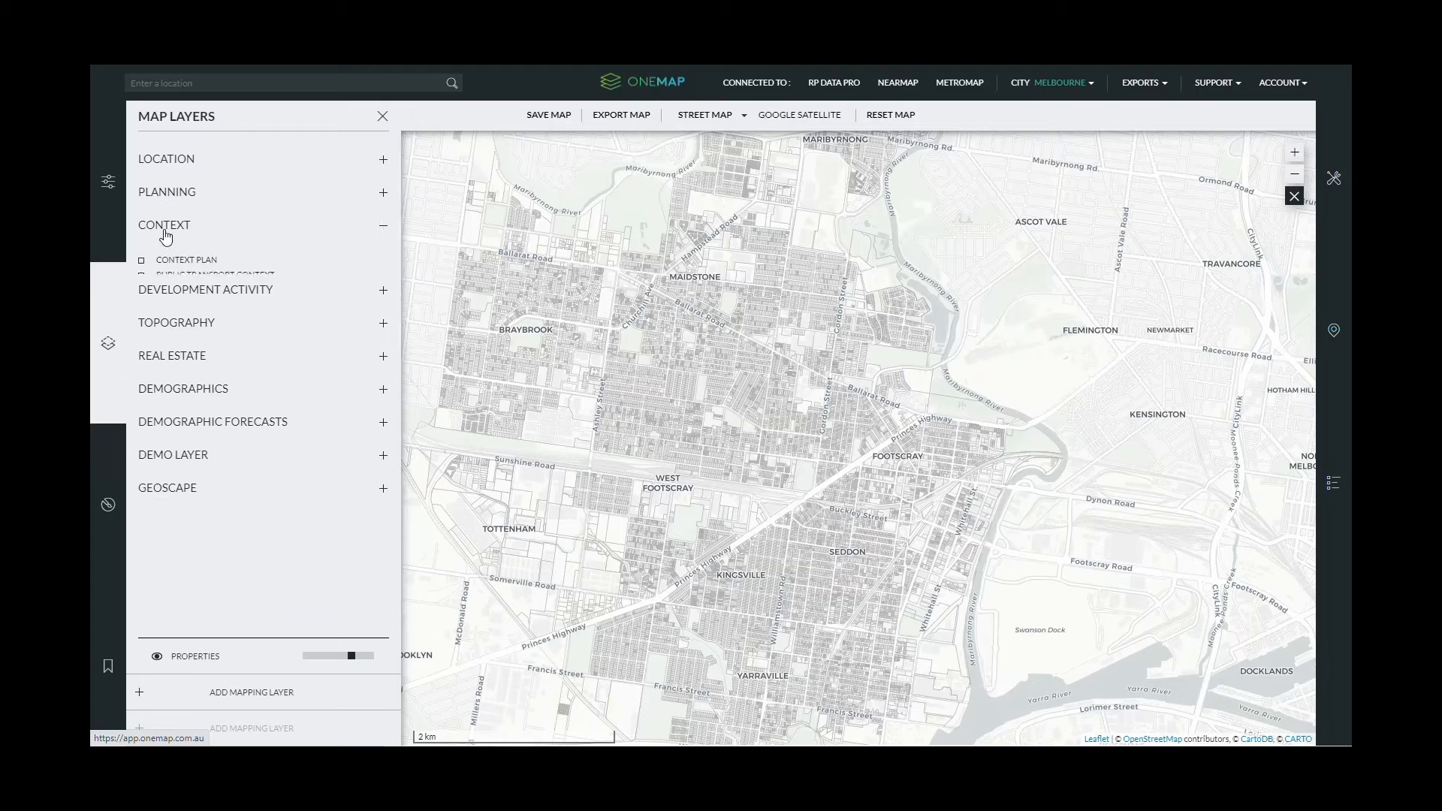
{"action": "left_click", "coordinate": [142, 261]}
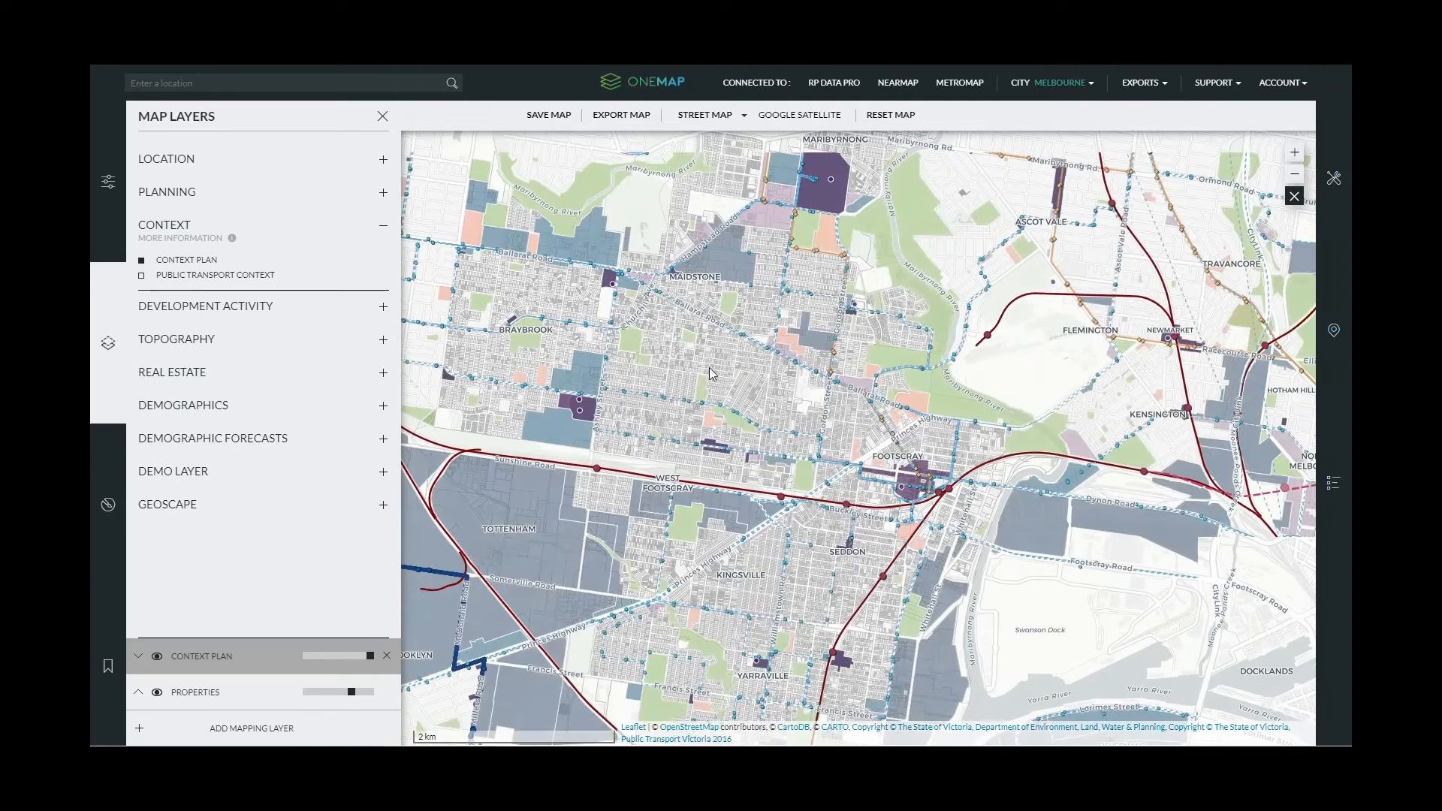
{"action": "left_click", "coordinate": [1333, 483]}
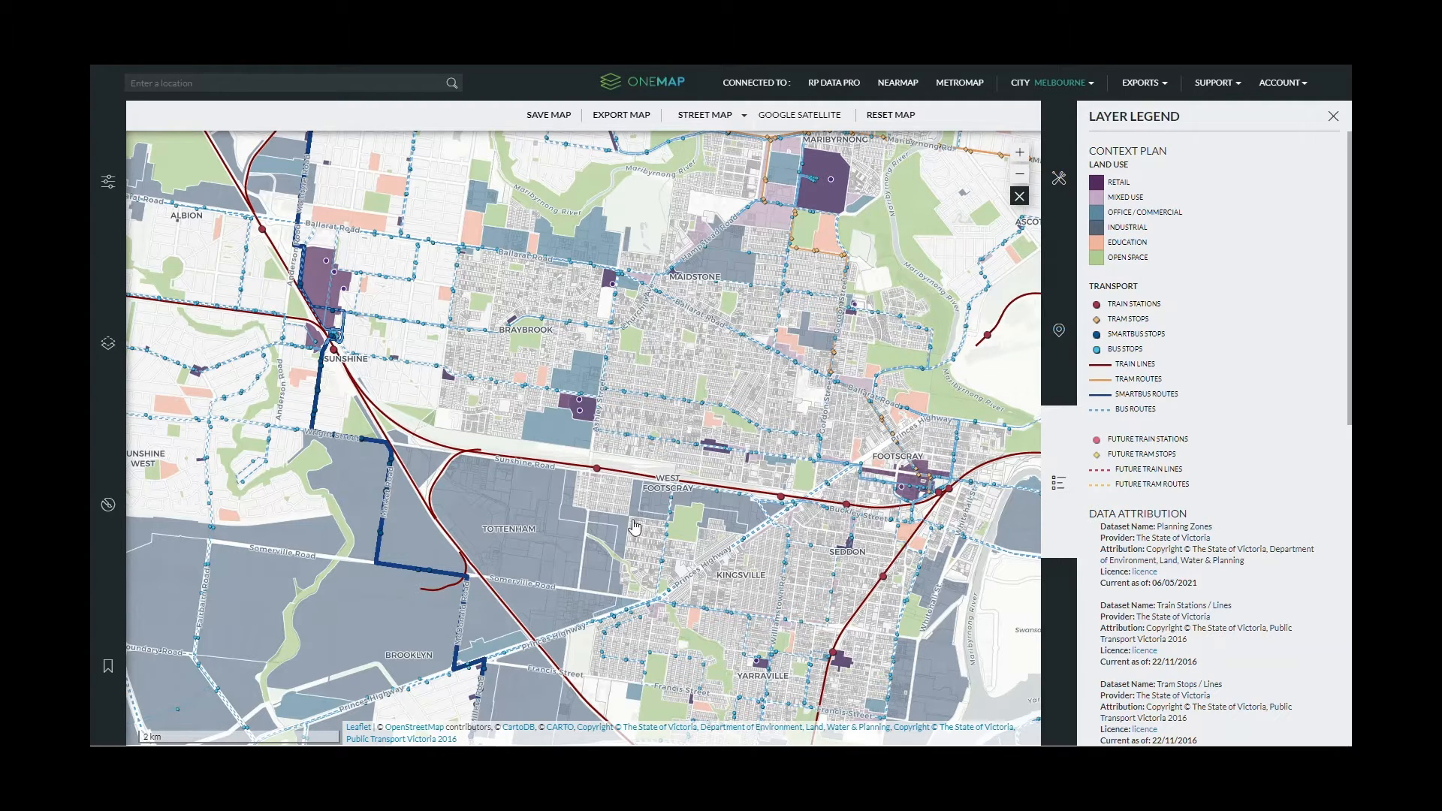
{"action": "left_click", "coordinate": [1058, 482]}
{"action": "left_click", "coordinate": [107, 342]}
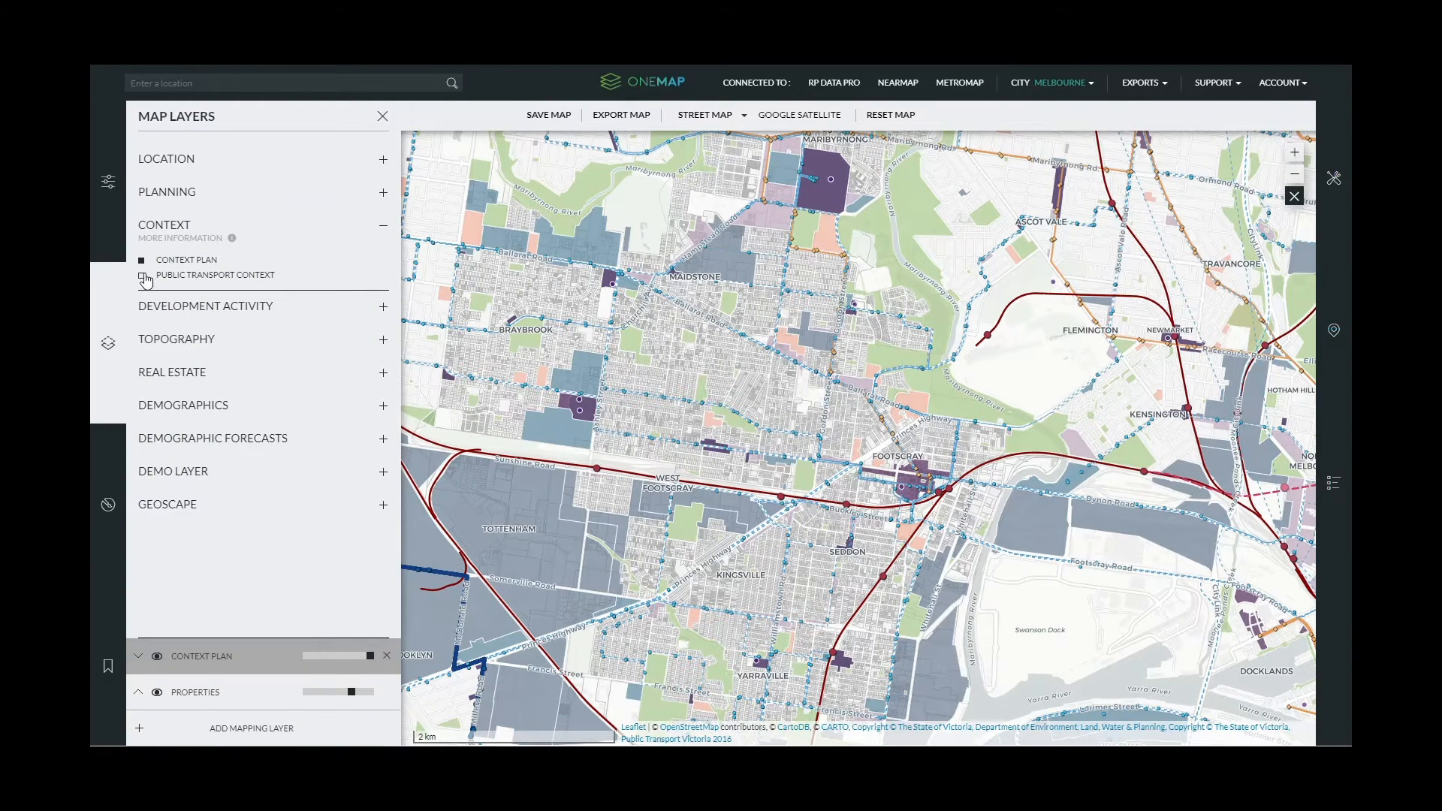
{"action": "left_click", "coordinate": [142, 276]}
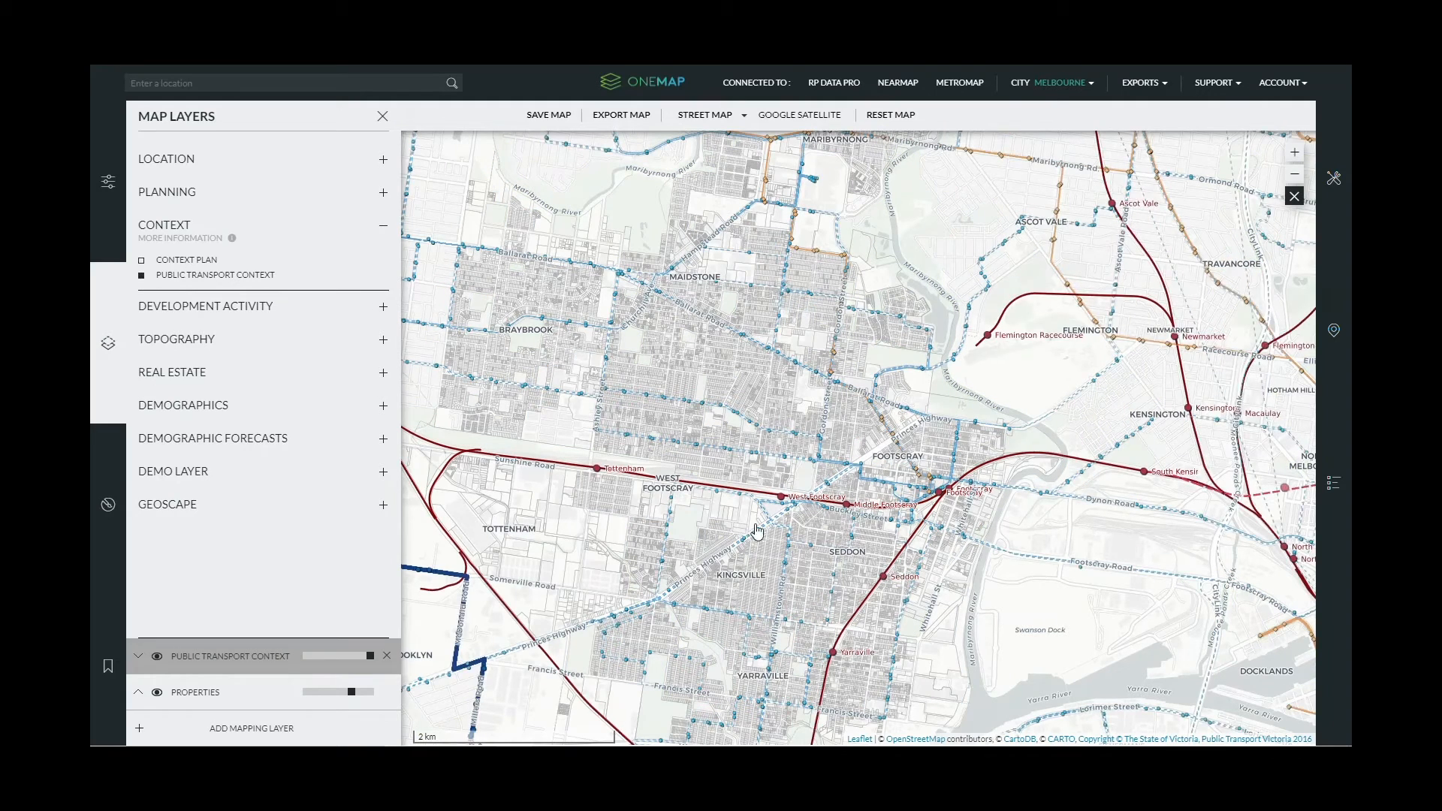
{"action": "left_click", "coordinate": [1340, 471]}
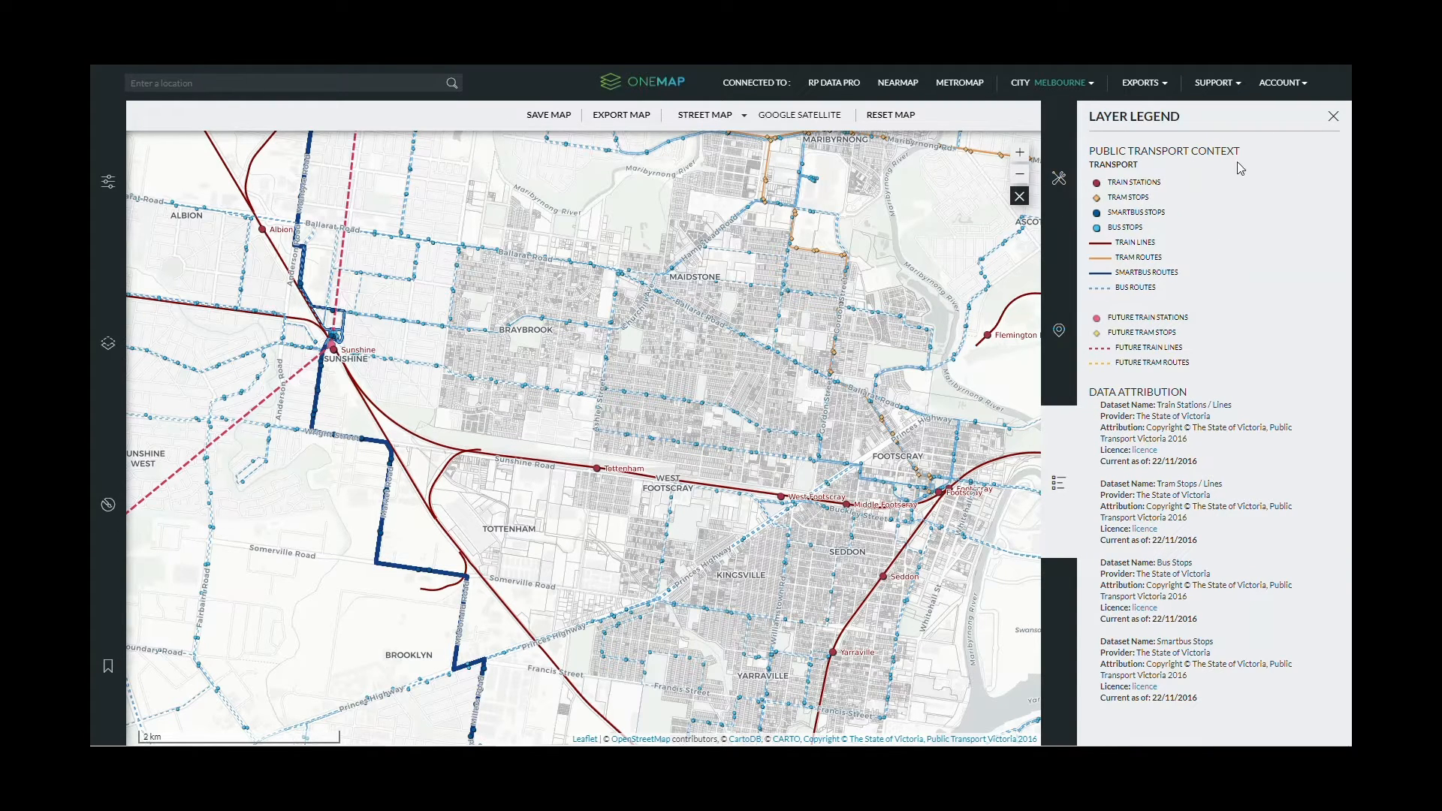
{"action": "left_click", "coordinate": [1331, 117]}
{"action": "left_click", "coordinate": [108, 316]}
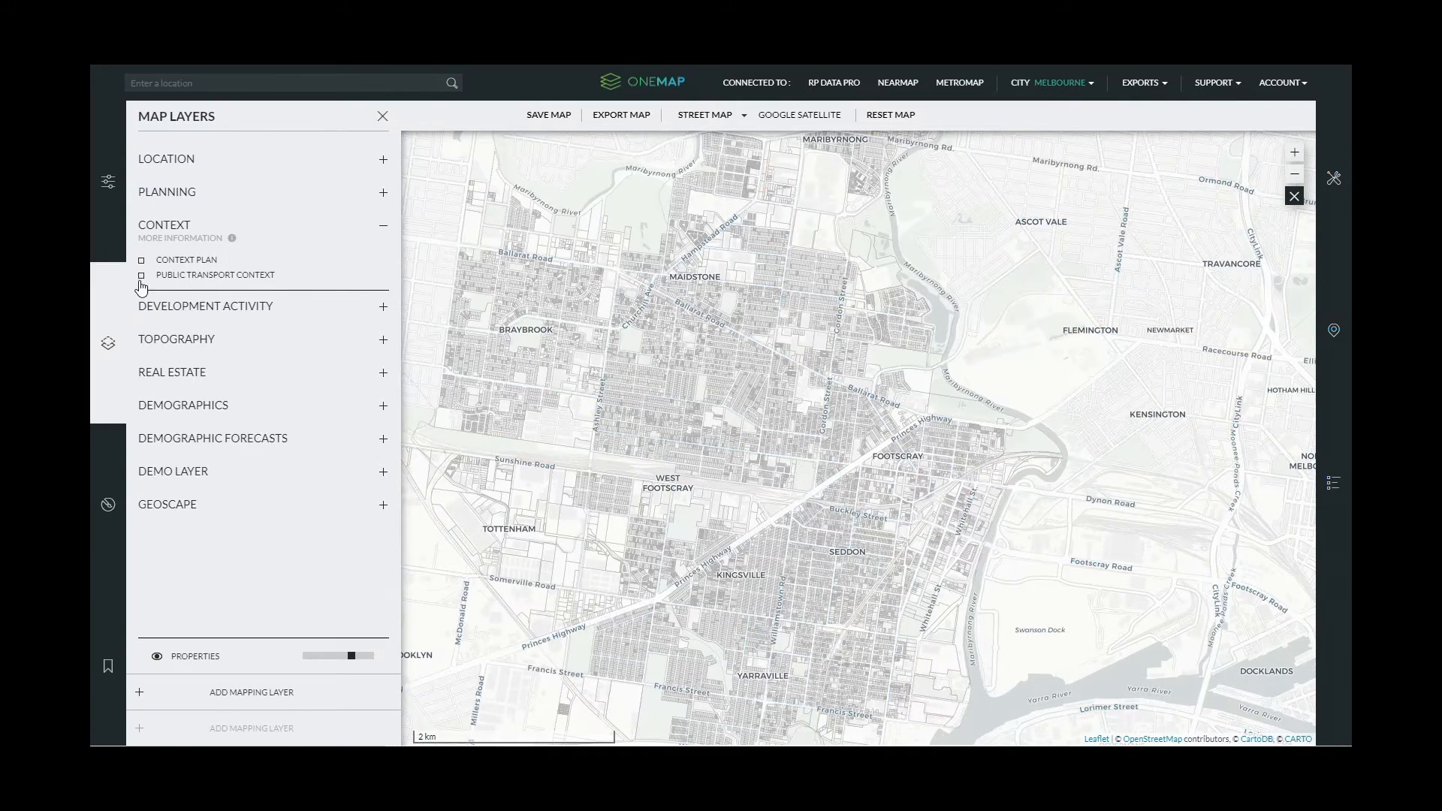
- Turn on Housing Developments (2005-2014) under Development Activity and check its legend
{"action": "left_click", "coordinate": [163, 227]}
{"action": "left_click", "coordinate": [194, 258]}
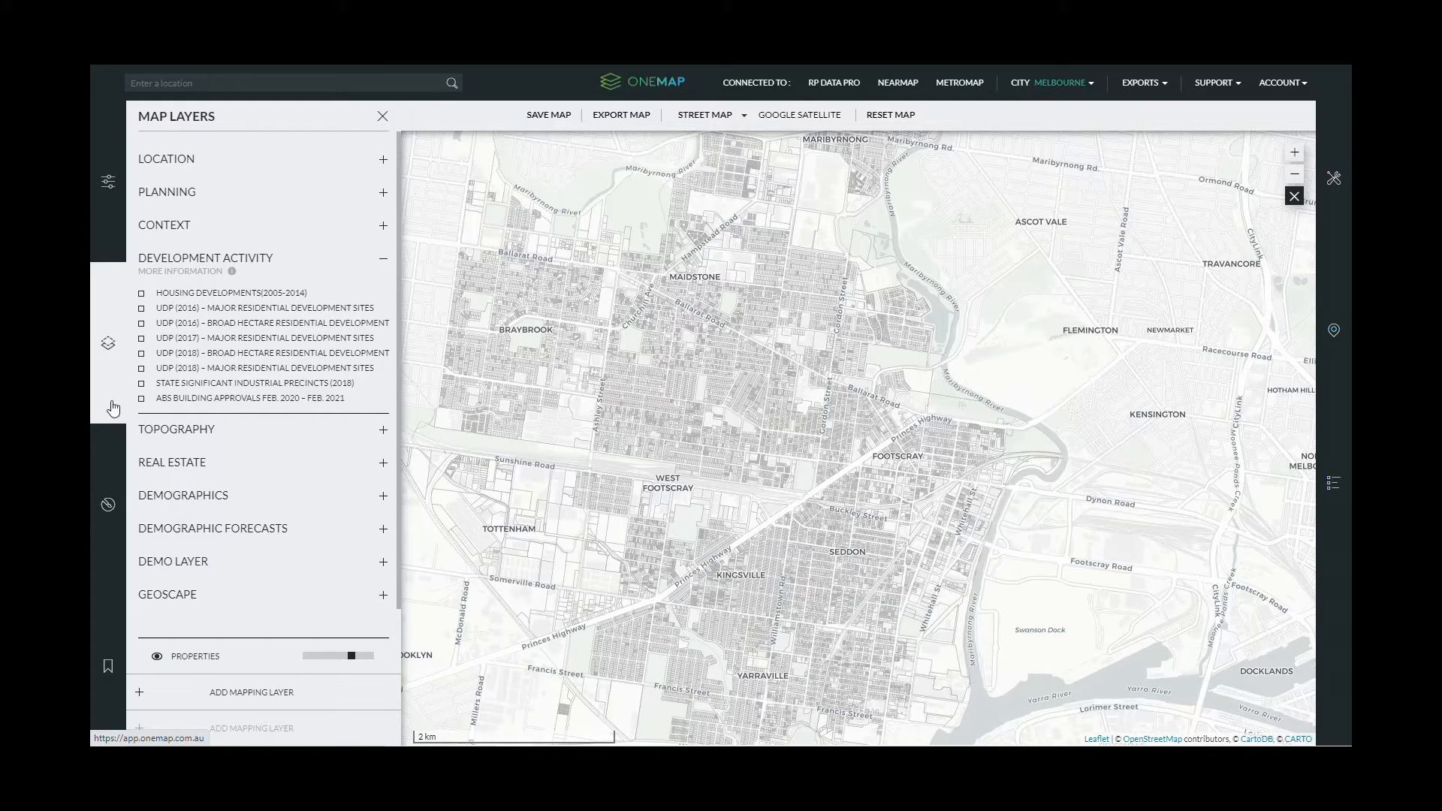
{"action": "left_click", "coordinate": [142, 294]}
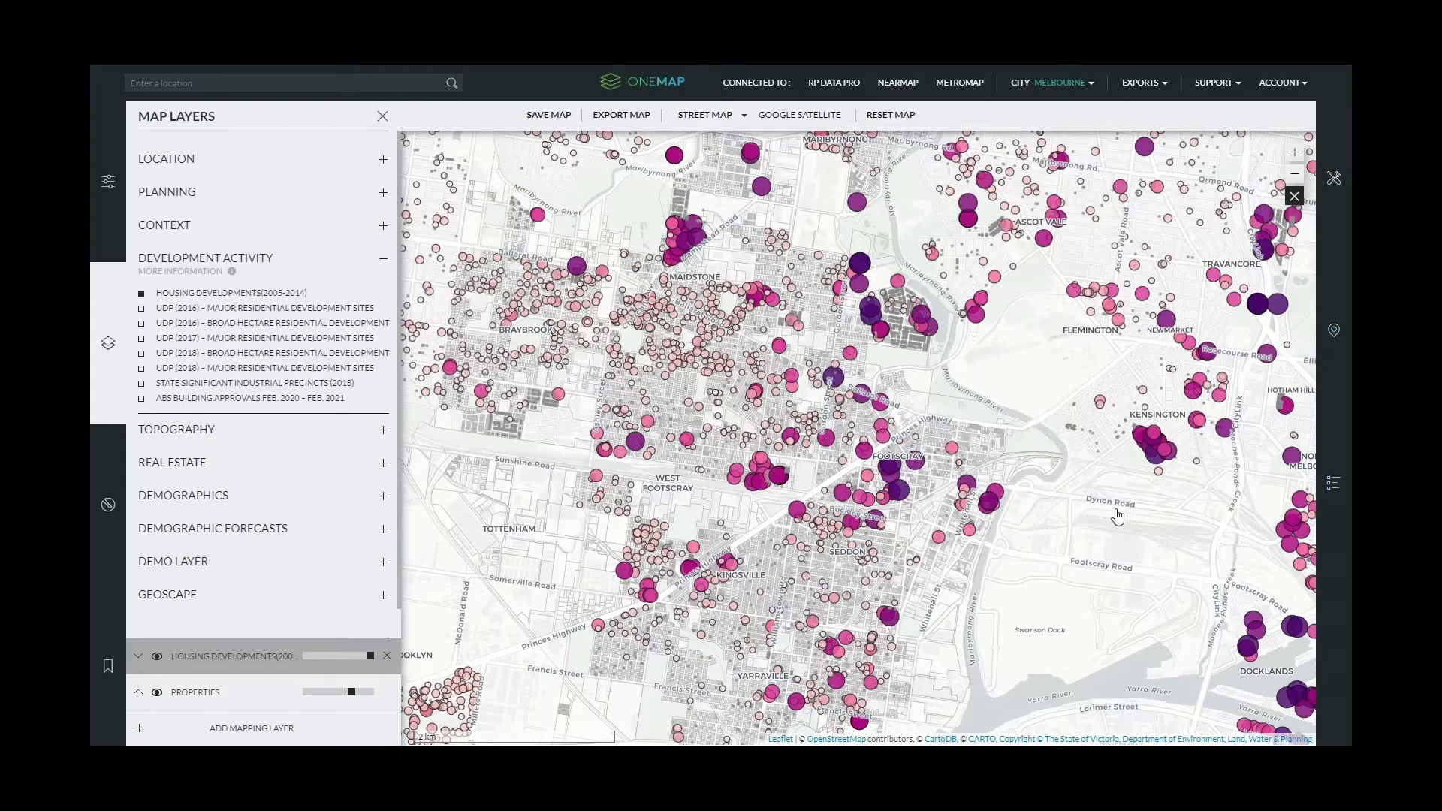
{"action": "scroll", "coordinate": [911, 517], "scroll_direction": "up", "scroll_amount": 1}
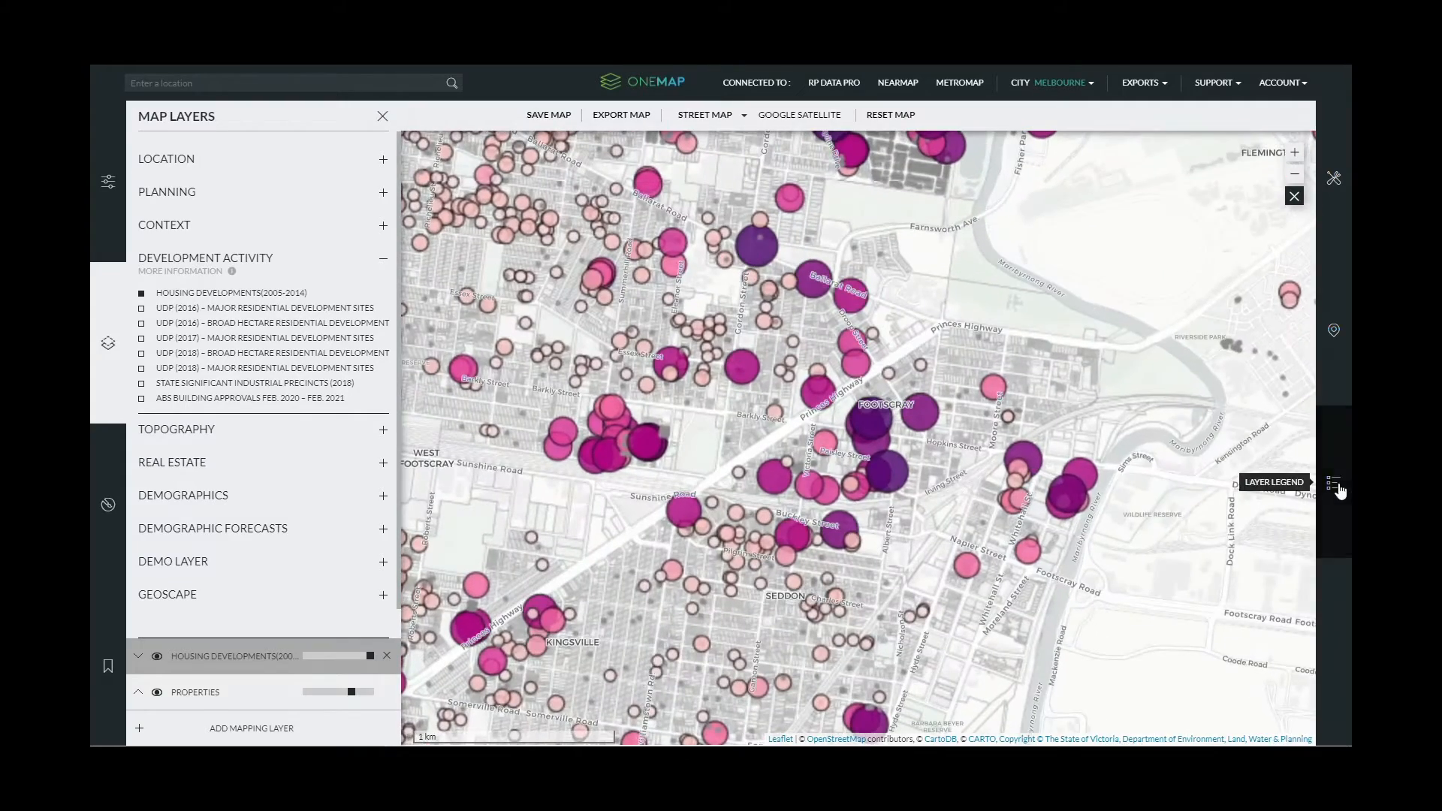
{"action": "left_click", "coordinate": [1333, 483]}
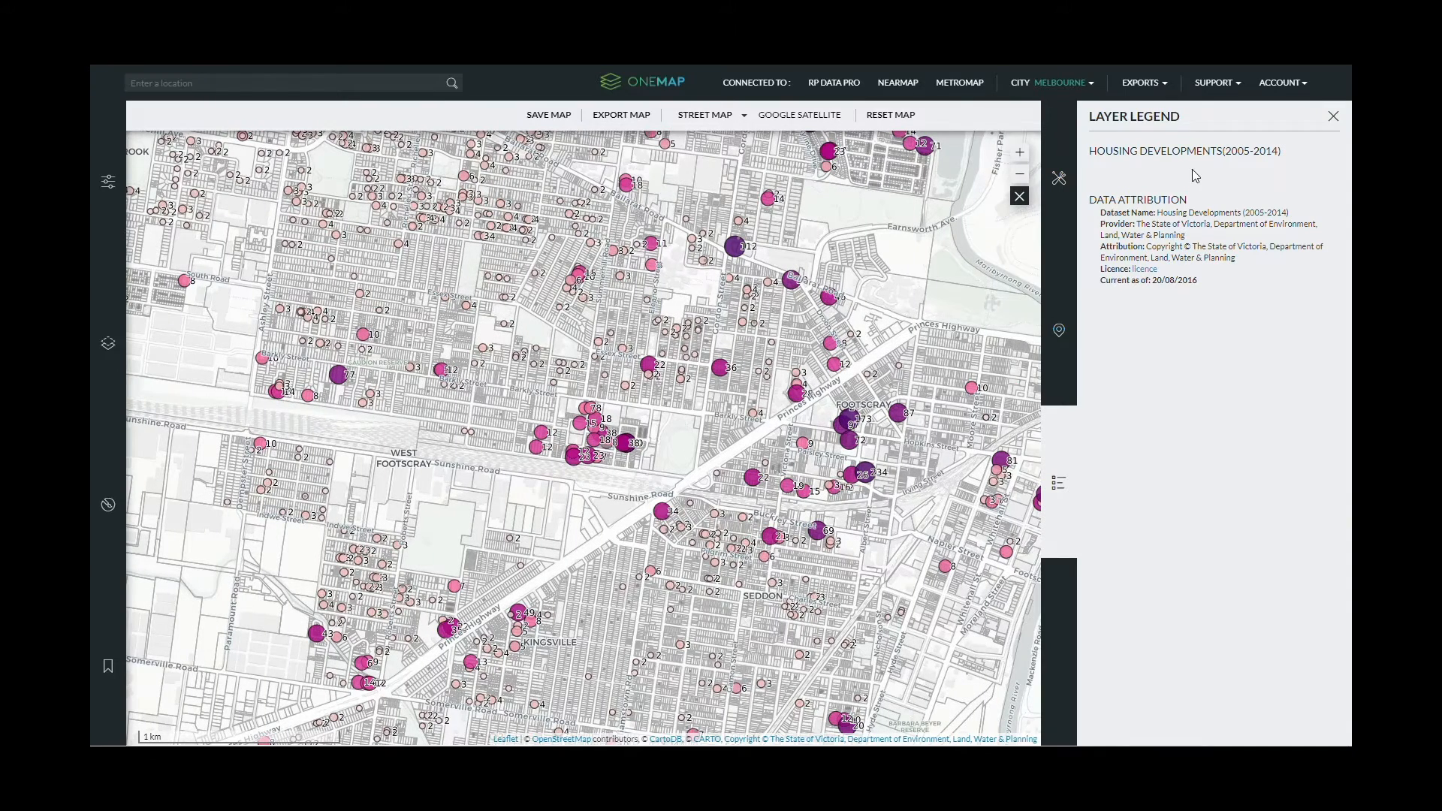
{"action": "left_click", "coordinate": [1331, 118]}
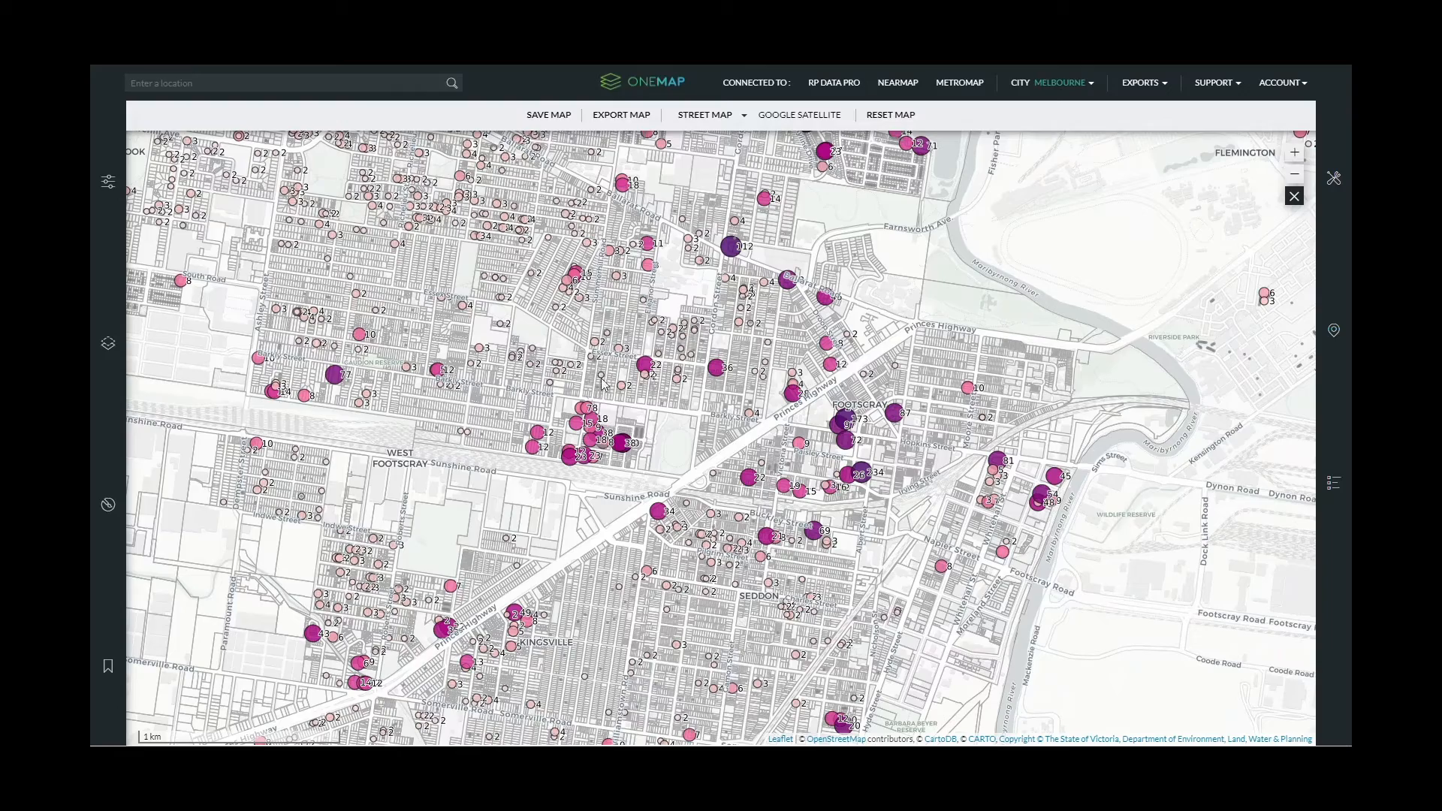
- Review the development circles across central Footscray and northward toward Maidstone
{"action": "scroll", "coordinate": [609, 383], "scroll_direction": "up", "scroll_amount": 1}
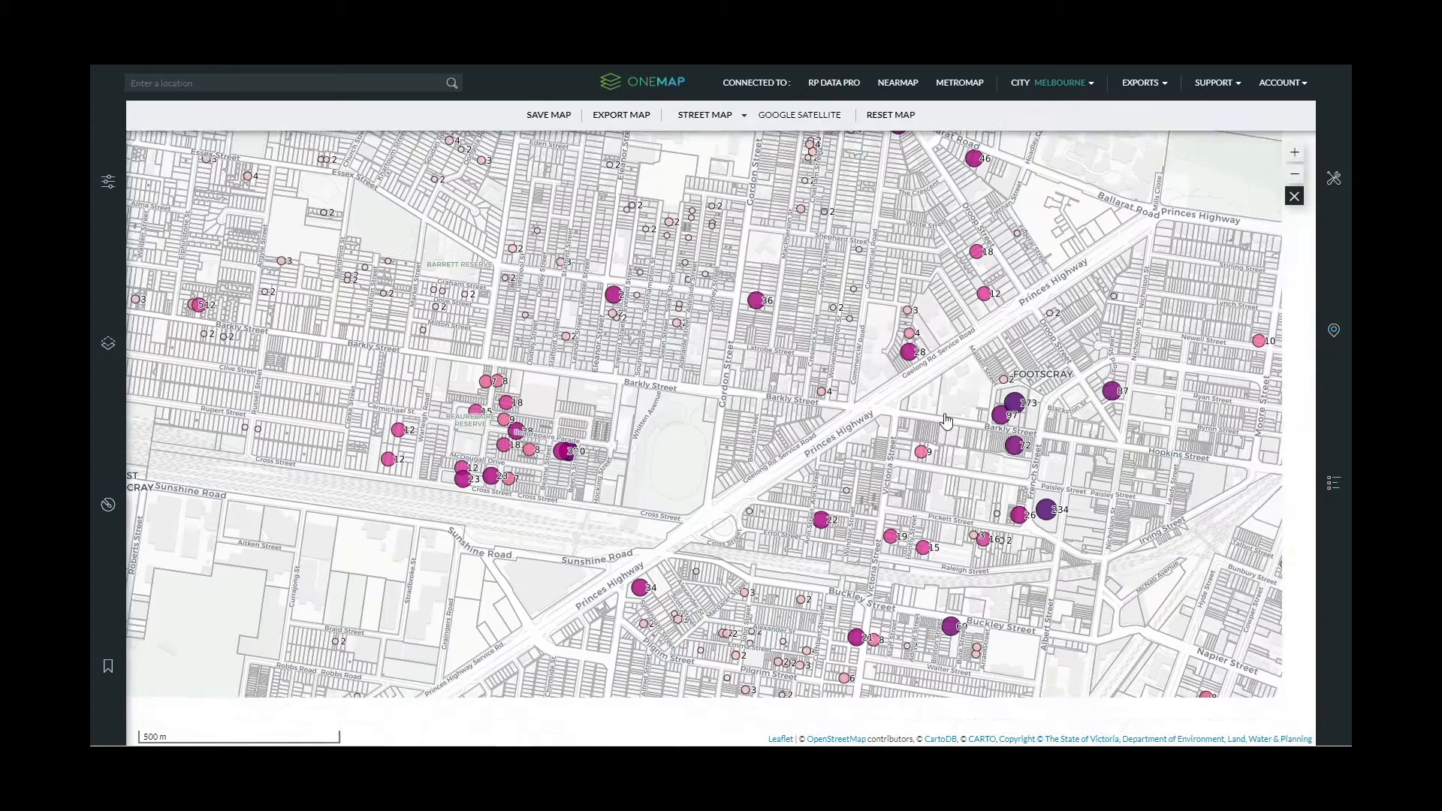
{"action": "left_click_drag", "start_coordinate": [1096, 608], "coordinate": [867, 521]}
{"action": "scroll", "coordinate": [897, 543], "scroll_direction": "down", "scroll_amount": 1}
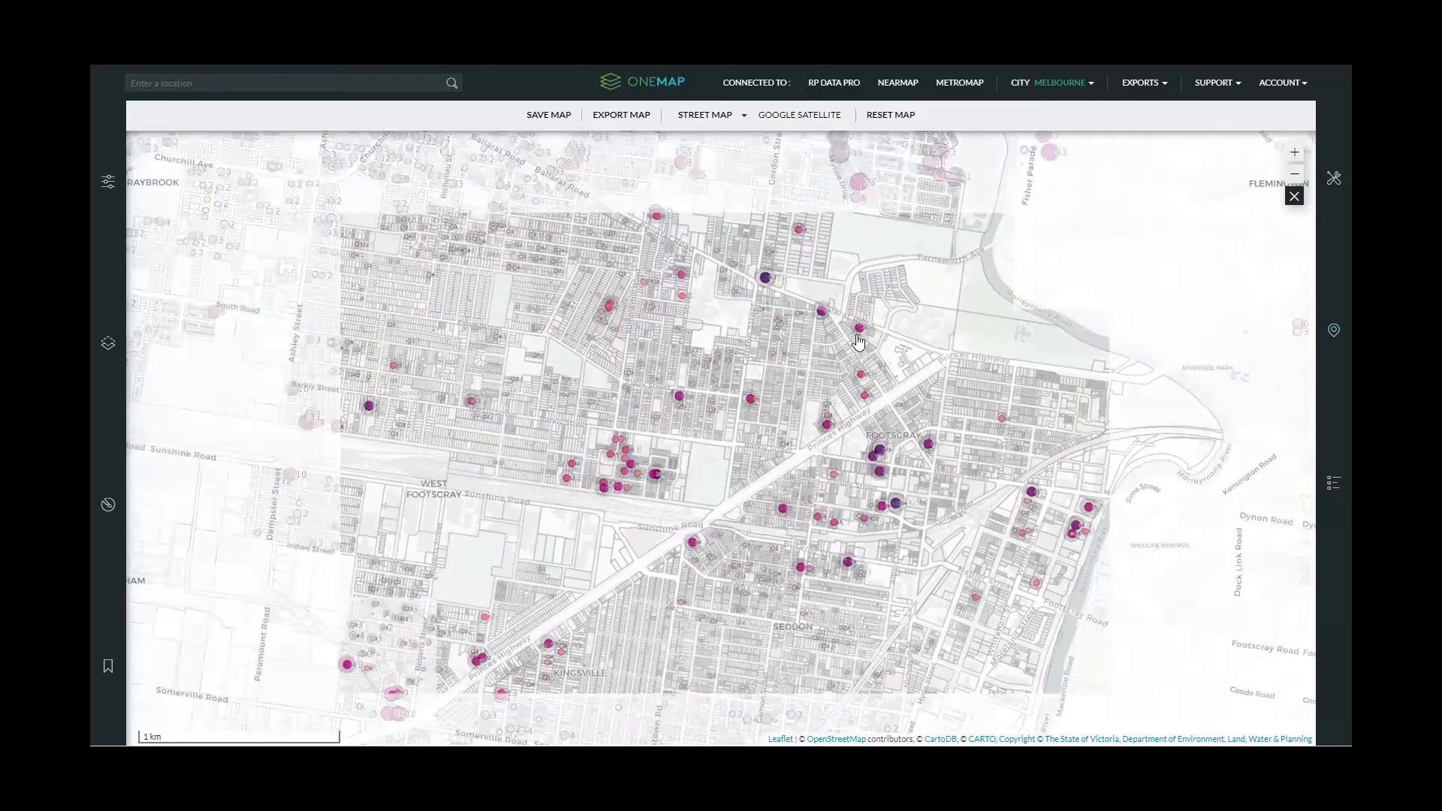
{"action": "left_click_drag", "start_coordinate": [492, 256], "coordinate": [531, 459]}
{"action": "left_click_drag", "start_coordinate": [503, 207], "coordinate": [532, 249]}
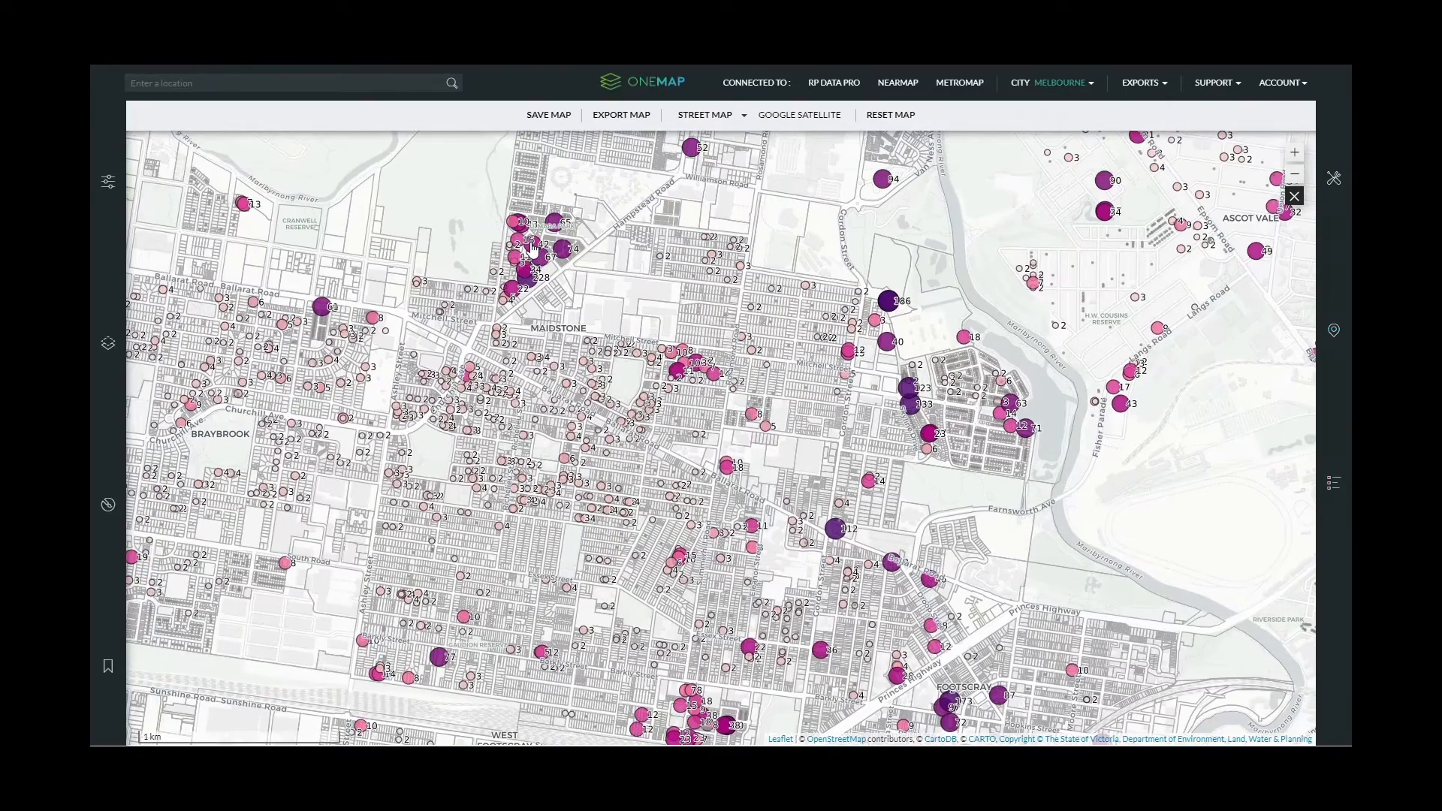
- Centre on Maidstone, then switch off the Housing Developments (2005-2014) layer
{"action": "scroll", "coordinate": [532, 248], "scroll_direction": "up", "scroll_amount": 1}
{"action": "left_click_drag", "start_coordinate": [436, 373], "coordinate": [464, 418]}
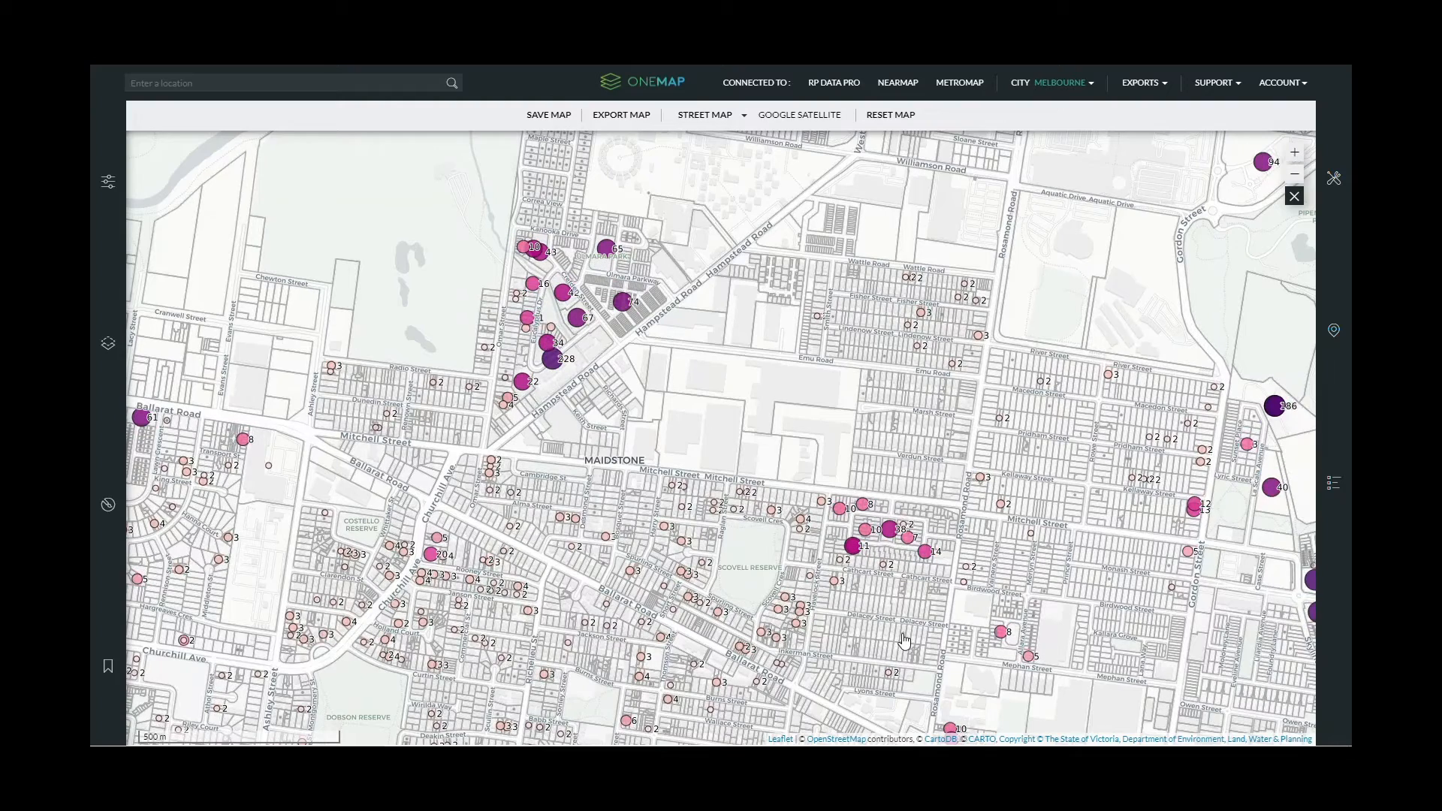
{"action": "left_click_drag", "start_coordinate": [904, 641], "coordinate": [819, 568]}
{"action": "left_click", "coordinate": [108, 343]}
{"action": "left_click", "coordinate": [154, 297]}
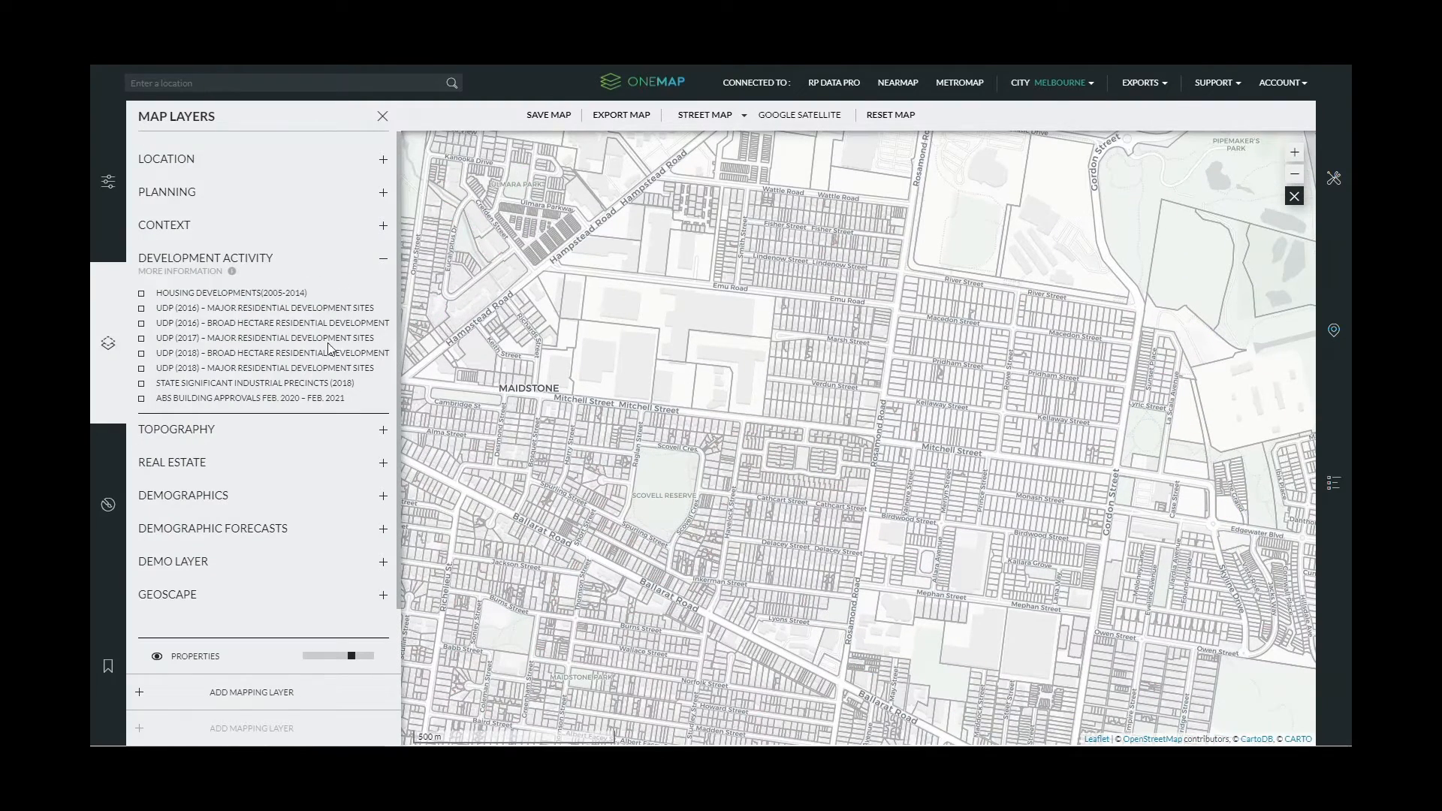
- In the Analyser tool, set the Boundary to MARIBYRNONG, showing a 3,132.33 ha area
{"action": "scroll", "coordinate": [785, 358], "scroll_direction": "down", "scroll_amount": 1}
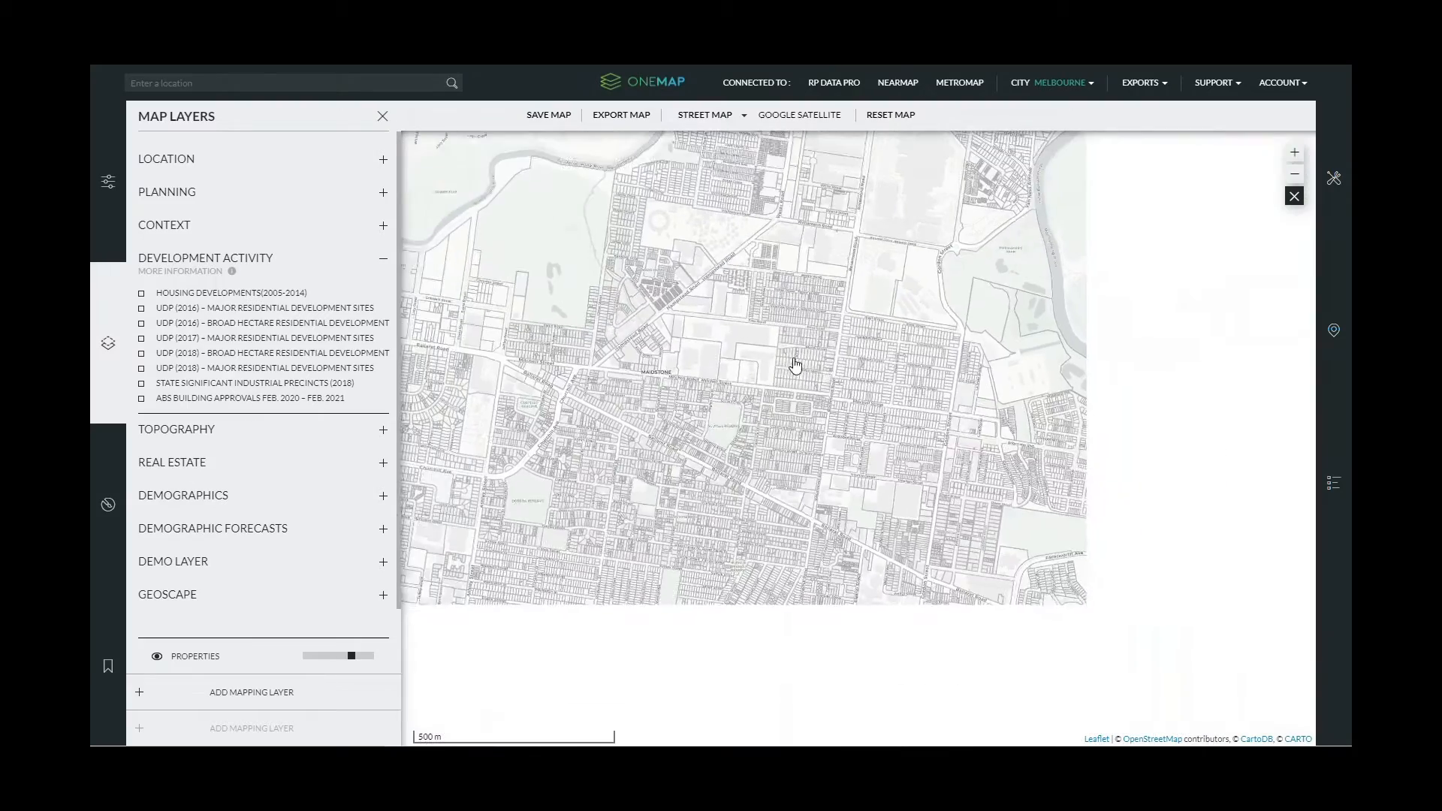
{"action": "scroll", "coordinate": [835, 399], "scroll_direction": "down", "scroll_amount": 1}
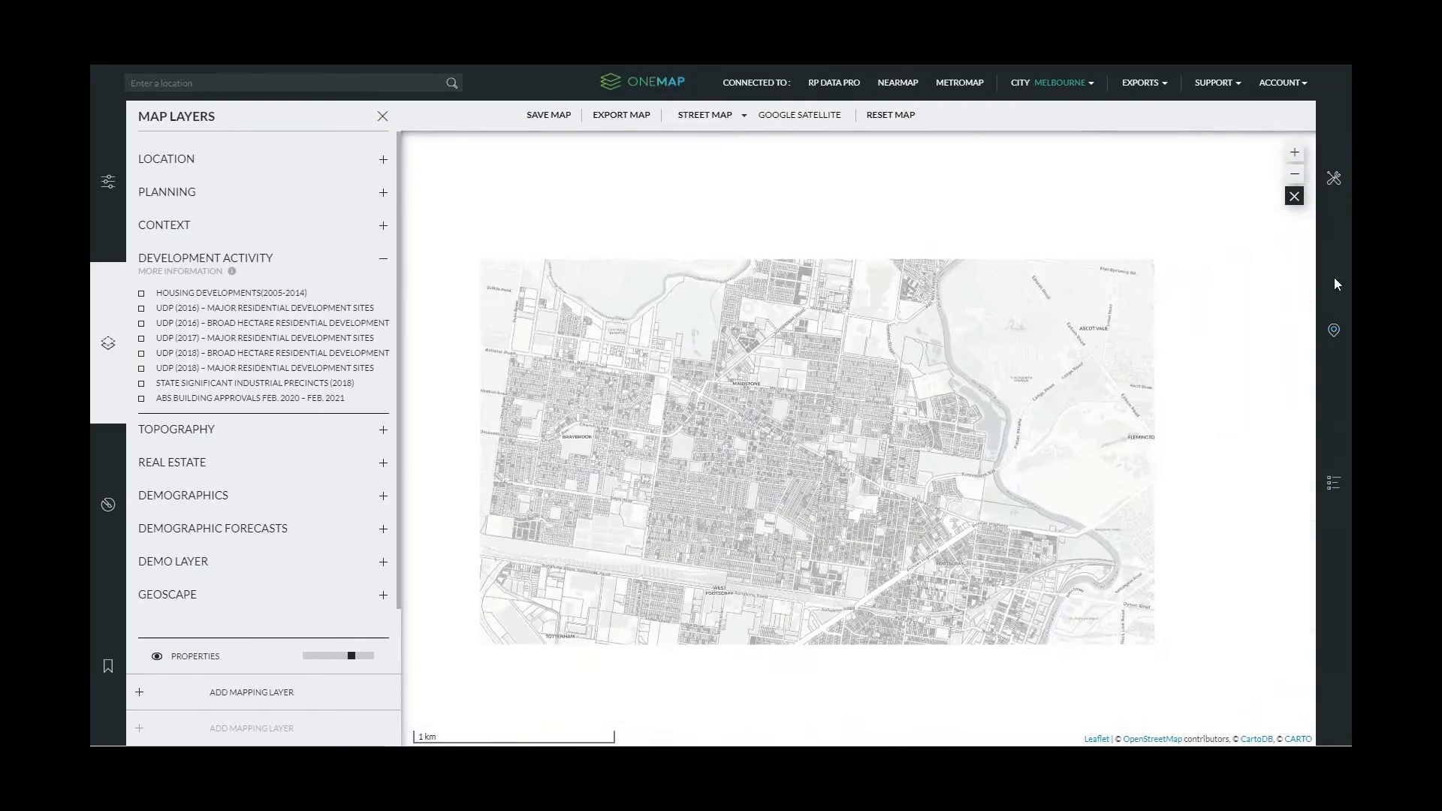
{"action": "left_click", "coordinate": [1336, 222]}
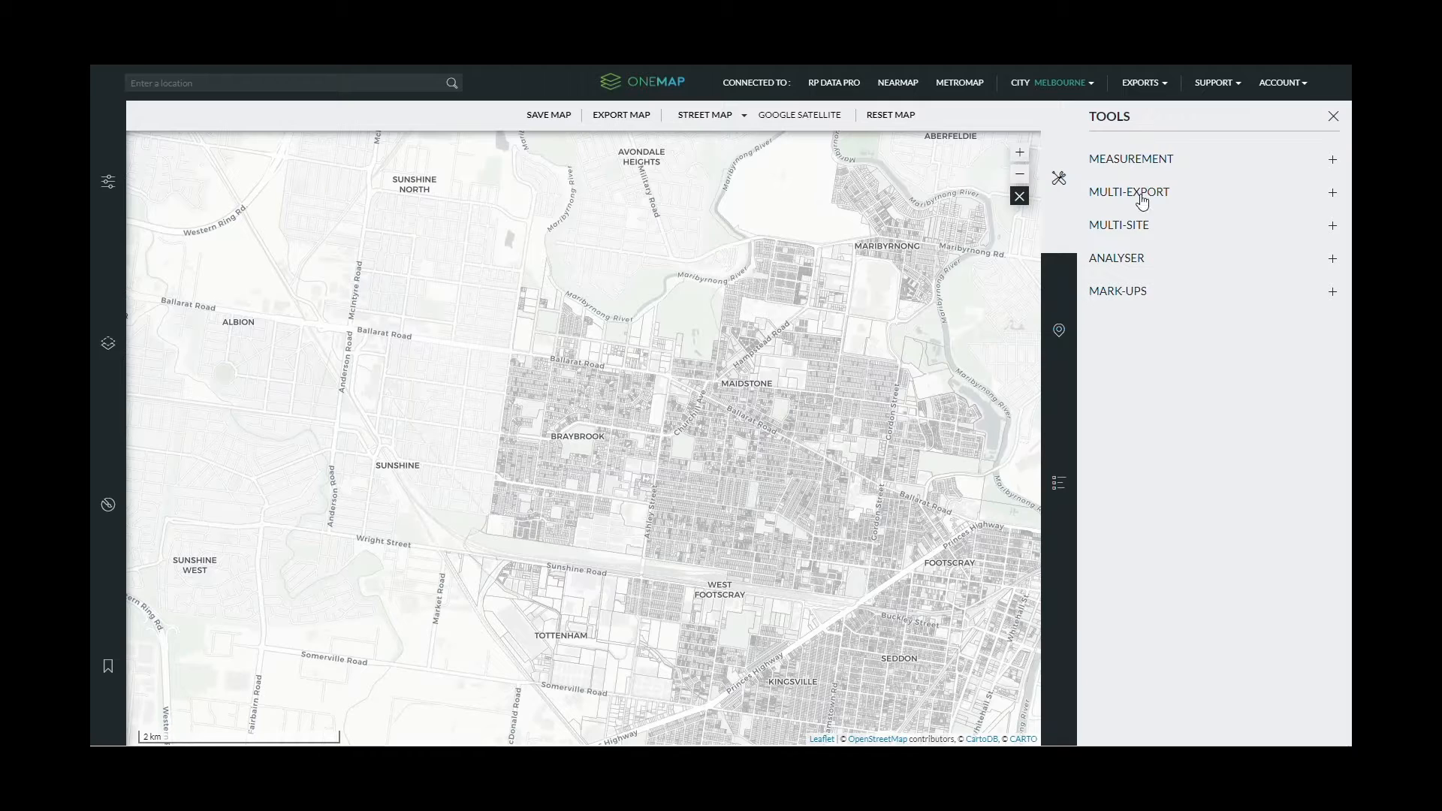
{"action": "left_click", "coordinate": [1117, 258]}
{"action": "left_click", "coordinate": [1213, 218]}
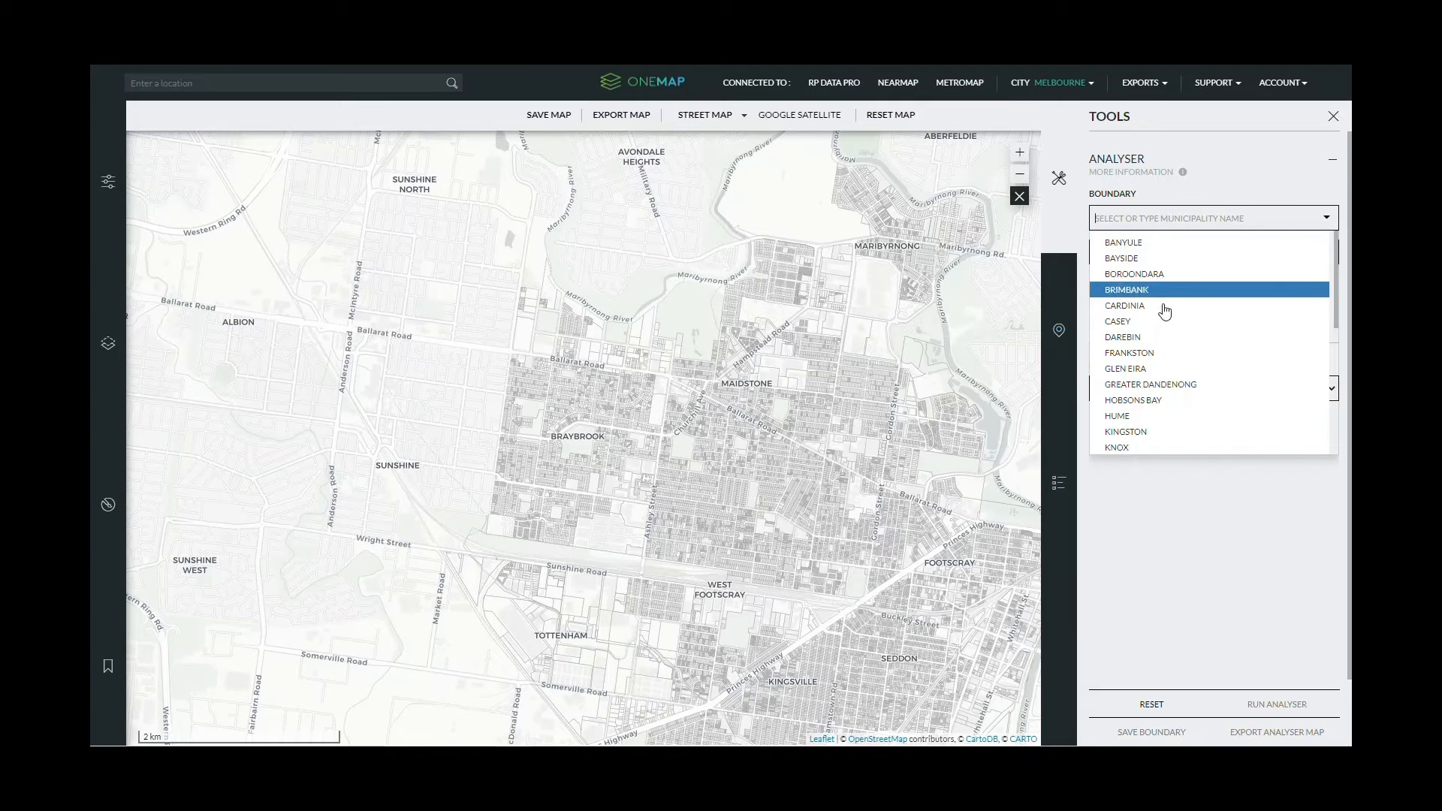
{"action": "scroll", "coordinate": [1163, 332], "scroll_direction": "down", "scroll_amount": 1}
{"action": "scroll", "coordinate": [1162, 332], "scroll_direction": "down", "scroll_amount": 2}
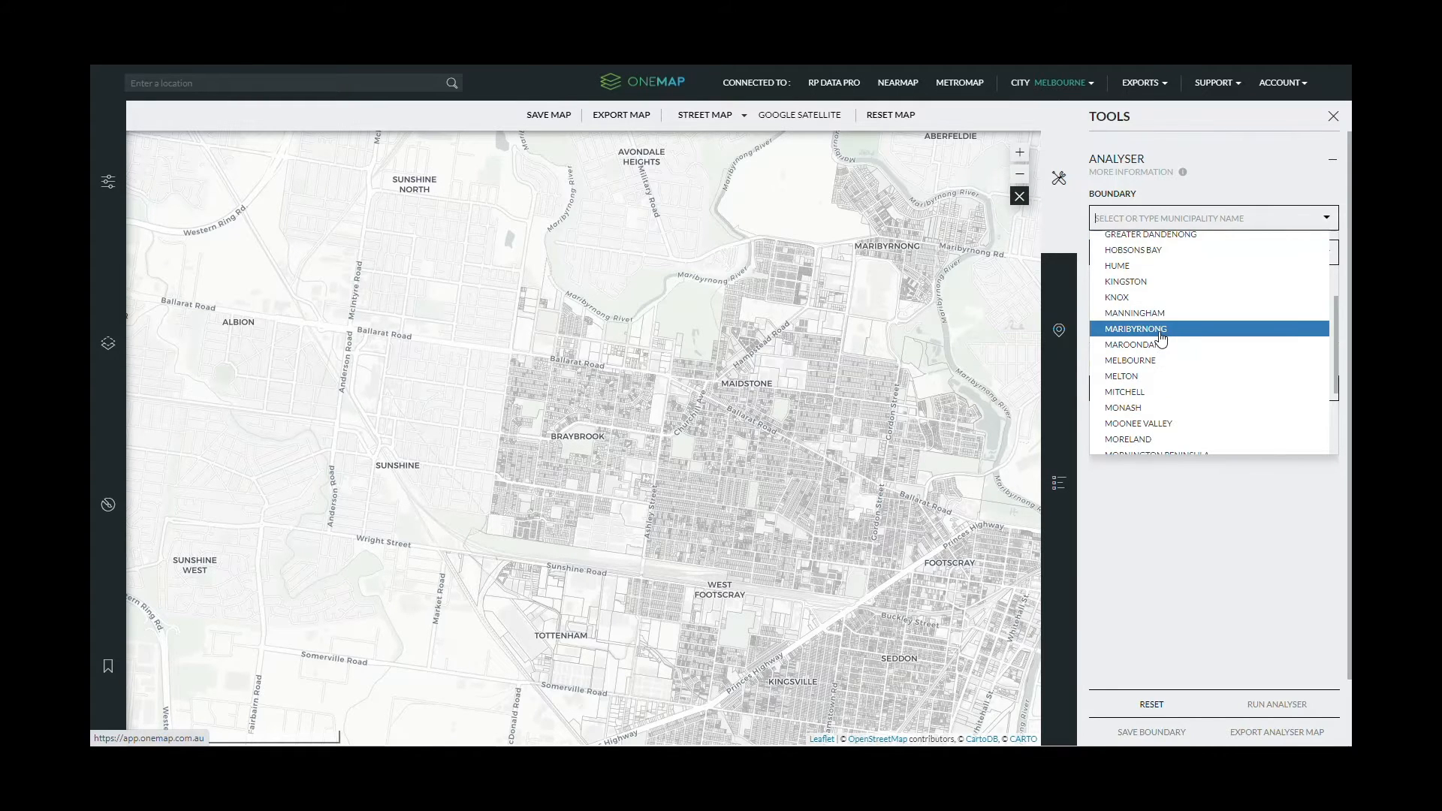
{"action": "left_click", "coordinate": [1161, 330]}
{"action": "scroll", "coordinate": [819, 449], "scroll_direction": "down", "scroll_amount": 1}
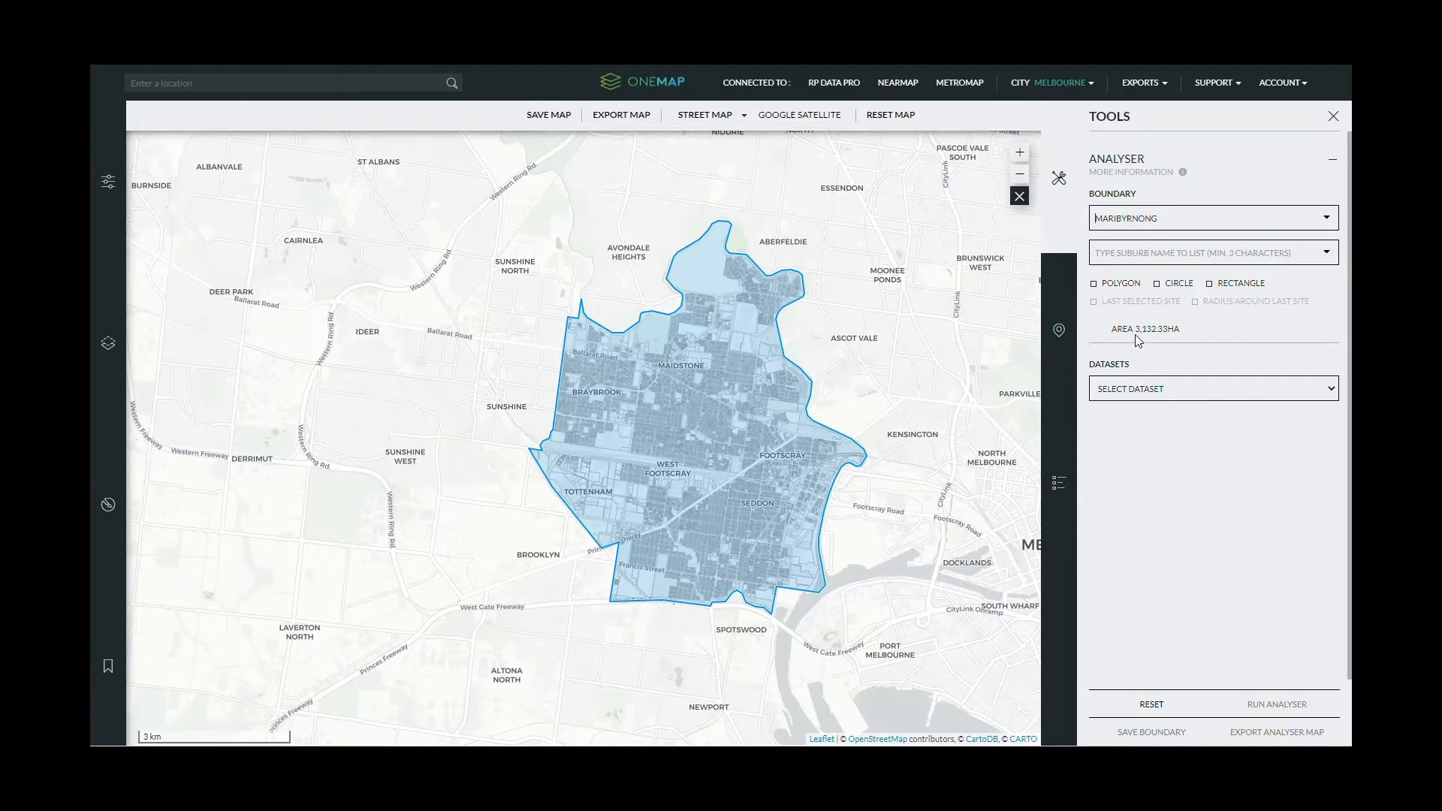
{"action": "left_click", "coordinate": [1333, 391]}
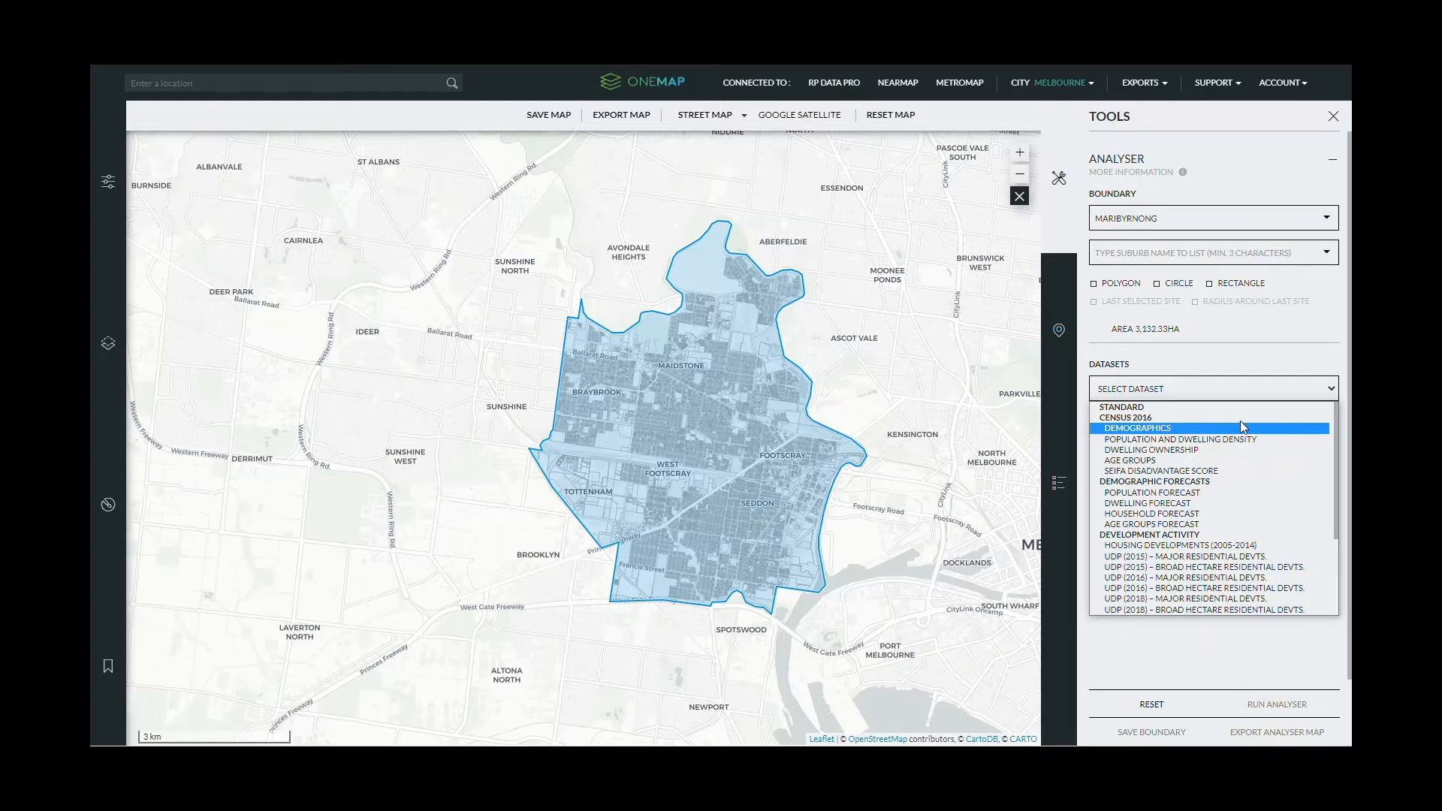
- Run the Analyser on Population and Dwelling Density: 84,087 residents, 36,494 dwellings, 47.2 people/ha
{"action": "scroll", "coordinate": [1176, 509], "scroll_direction": "down", "scroll_amount": 3}
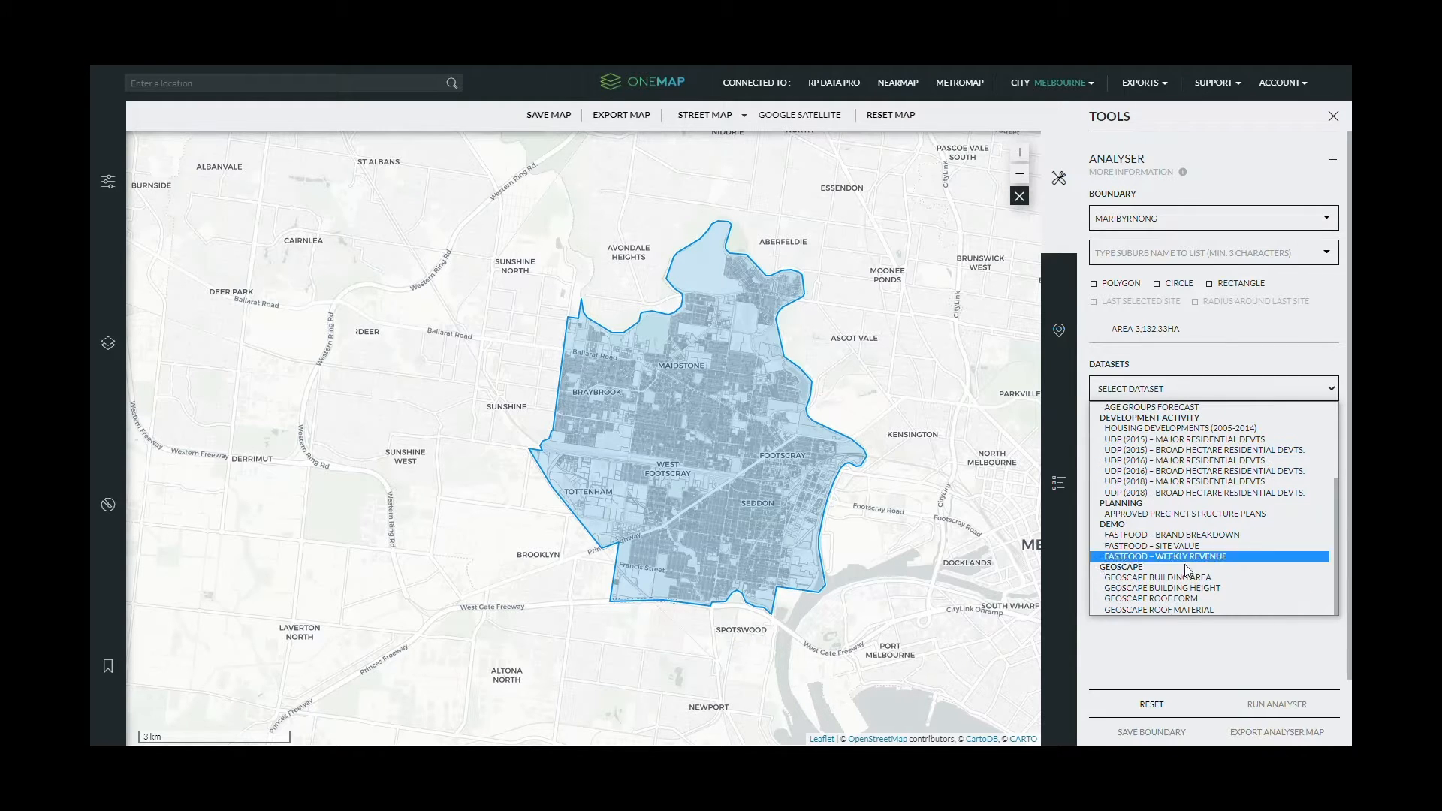
{"action": "scroll", "coordinate": [1209, 413], "scroll_direction": "up", "scroll_amount": 3}
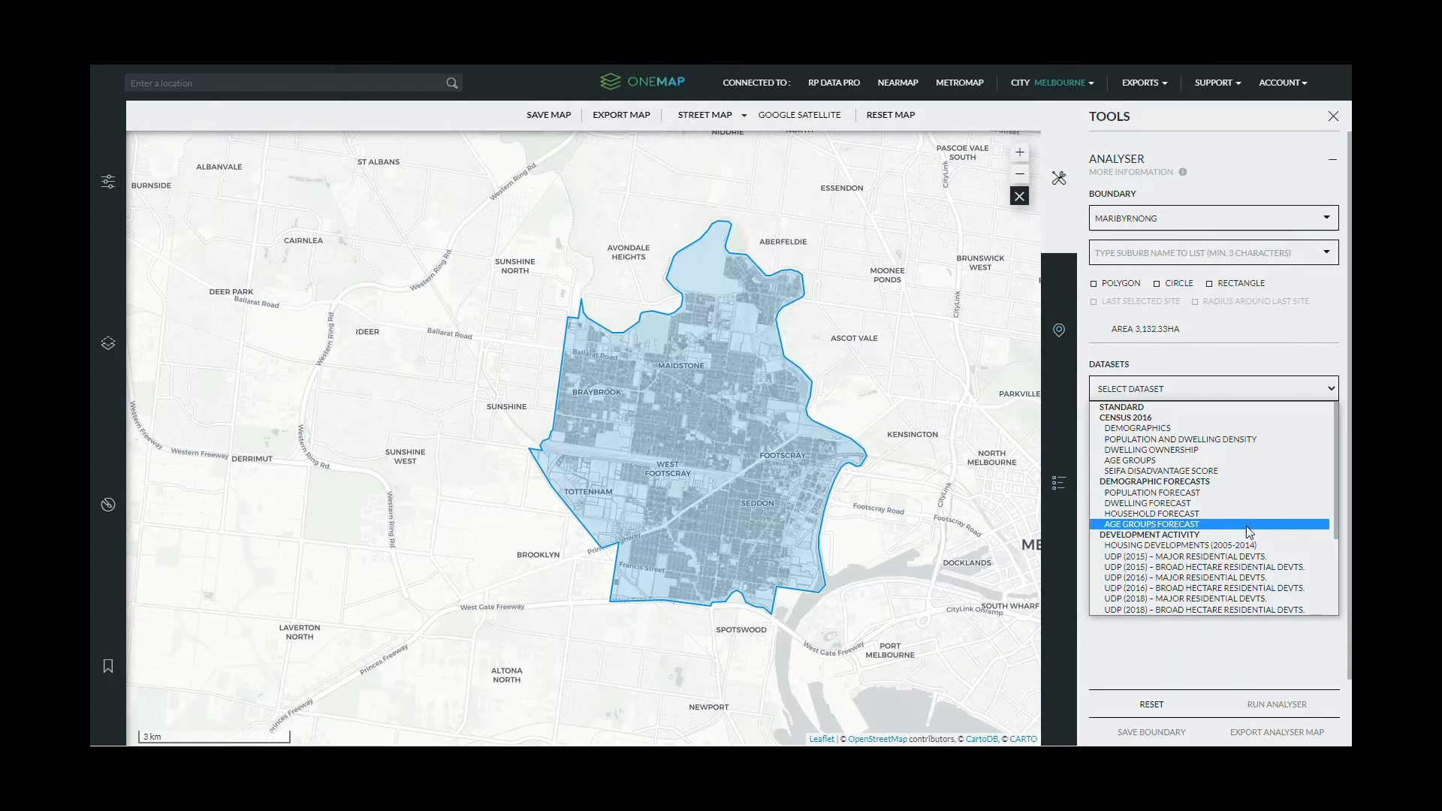
{"action": "scroll", "coordinate": [900, 534], "scroll_direction": "up", "scroll_amount": 1}
{"action": "scroll", "coordinate": [900, 534], "scroll_direction": "up", "scroll_amount": 1}
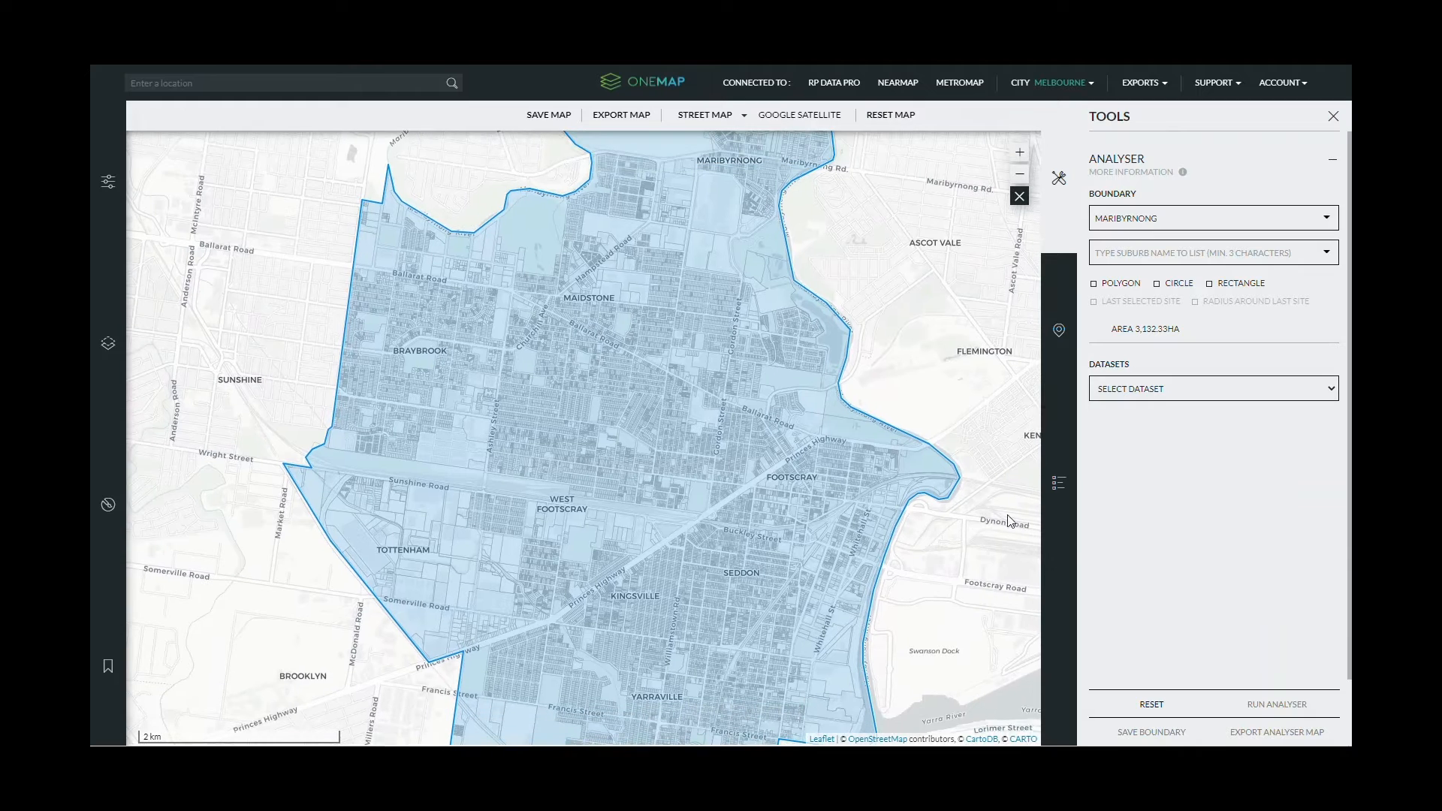
{"action": "left_click", "coordinate": [1144, 398]}
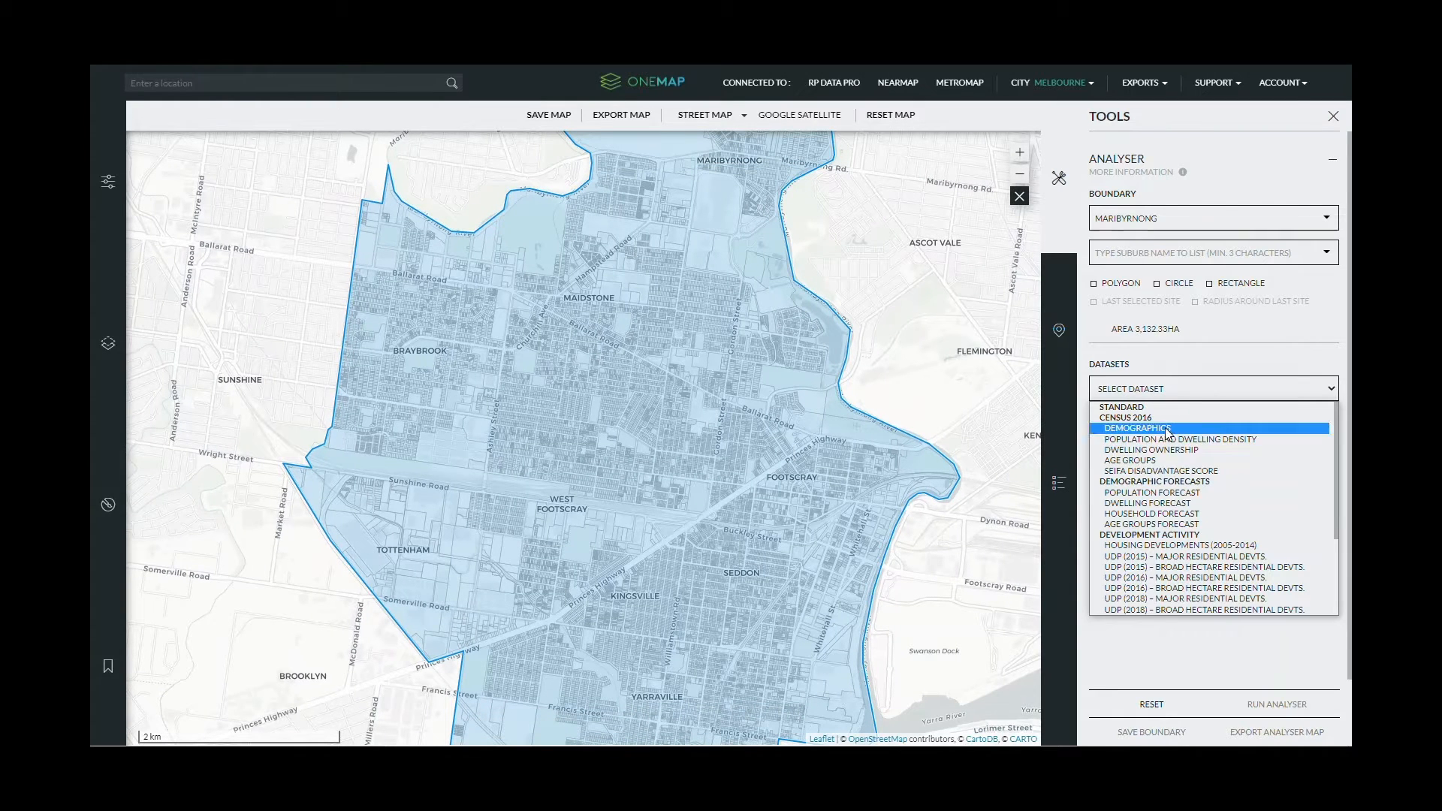
{"action": "left_click", "coordinate": [1206, 440]}
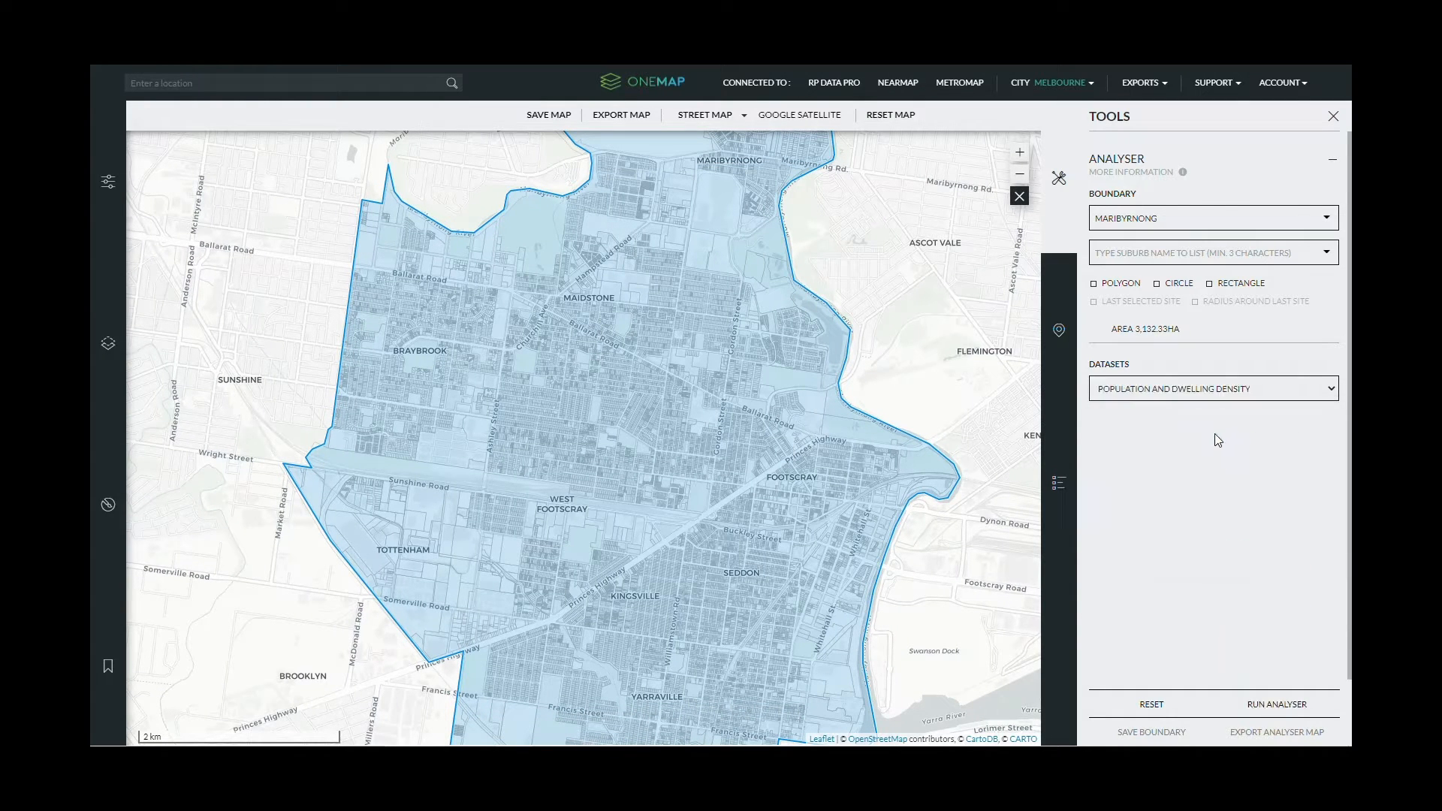
{"action": "left_click", "coordinate": [1280, 706]}
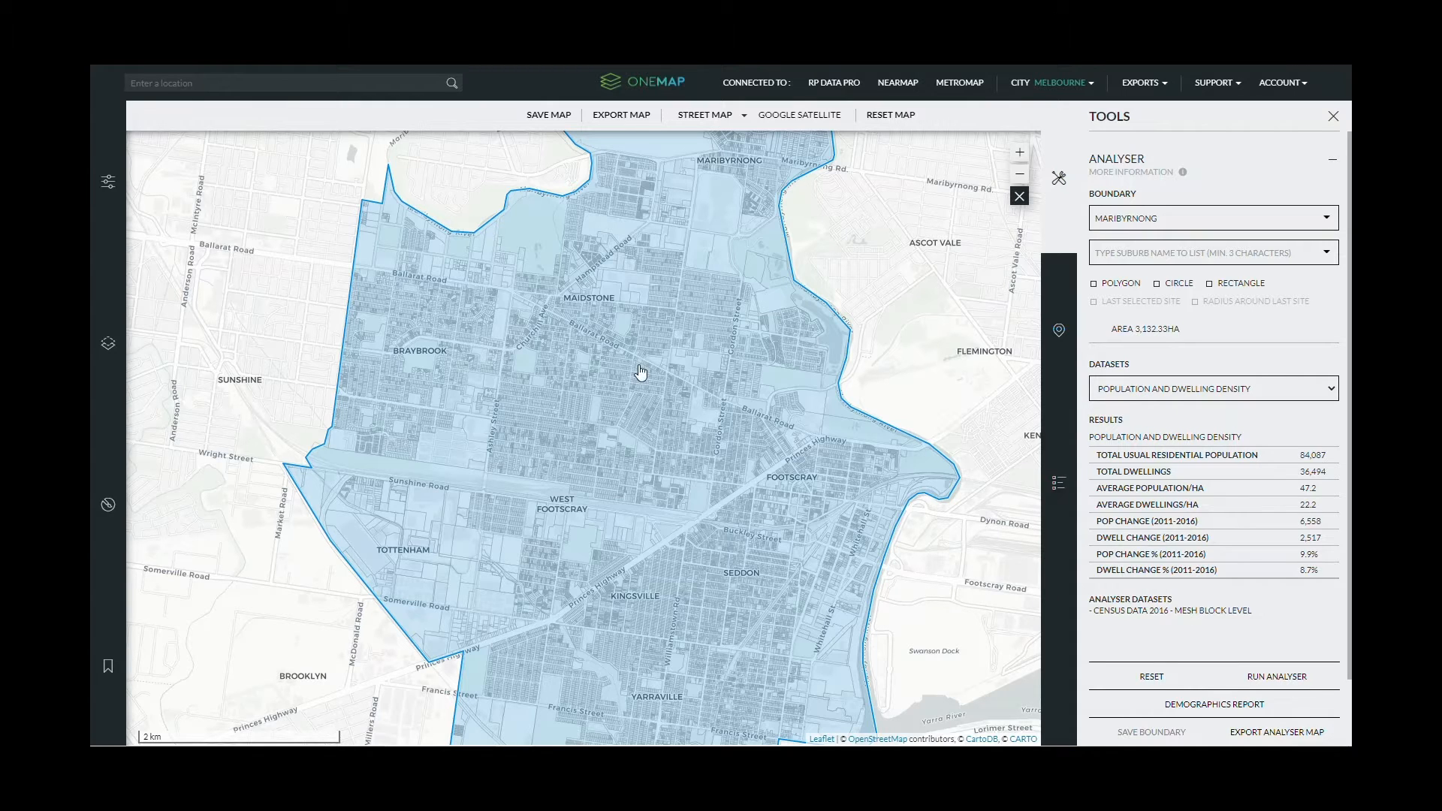
{"action": "scroll", "coordinate": [640, 372], "scroll_direction": "down", "scroll_amount": 1}
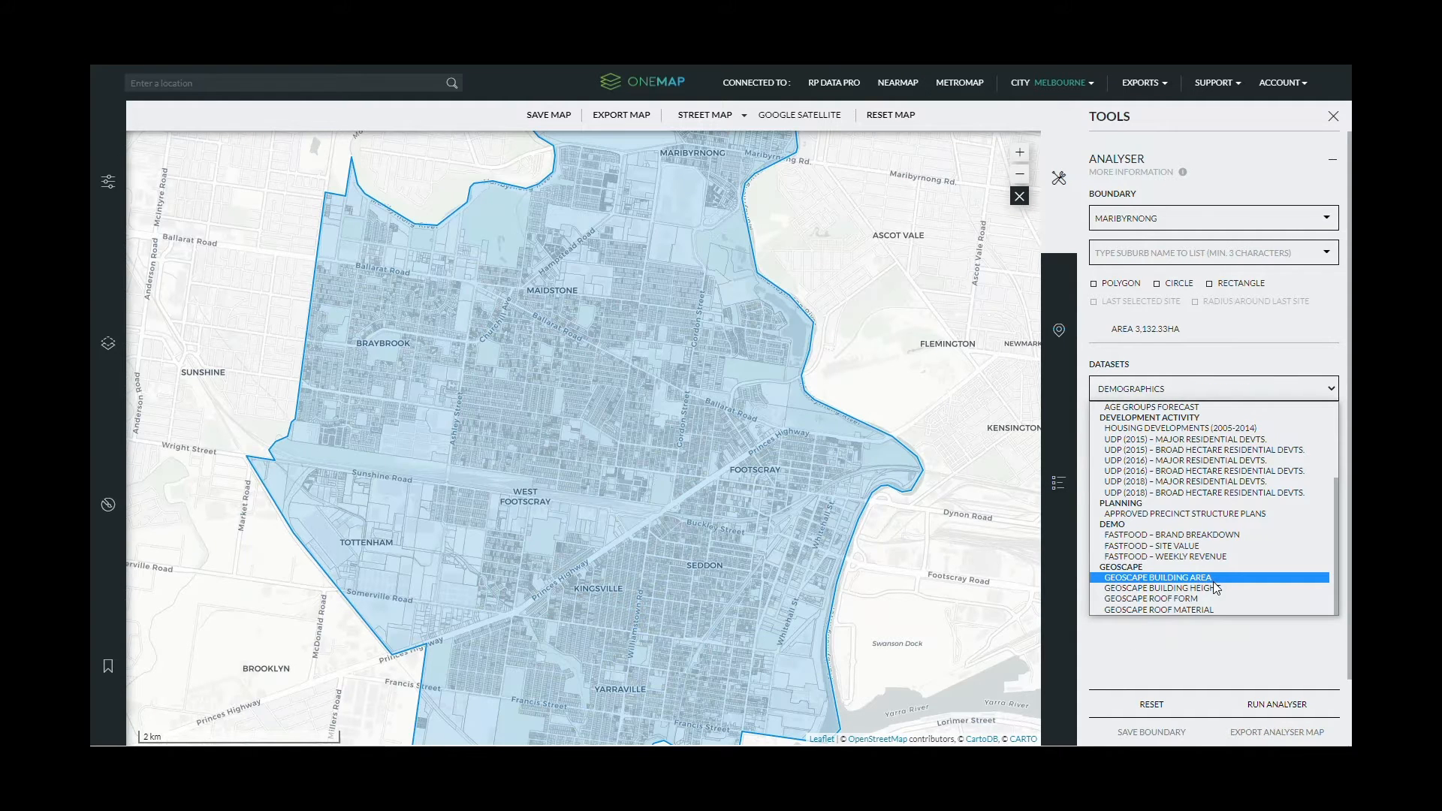
- Run Geoscape Building Area analysis for Maribyrnong (36,134 buildings, 222.3 average area) and overlay the buildings layer
{"action": "left_click", "coordinate": [1168, 577]}
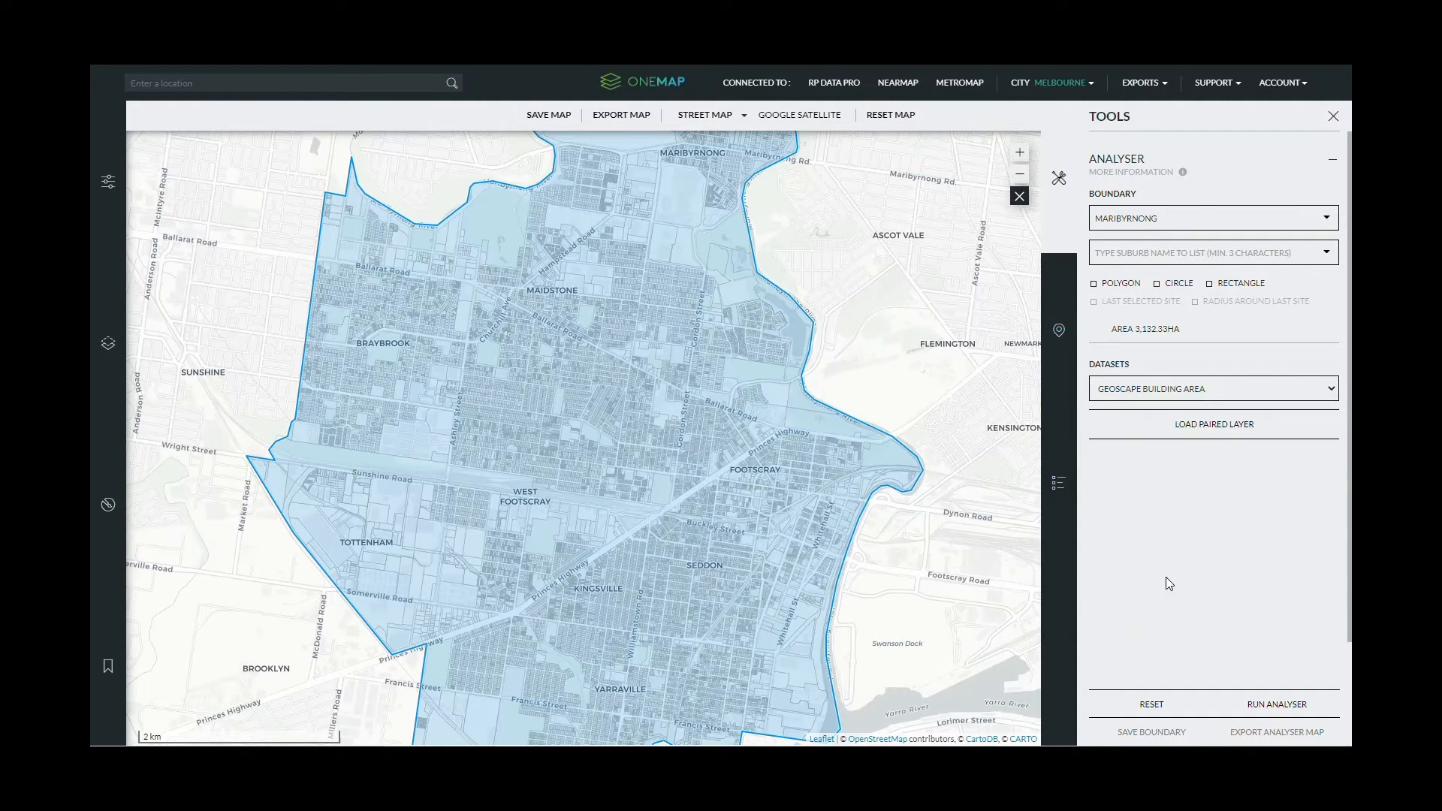
{"action": "left_click", "coordinate": [1261, 709]}
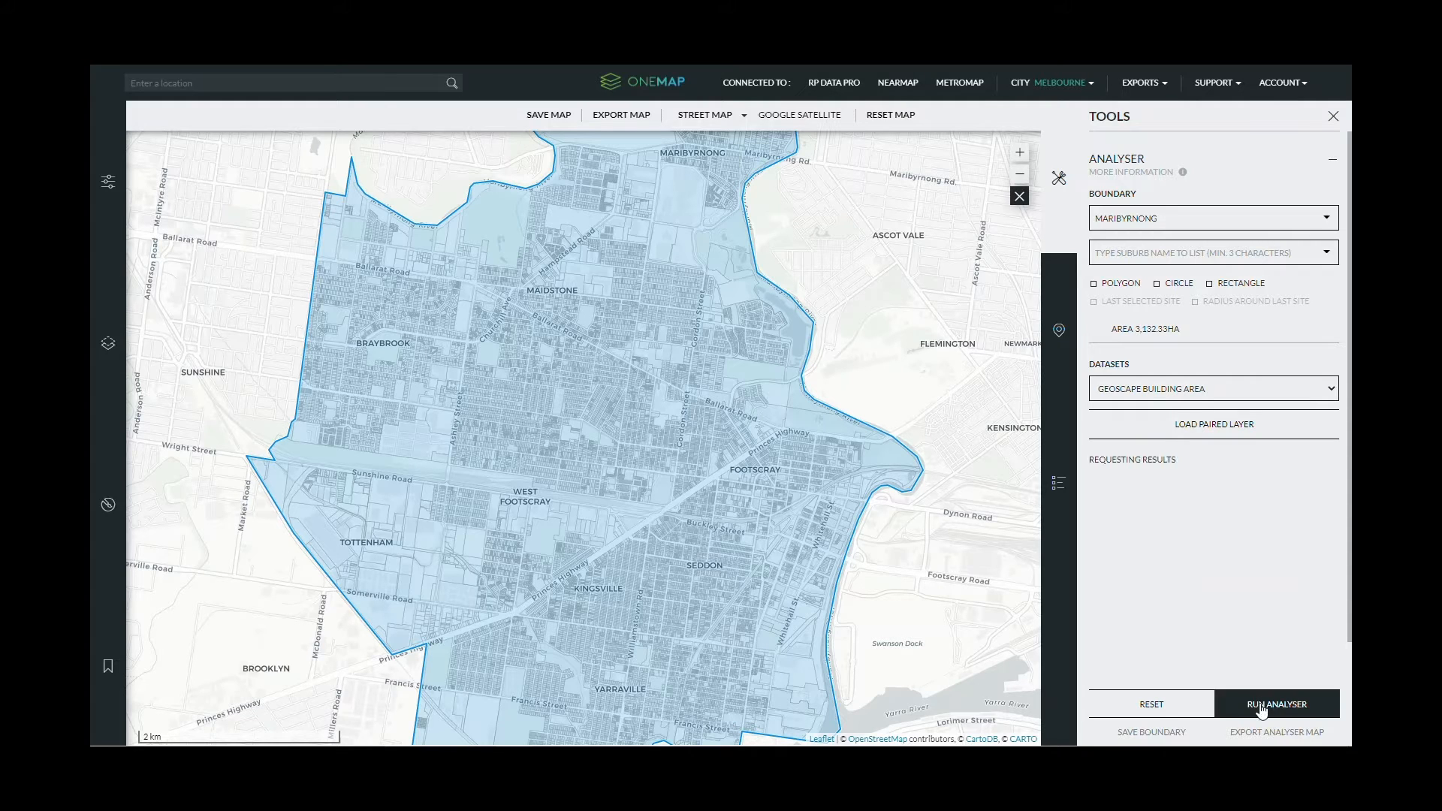
{"action": "left_click", "coordinate": [1207, 426]}
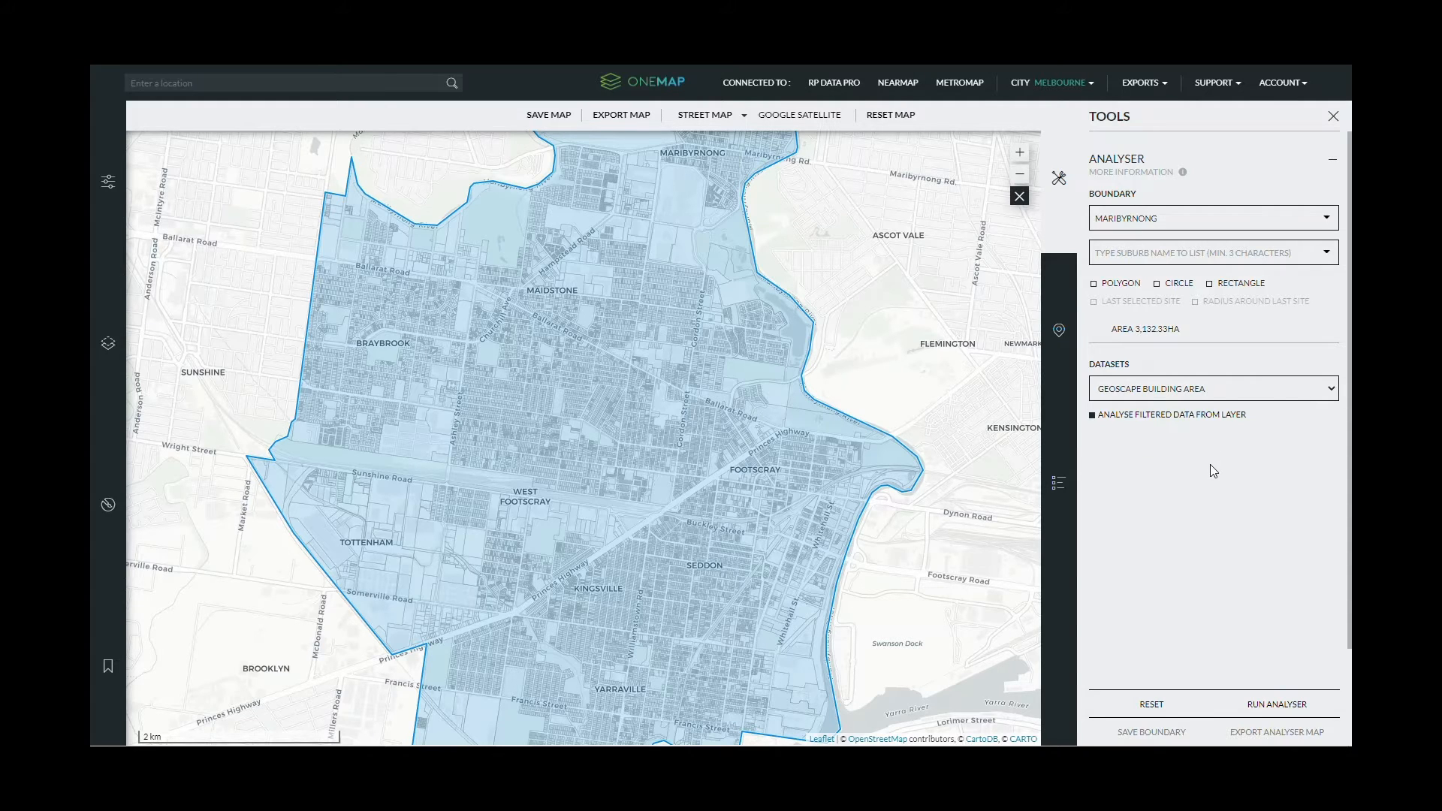
{"action": "scroll", "coordinate": [597, 482], "scroll_direction": "down", "scroll_amount": 1}
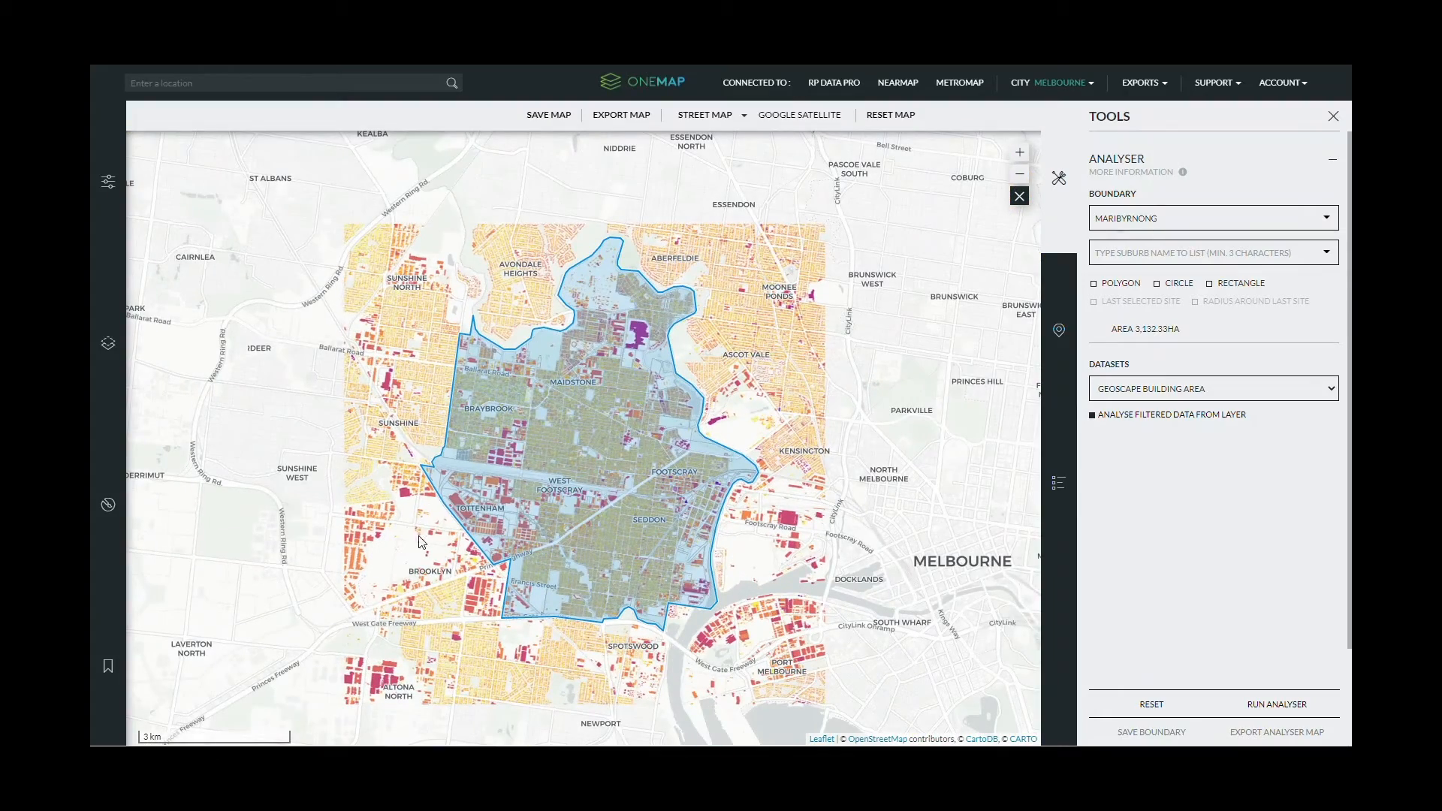
{"action": "scroll", "coordinate": [481, 564], "scroll_direction": "up", "scroll_amount": 1}
{"action": "scroll", "coordinate": [792, 426], "scroll_direction": "up", "scroll_amount": 1}
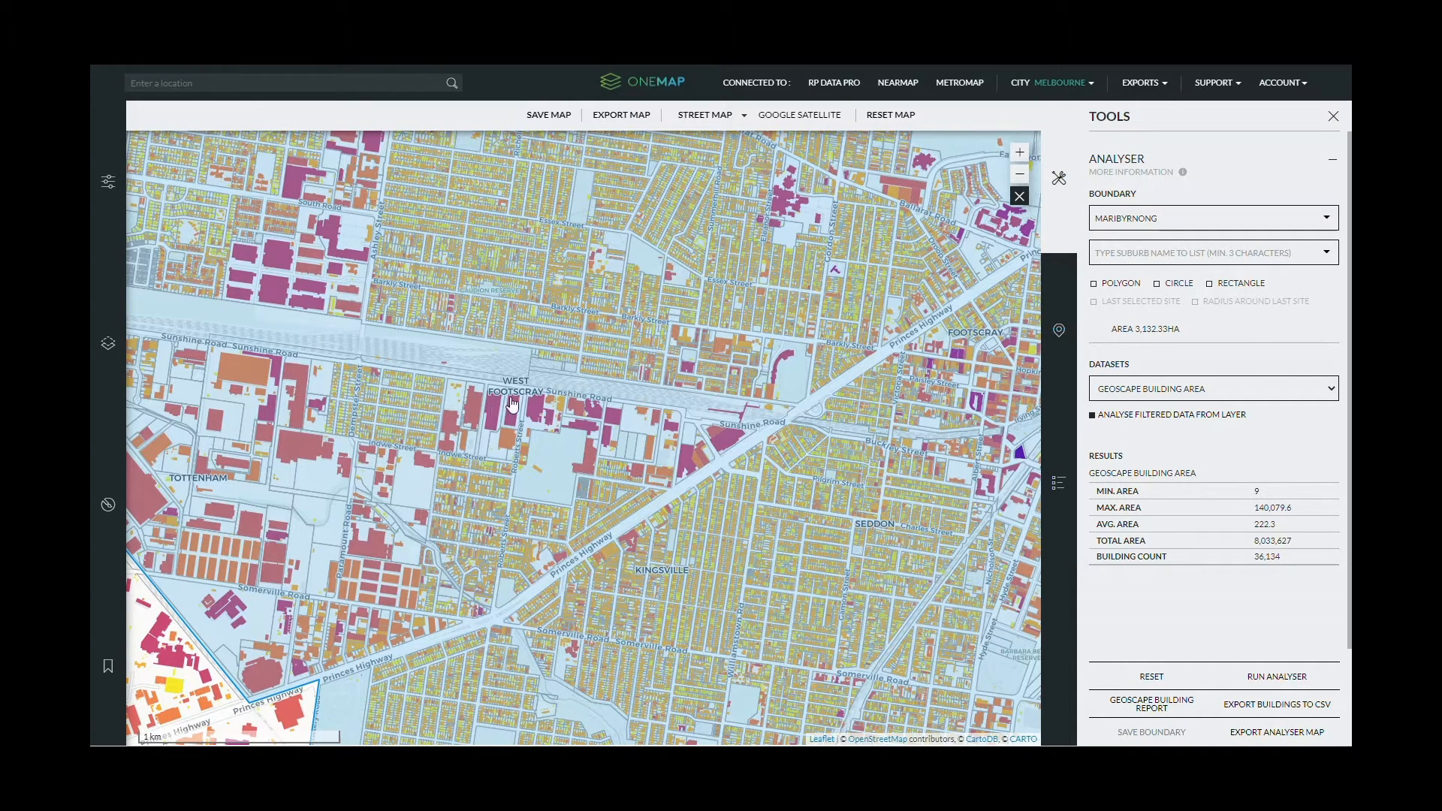
- Show the roof-height legend and inspect buildings around Maidstone, Braybrook and Footscray
{"action": "left_click", "coordinate": [1058, 483]}
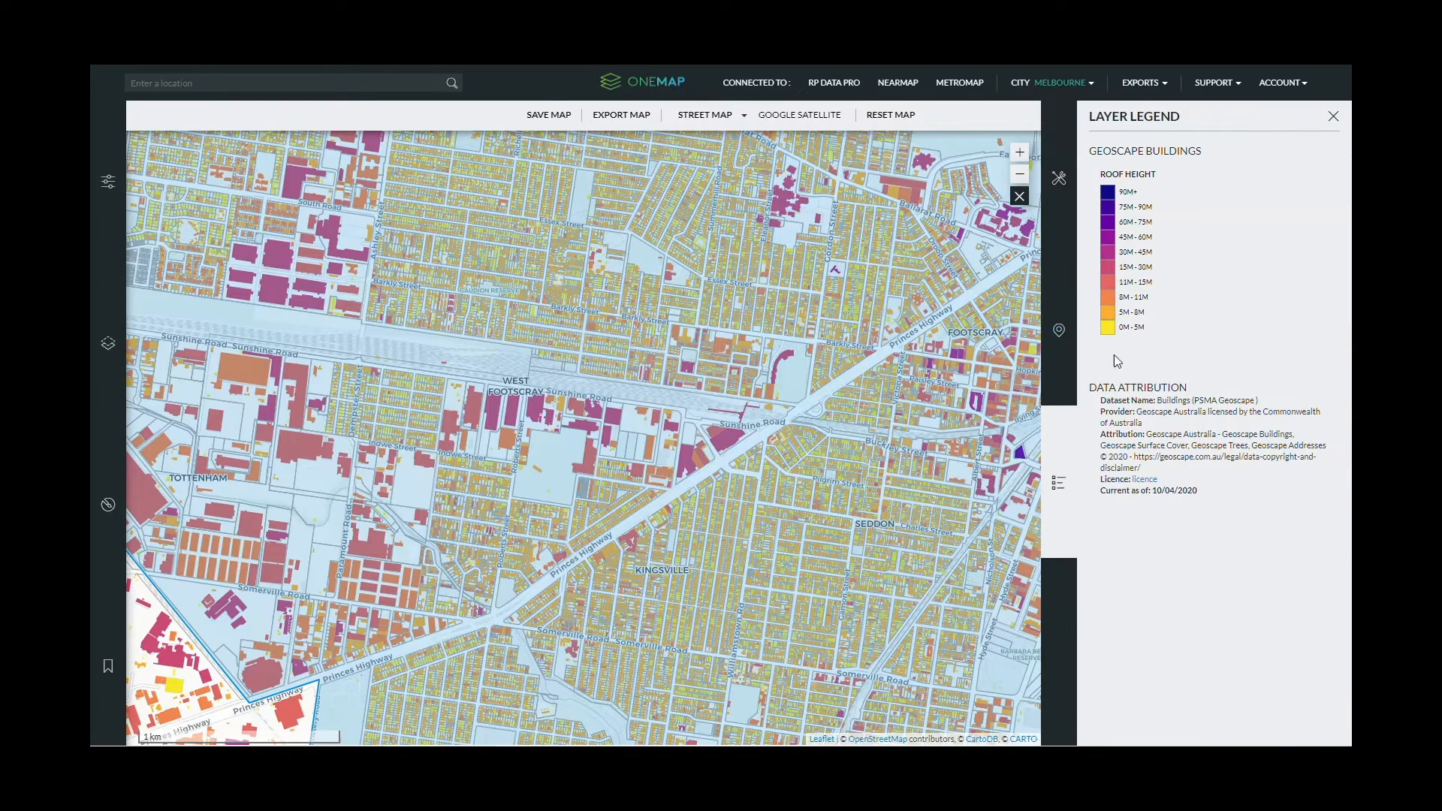
{"action": "left_click_drag", "start_coordinate": [439, 277], "coordinate": [658, 579]}
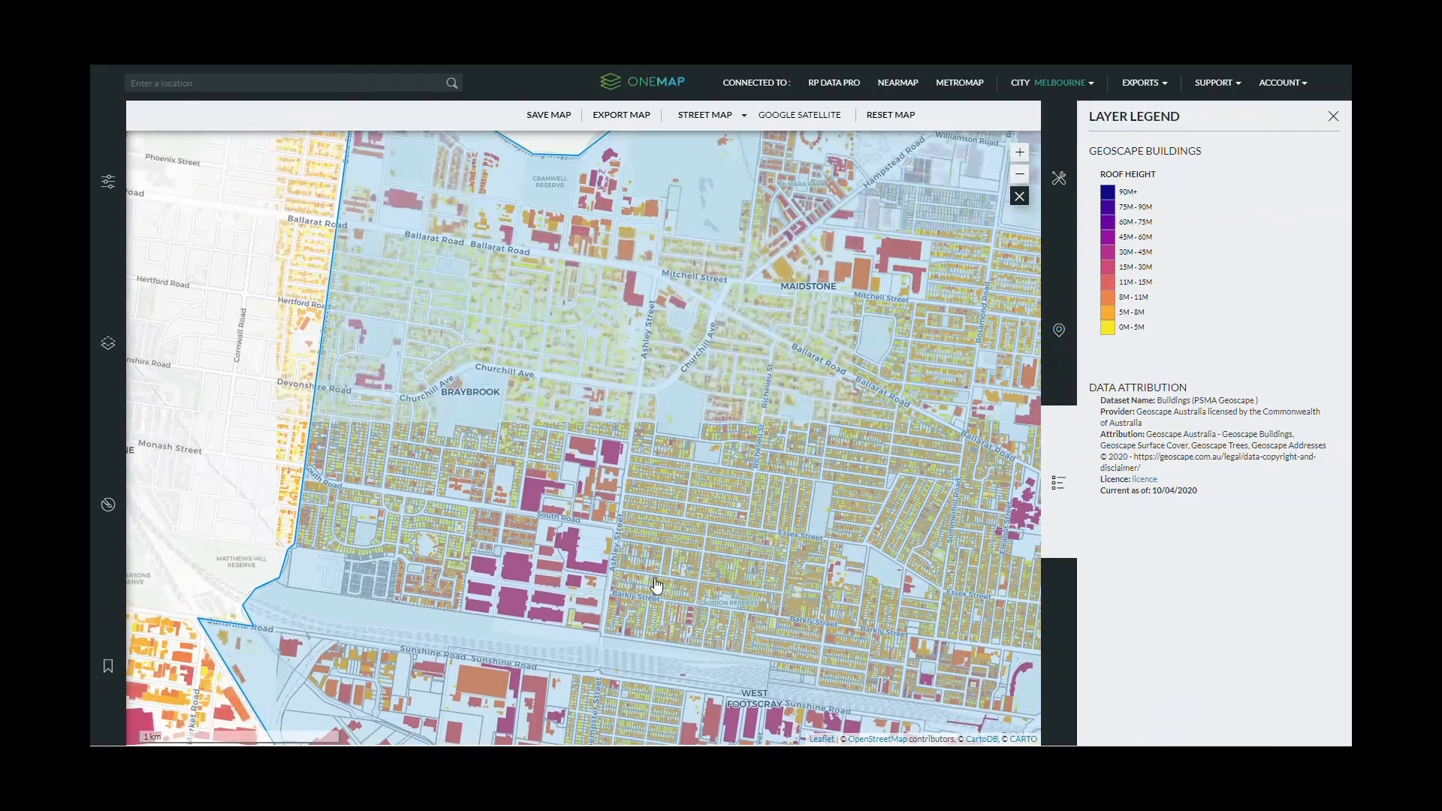
{"action": "scroll", "coordinate": [879, 386], "scroll_direction": "down", "scroll_amount": 1}
{"action": "left_click_drag", "start_coordinate": [879, 386], "coordinate": [637, 408]}
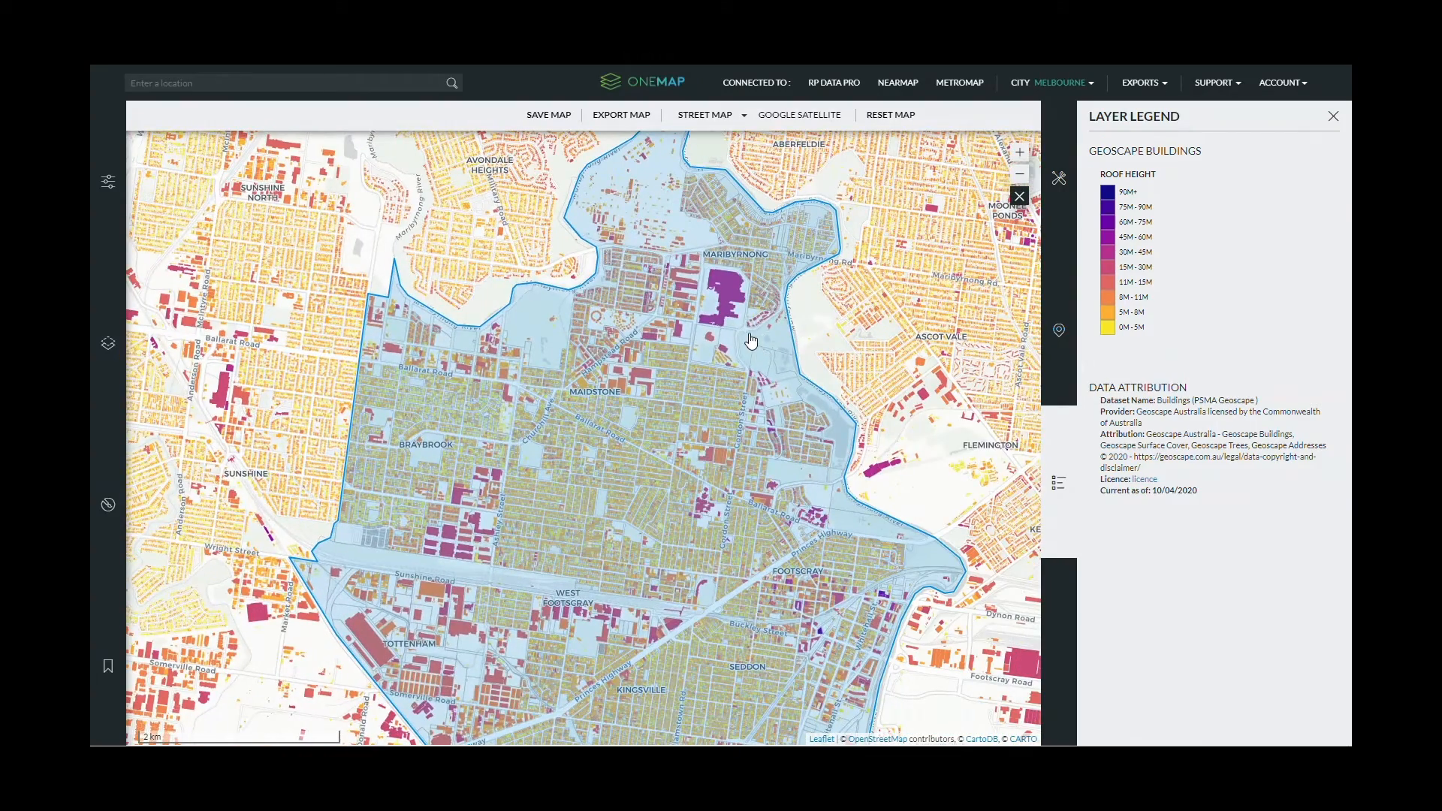
{"action": "left_click_drag", "start_coordinate": [838, 604], "coordinate": [791, 409]}
- Inspect building heights across Seddon, Yarraville, West Footscray, Kingsville, Tottenham and Brooklyn
{"action": "scroll", "coordinate": [791, 409], "scroll_direction": "up", "scroll_amount": 2}
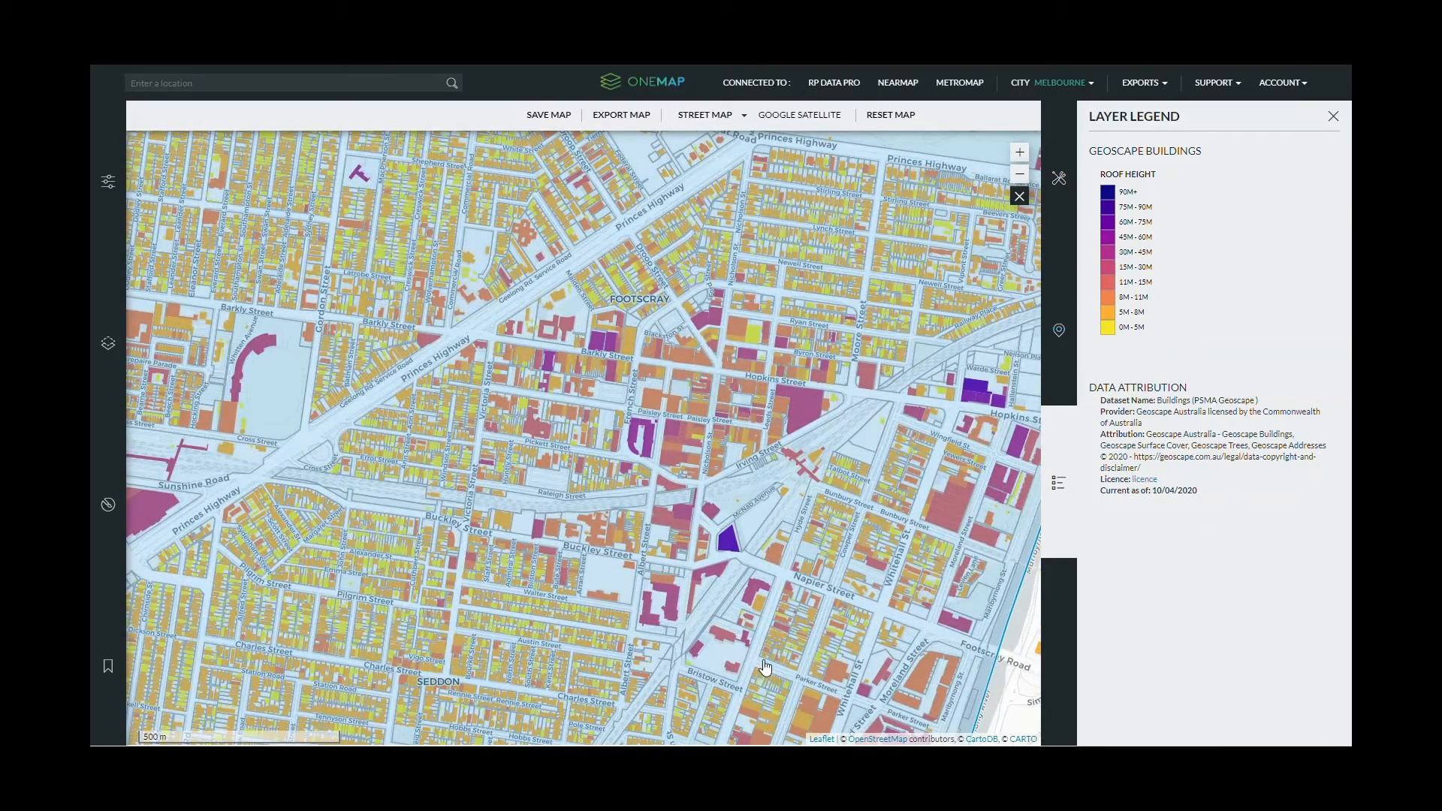
{"action": "scroll", "coordinate": [763, 663], "scroll_direction": "down", "scroll_amount": 1}
{"action": "left_click_drag", "start_coordinate": [738, 602], "coordinate": [776, 160]}
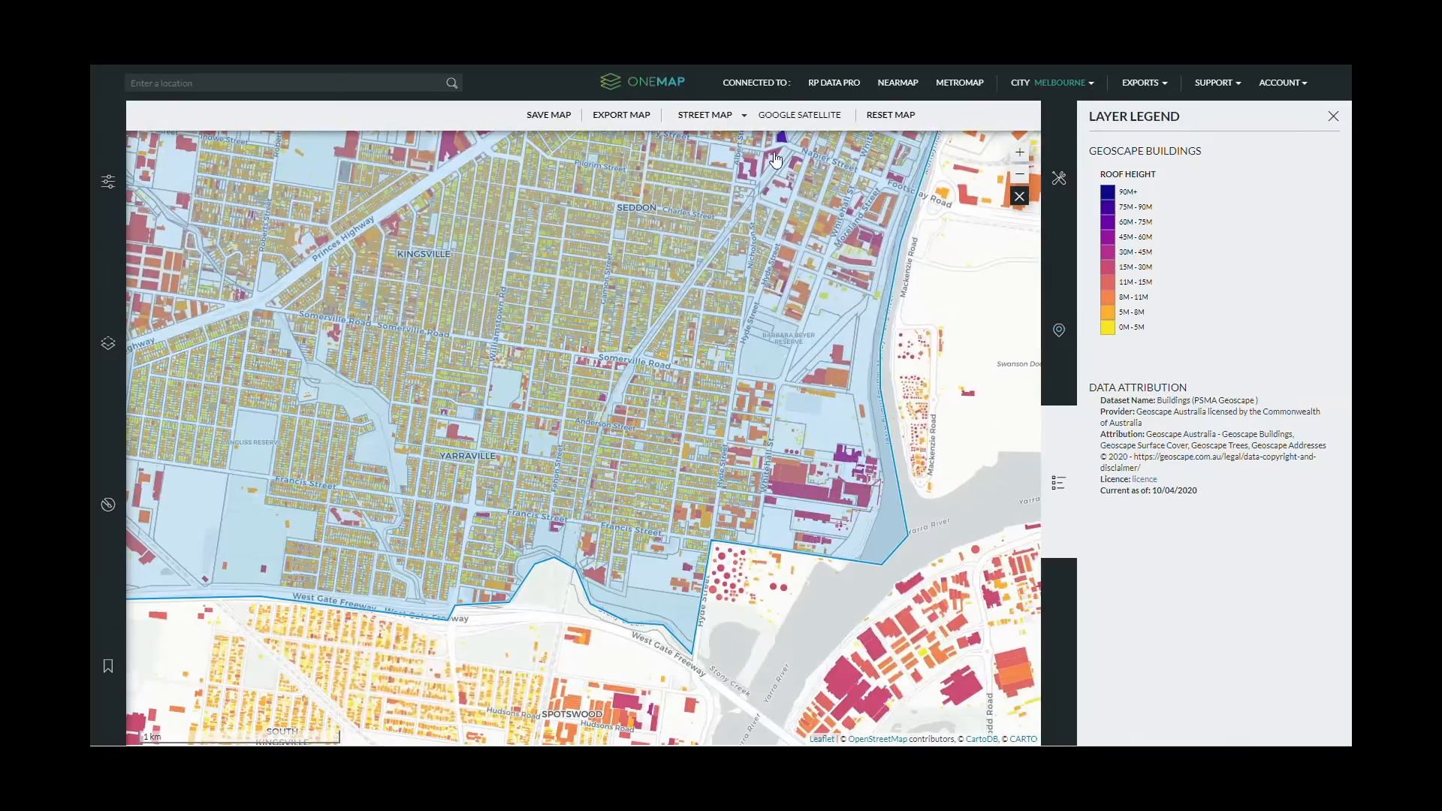
{"action": "left_click_drag", "start_coordinate": [388, 272], "coordinate": [670, 370]}
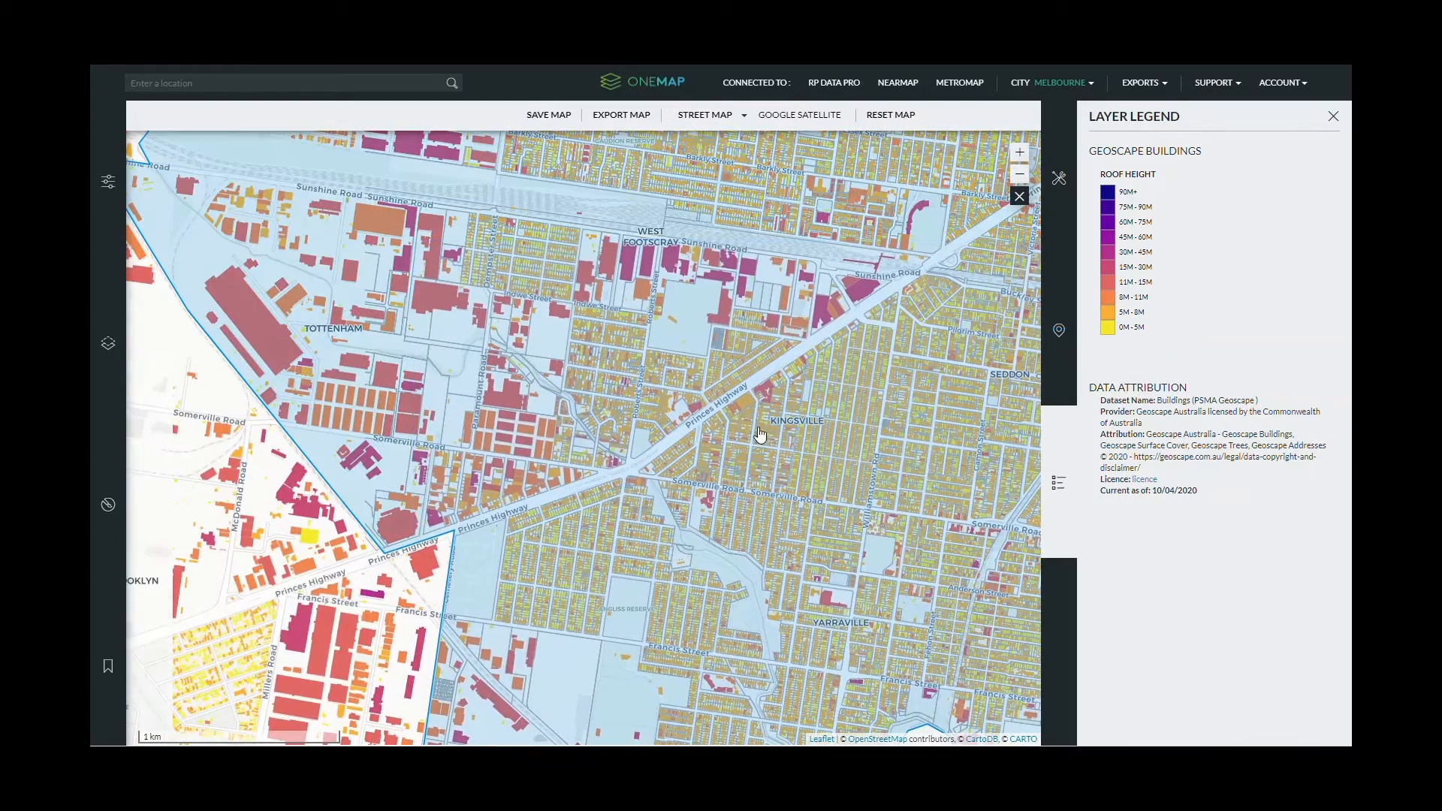
{"action": "left_click_drag", "start_coordinate": [526, 294], "coordinate": [736, 417]}
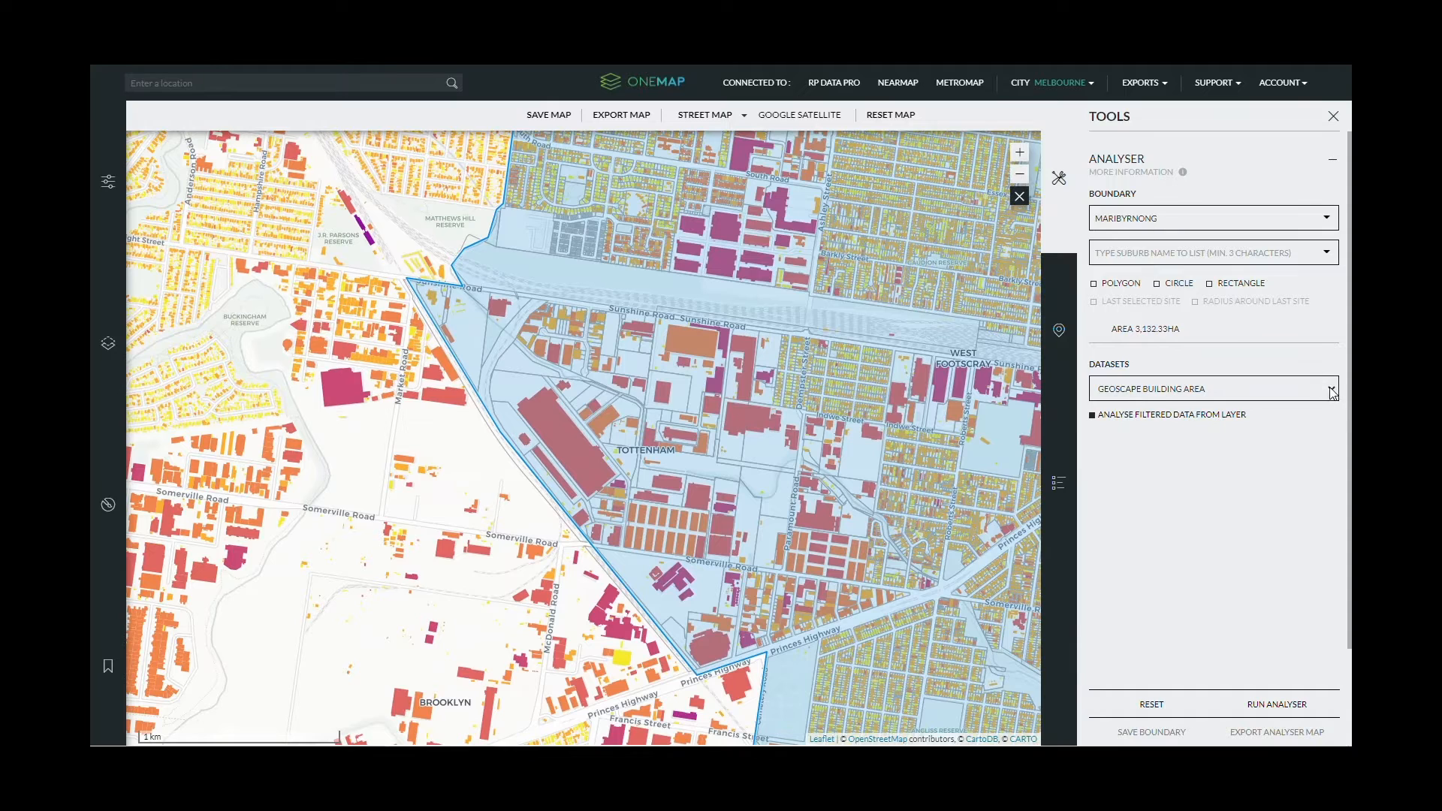
- Load the Population Forecast dataset as a map layer and zoom out over Maribyrnong
{"action": "left_click", "coordinate": [1318, 387]}
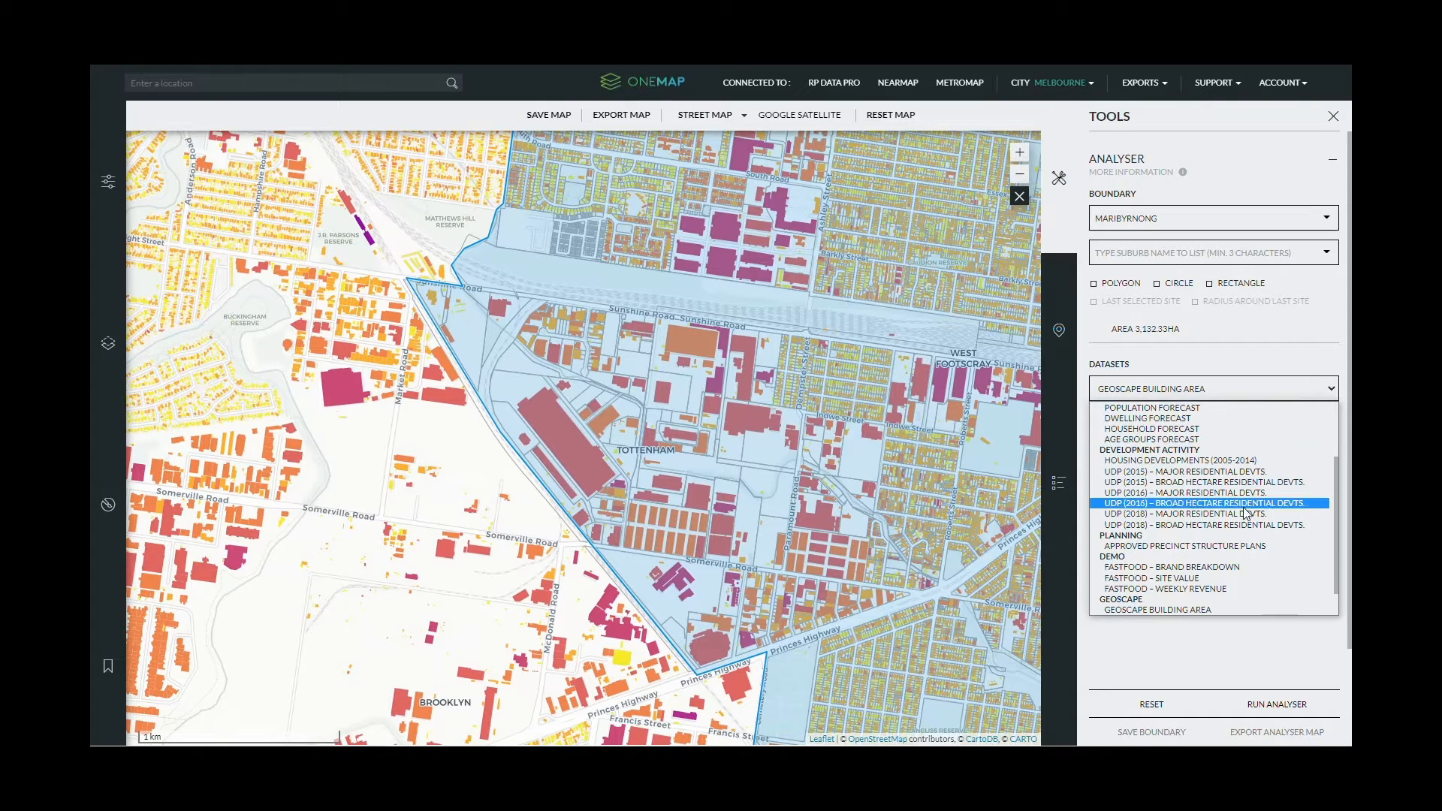
{"action": "scroll", "coordinate": [1236, 499], "scroll_direction": "up", "scroll_amount": 2}
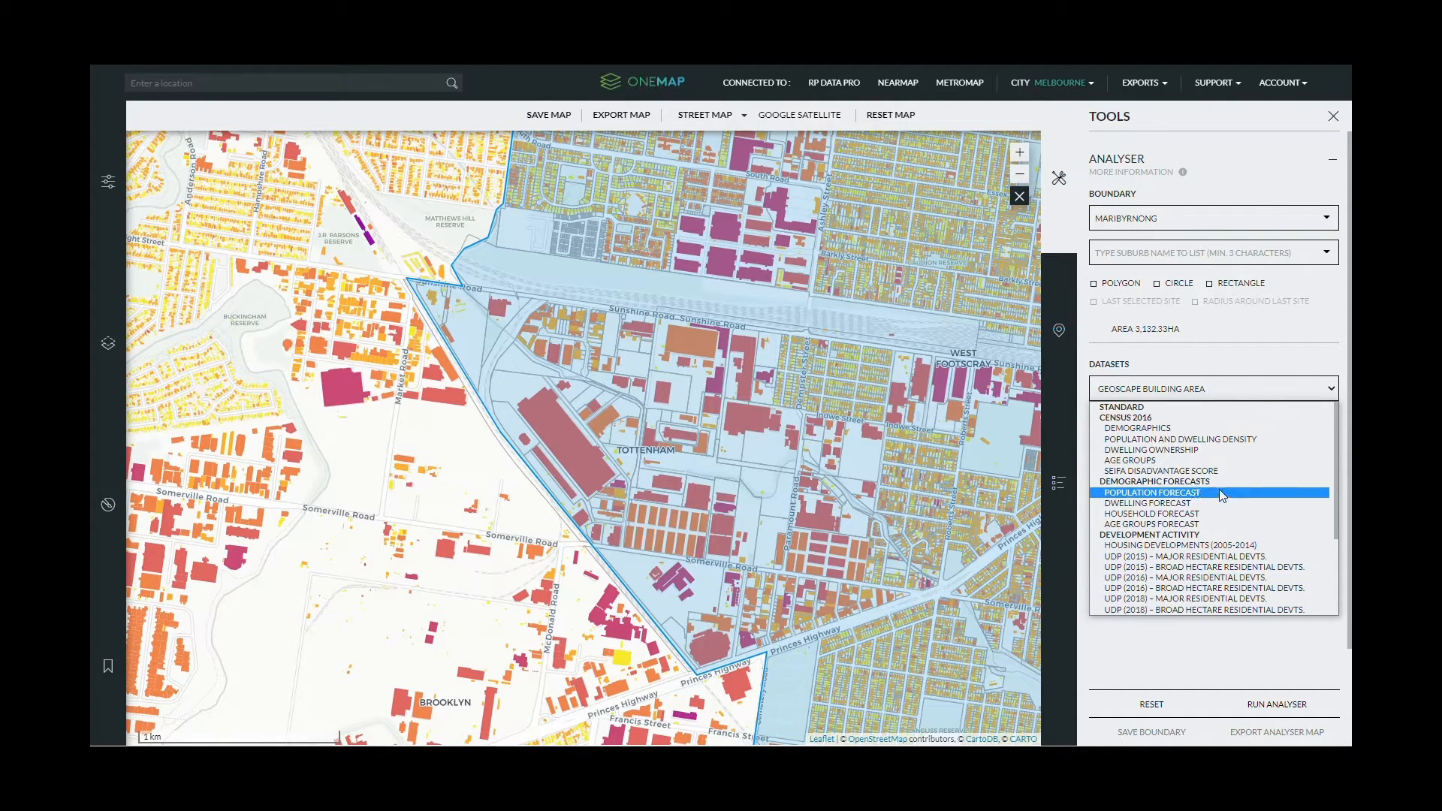
{"action": "left_click", "coordinate": [1177, 492]}
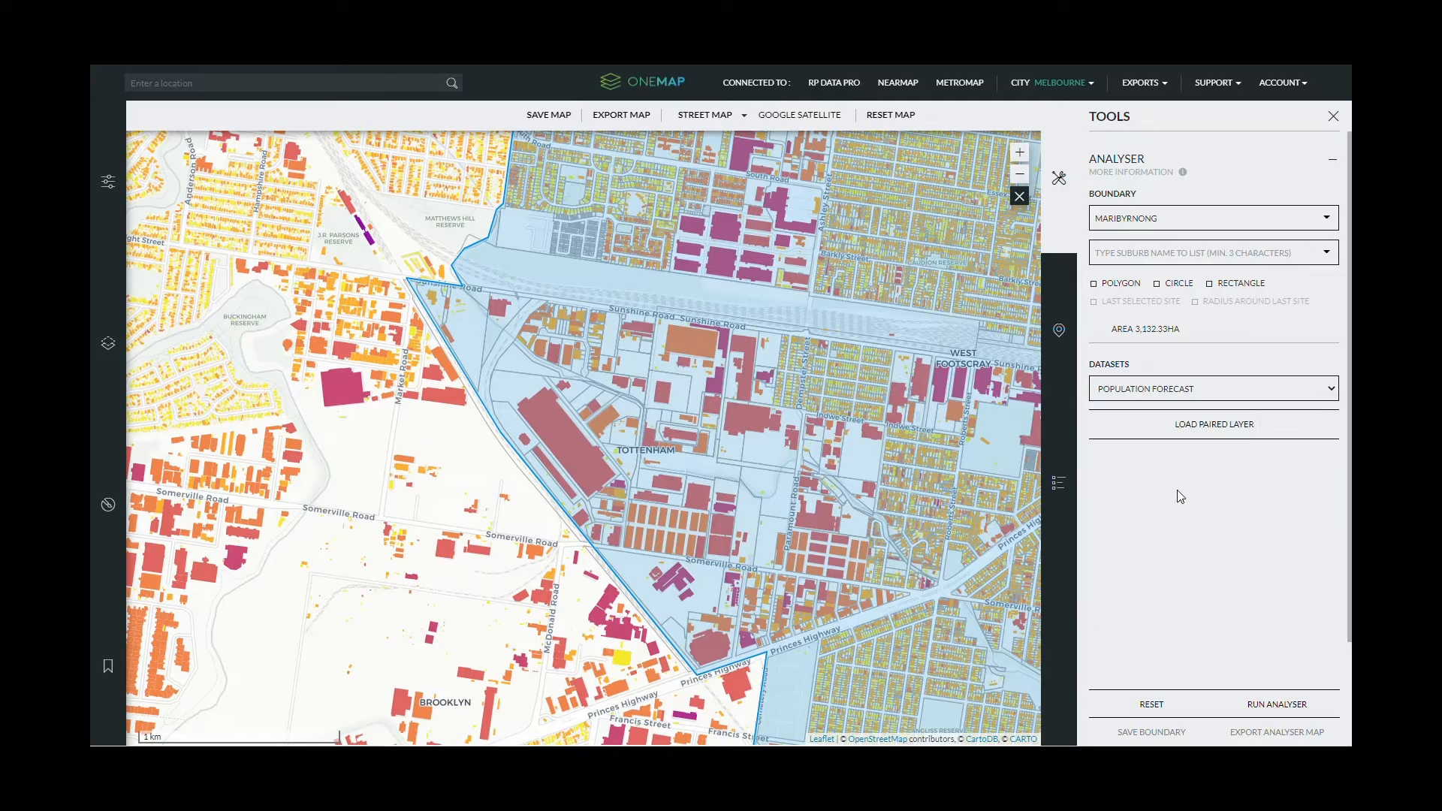
{"action": "left_click", "coordinate": [1215, 425]}
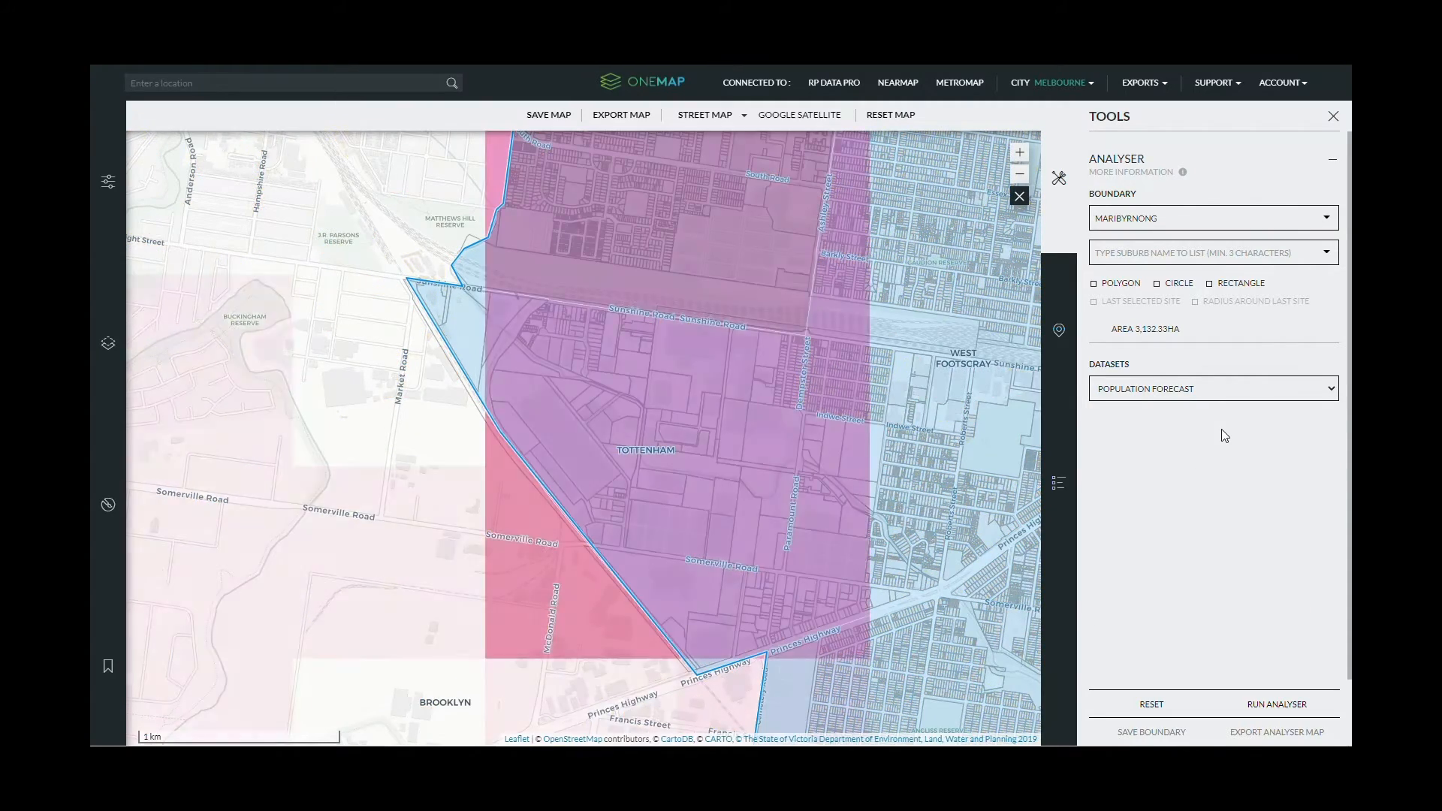
{"action": "scroll", "coordinate": [889, 409], "scroll_direction": "down", "scroll_amount": 2}
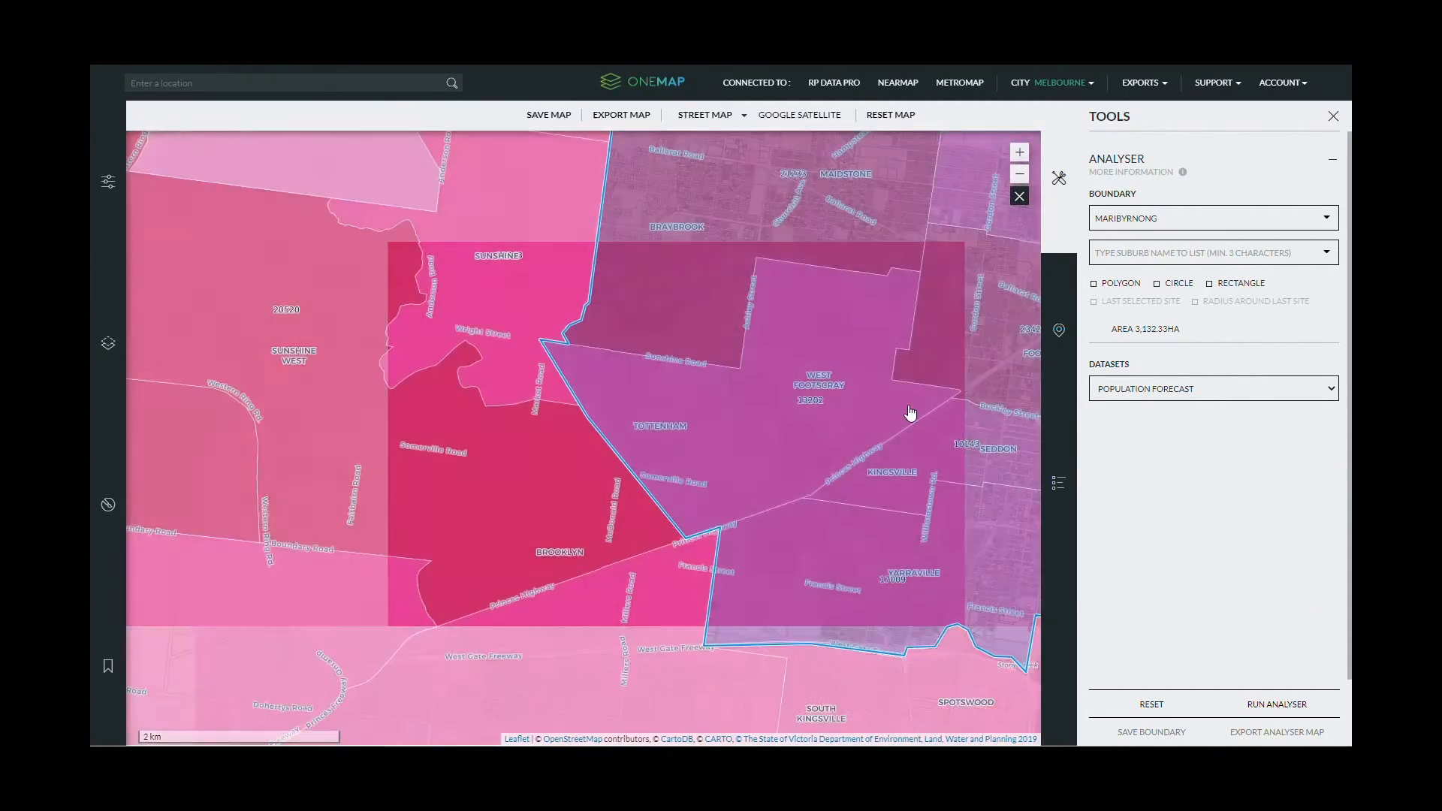
{"action": "scroll", "coordinate": [917, 414], "scroll_direction": "down", "scroll_amount": 2}
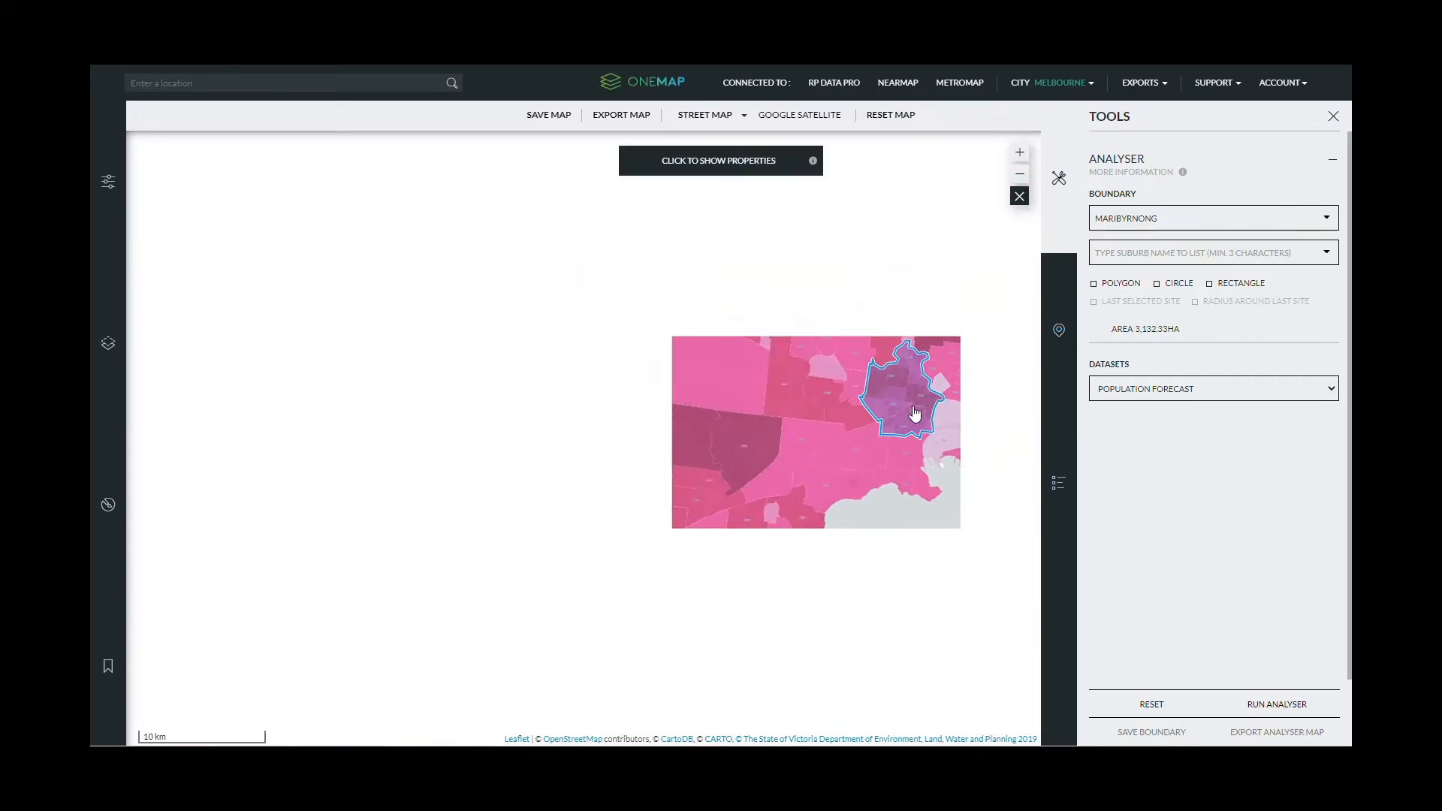
{"action": "scroll", "coordinate": [951, 415], "scroll_direction": "up", "scroll_amount": 2}
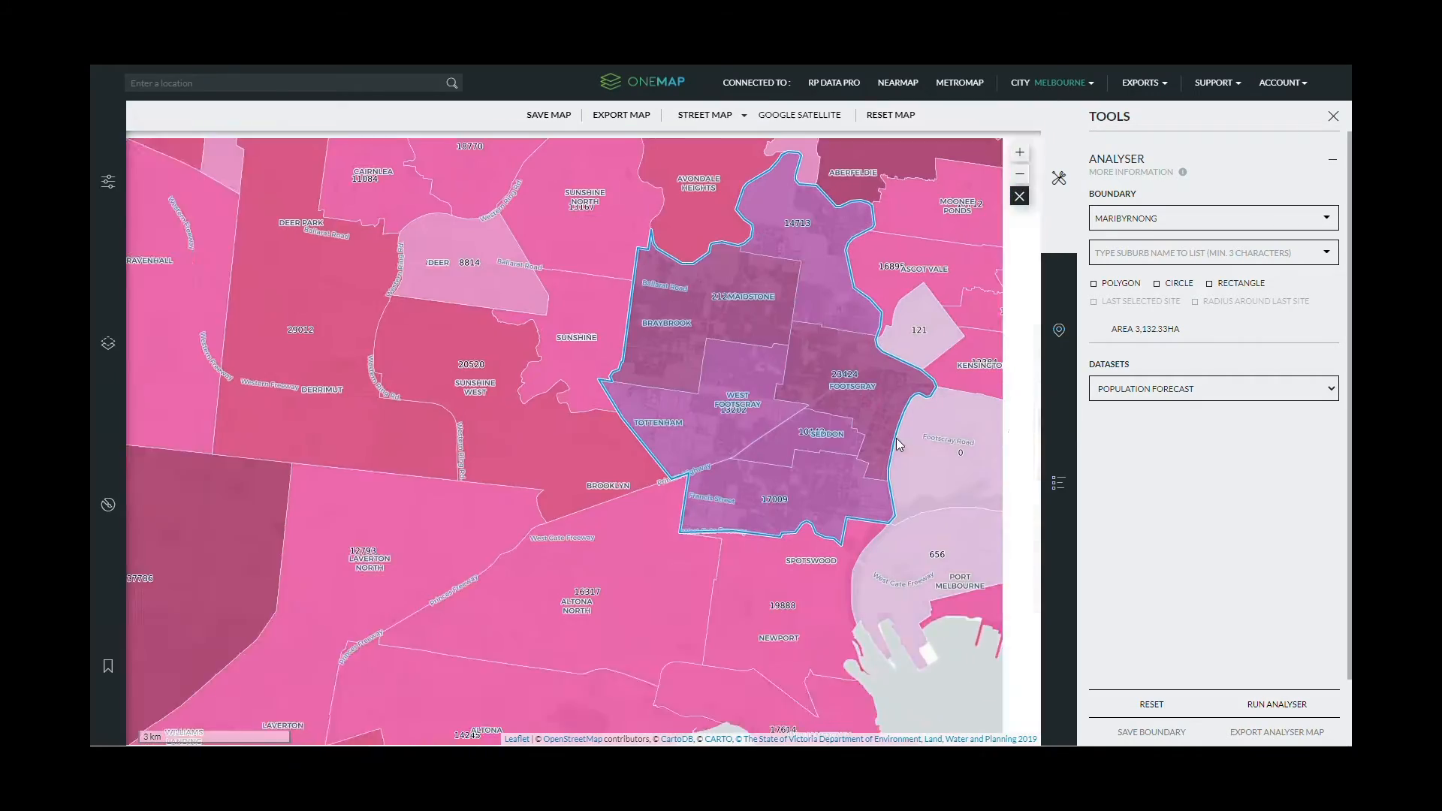
{"action": "scroll", "coordinate": [804, 470], "scroll_direction": "up", "scroll_amount": 1}
{"action": "scroll", "coordinate": [804, 472], "scroll_direction": "down", "scroll_amount": 1}
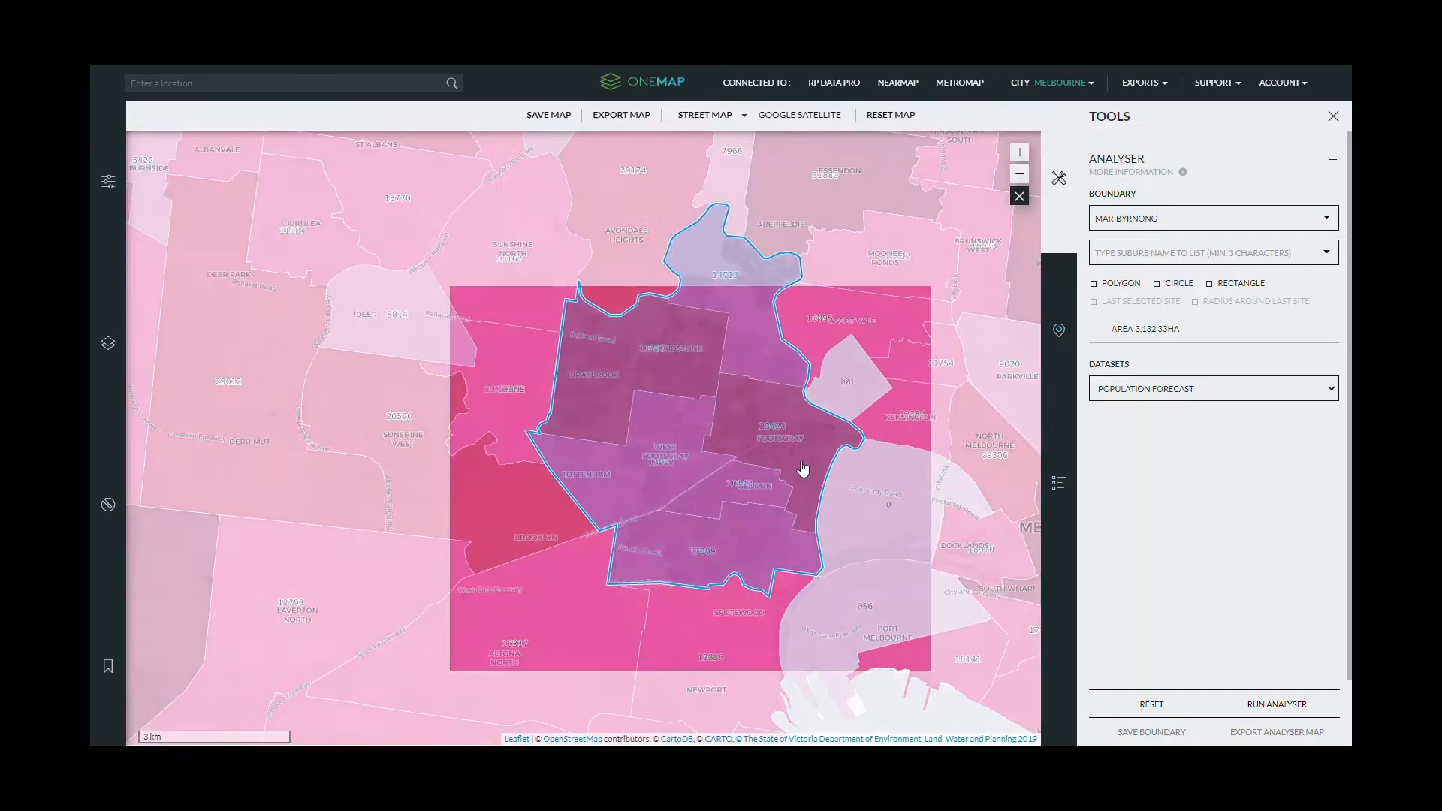
- Show the population-count legend and review its data attribution details
{"action": "left_click", "coordinate": [1061, 488]}
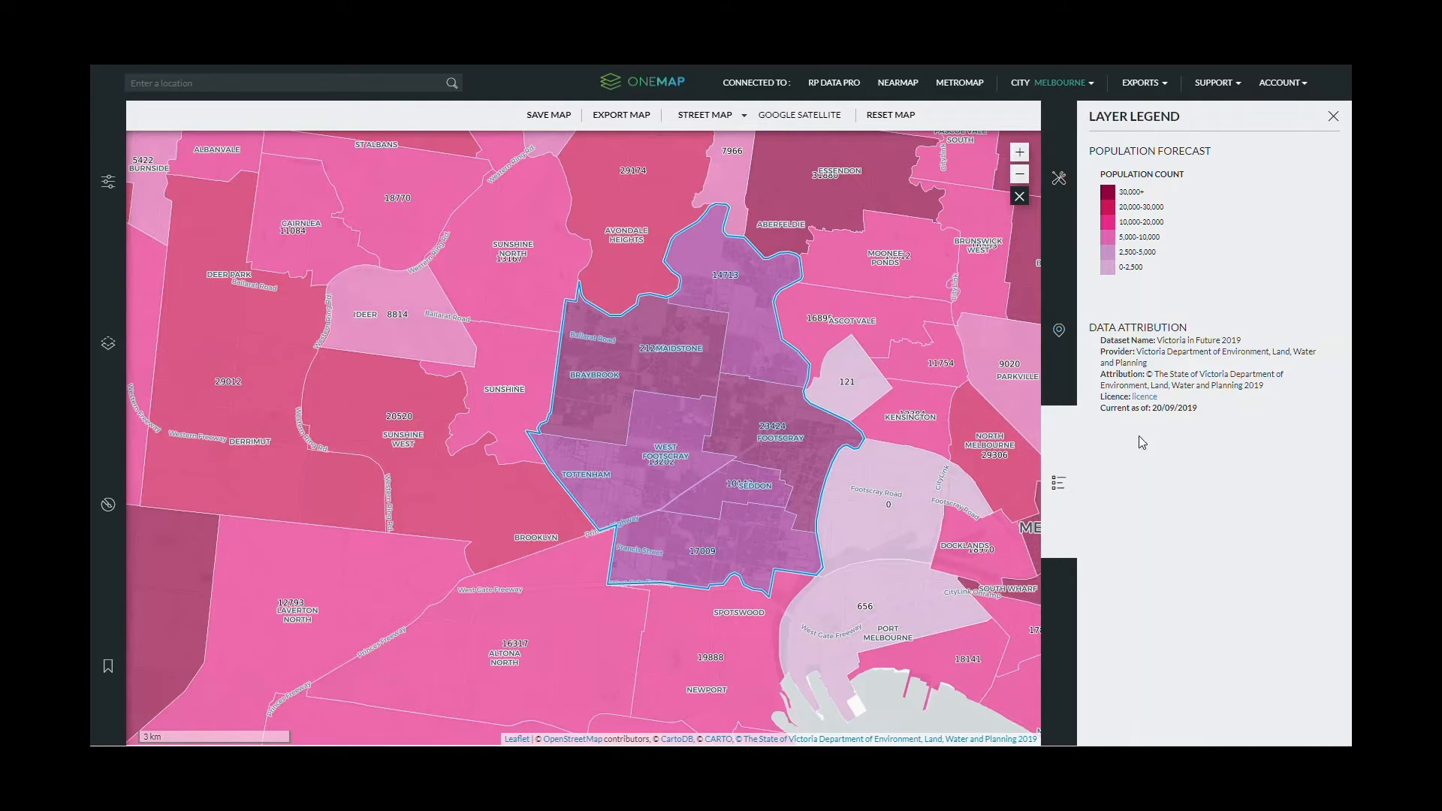
{"action": "left_click_drag", "start_coordinate": [1230, 324], "coordinate": [1313, 419]}
{"action": "left_click", "coordinate": [1317, 449]}
- Set up a map export report titled 'PDPULATION FOR', A3 landscape, legend on a second page
{"action": "left_click", "coordinate": [627, 121]}
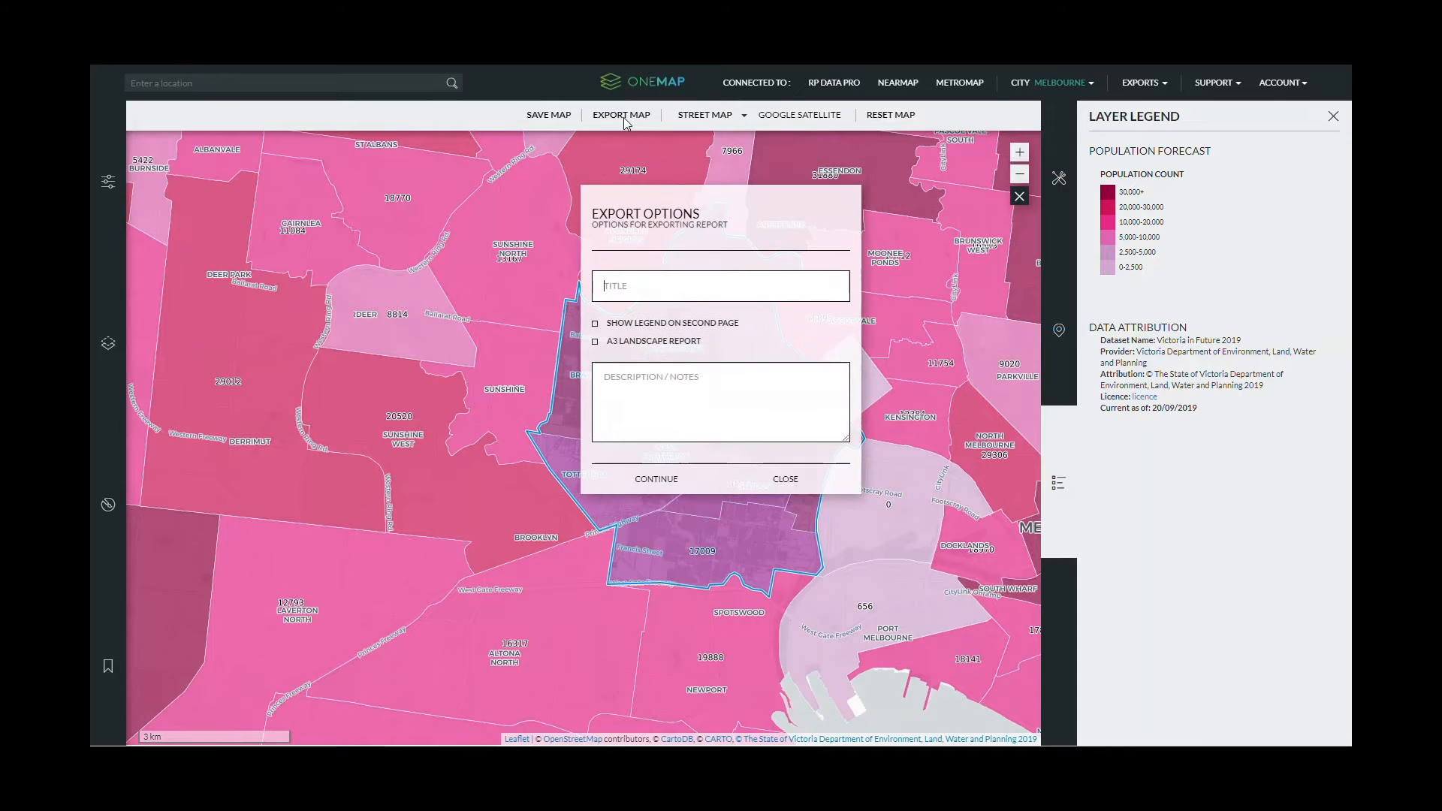
{"action": "left_click", "coordinate": [609, 288]}
{"action": "type", "text": "PDP"}
{"action": "type", "text": "ULATION FORECAST"}
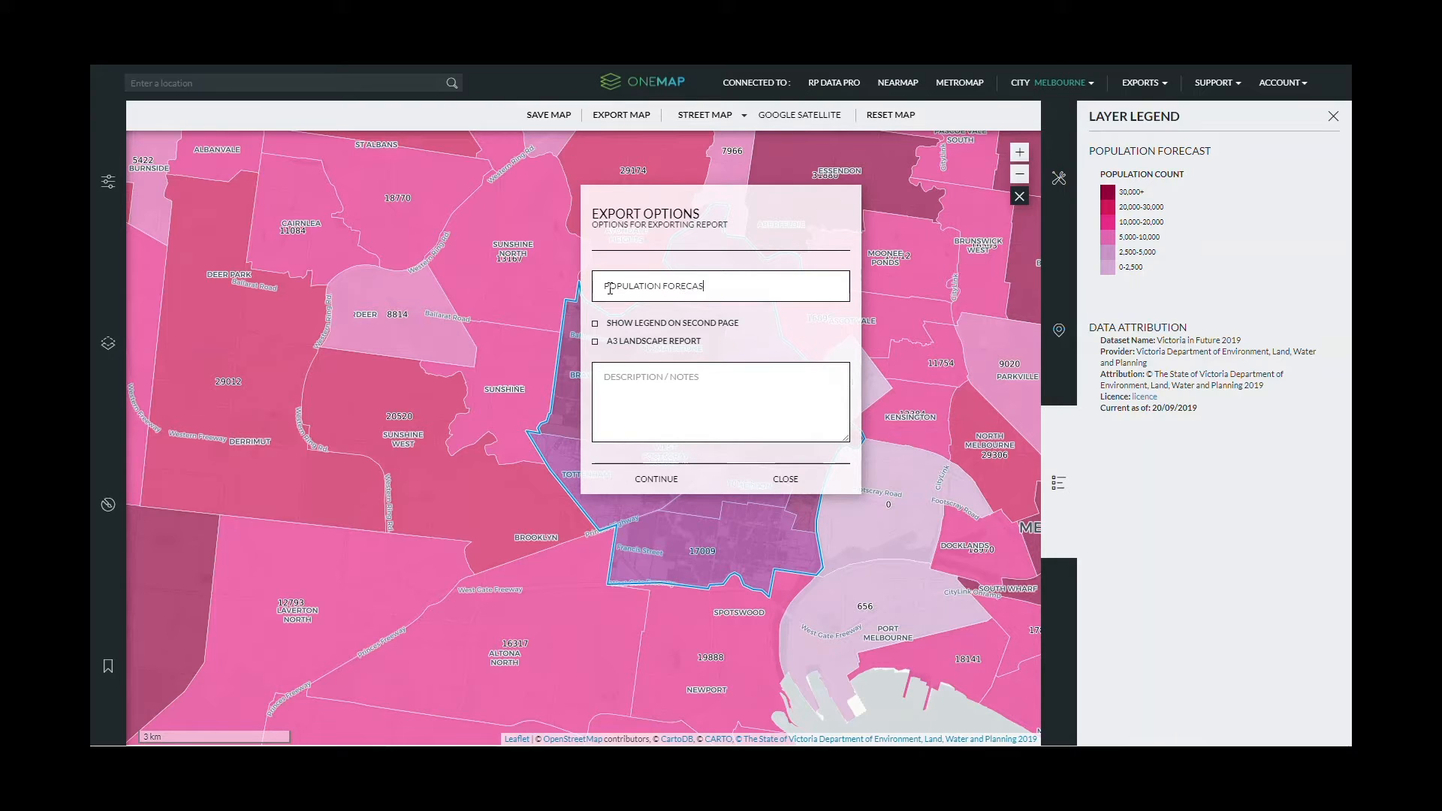
{"action": "left_click", "coordinate": [596, 343]}
{"action": "left_click", "coordinate": [595, 324]}
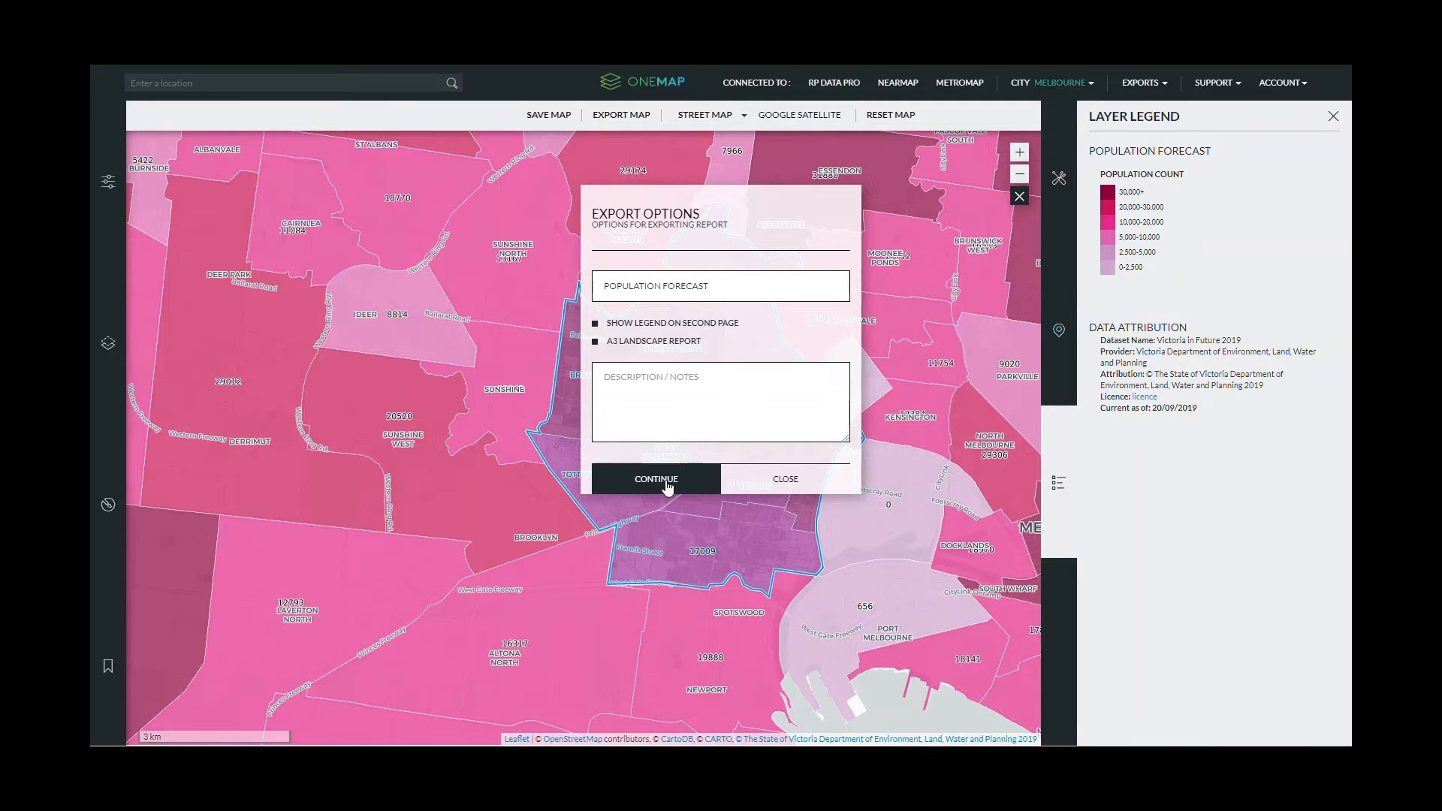
{"action": "left_click", "coordinate": [667, 488]}
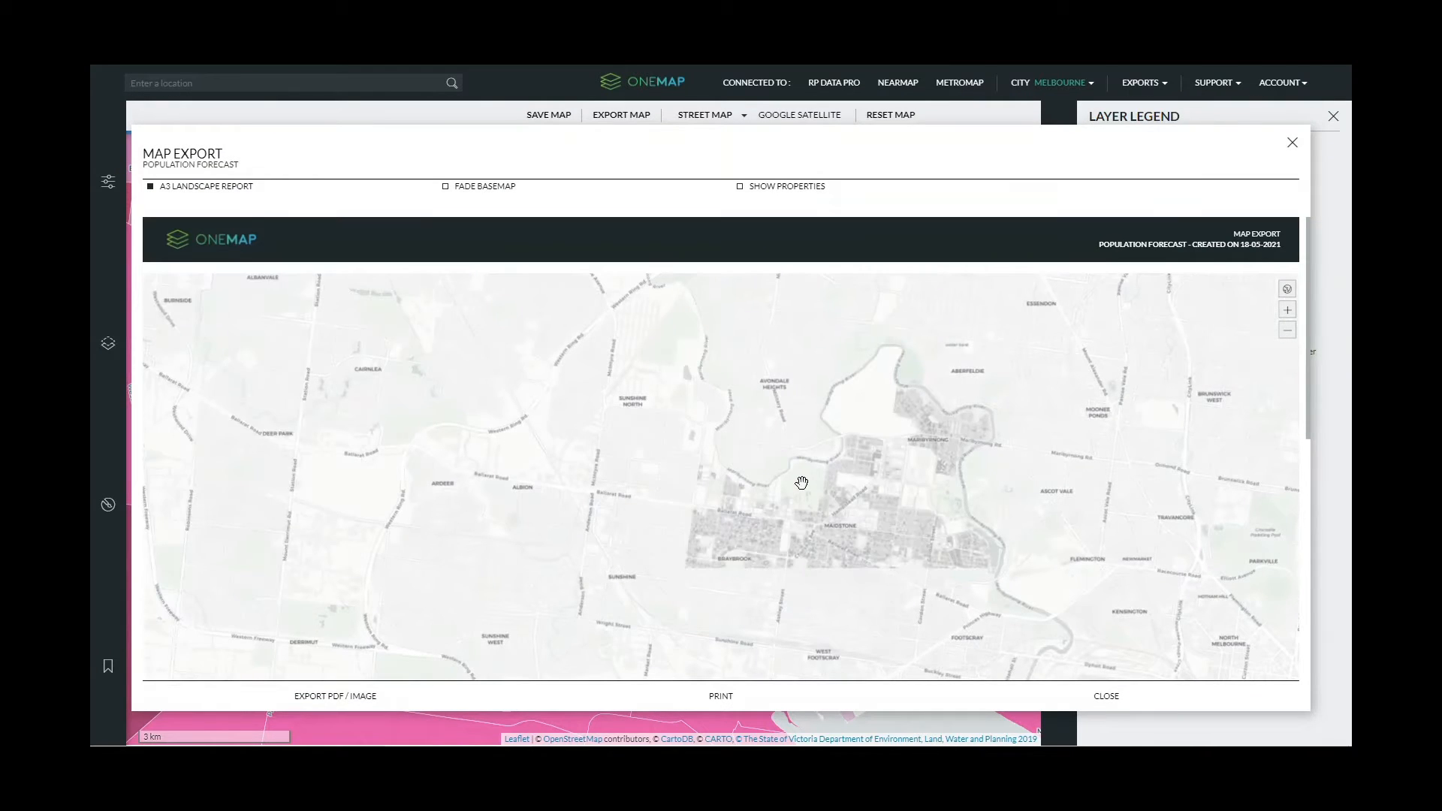
- Review the Map Export preview, then close it to return to the map
{"action": "scroll", "coordinate": [802, 483], "scroll_direction": "down", "scroll_amount": 4}
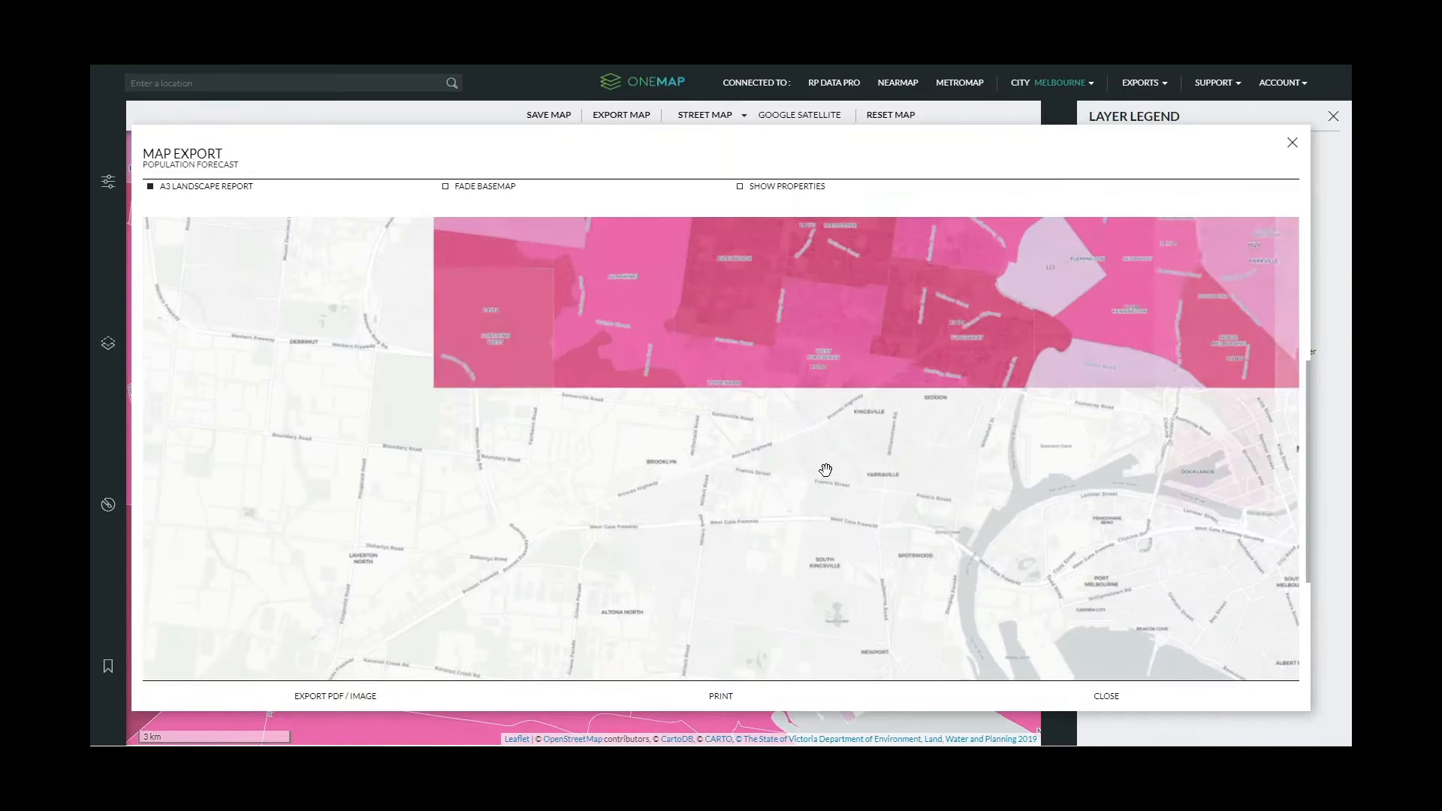
{"action": "scroll", "coordinate": [825, 470], "scroll_direction": "up", "scroll_amount": 4}
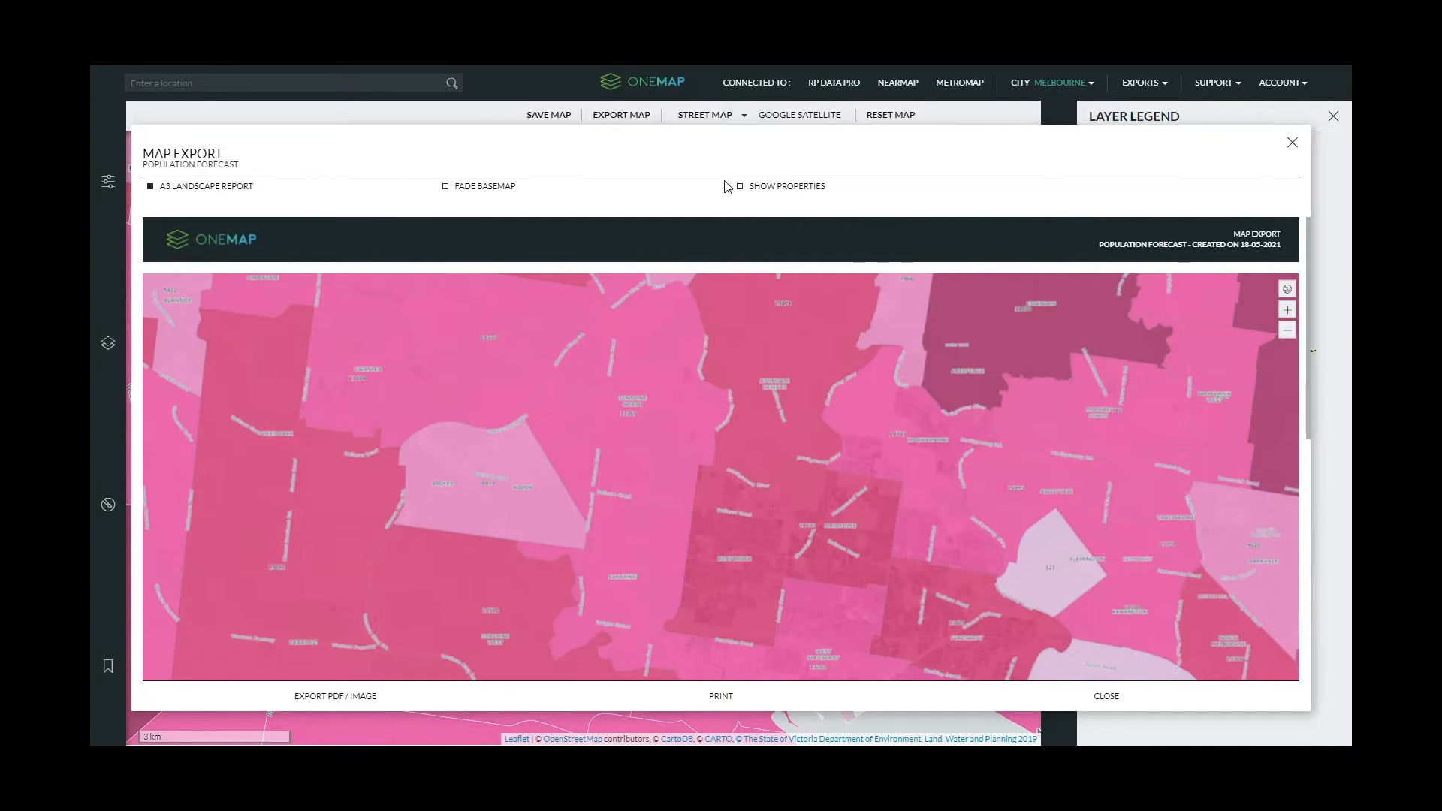
{"action": "scroll", "coordinate": [509, 254], "scroll_direction": "down", "scroll_amount": 4}
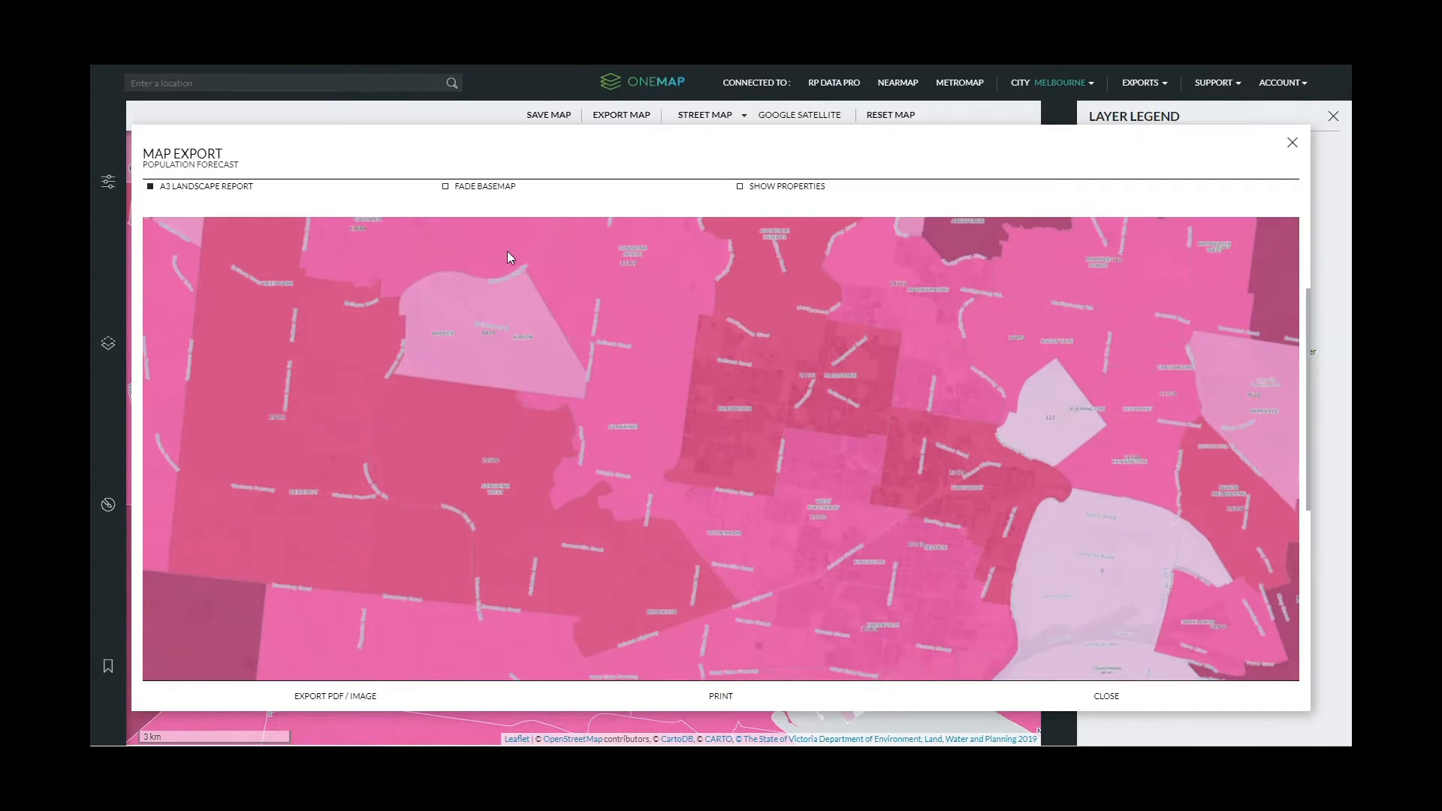
{"action": "scroll", "coordinate": [518, 249], "scroll_direction": "down", "scroll_amount": 1}
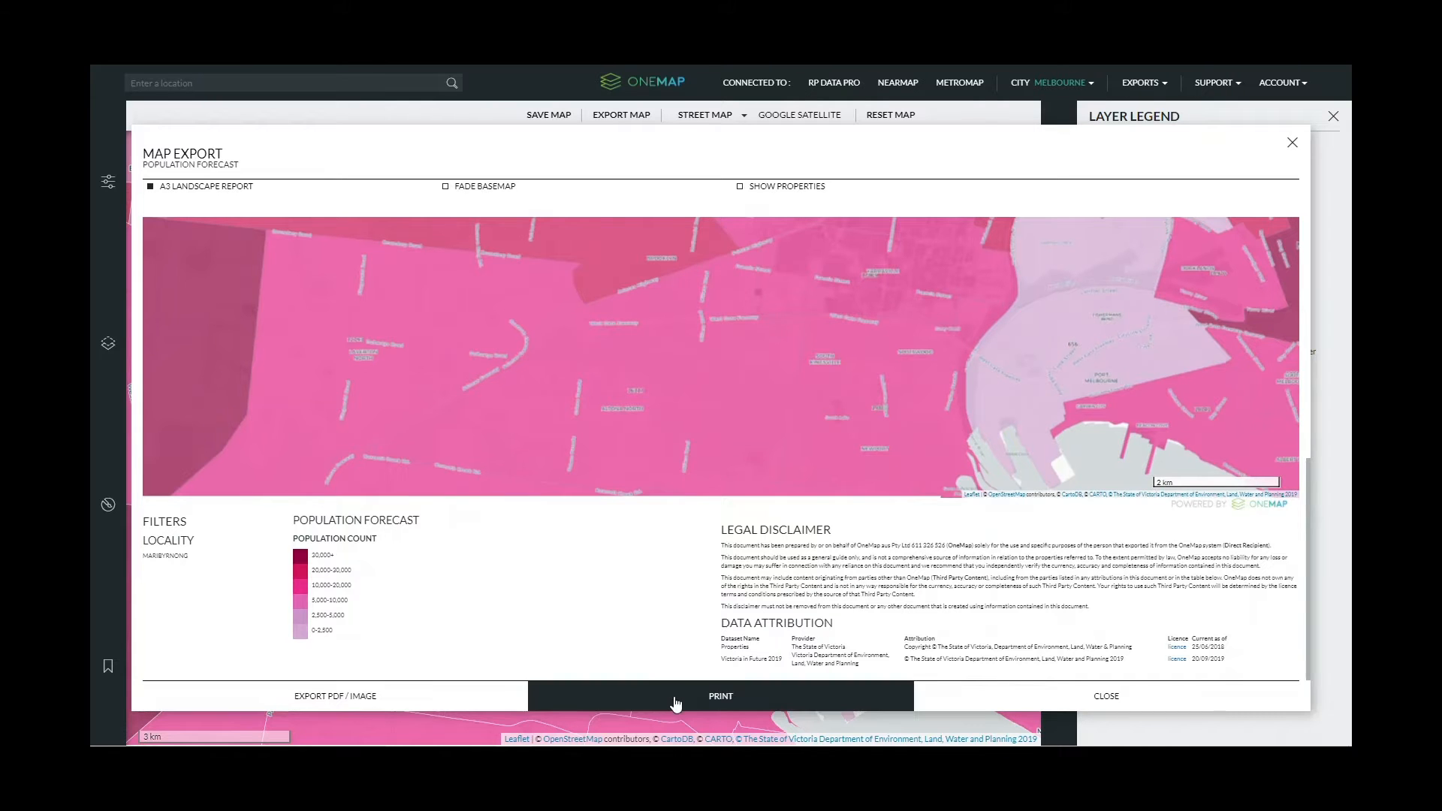
{"action": "left_click", "coordinate": [1106, 696]}
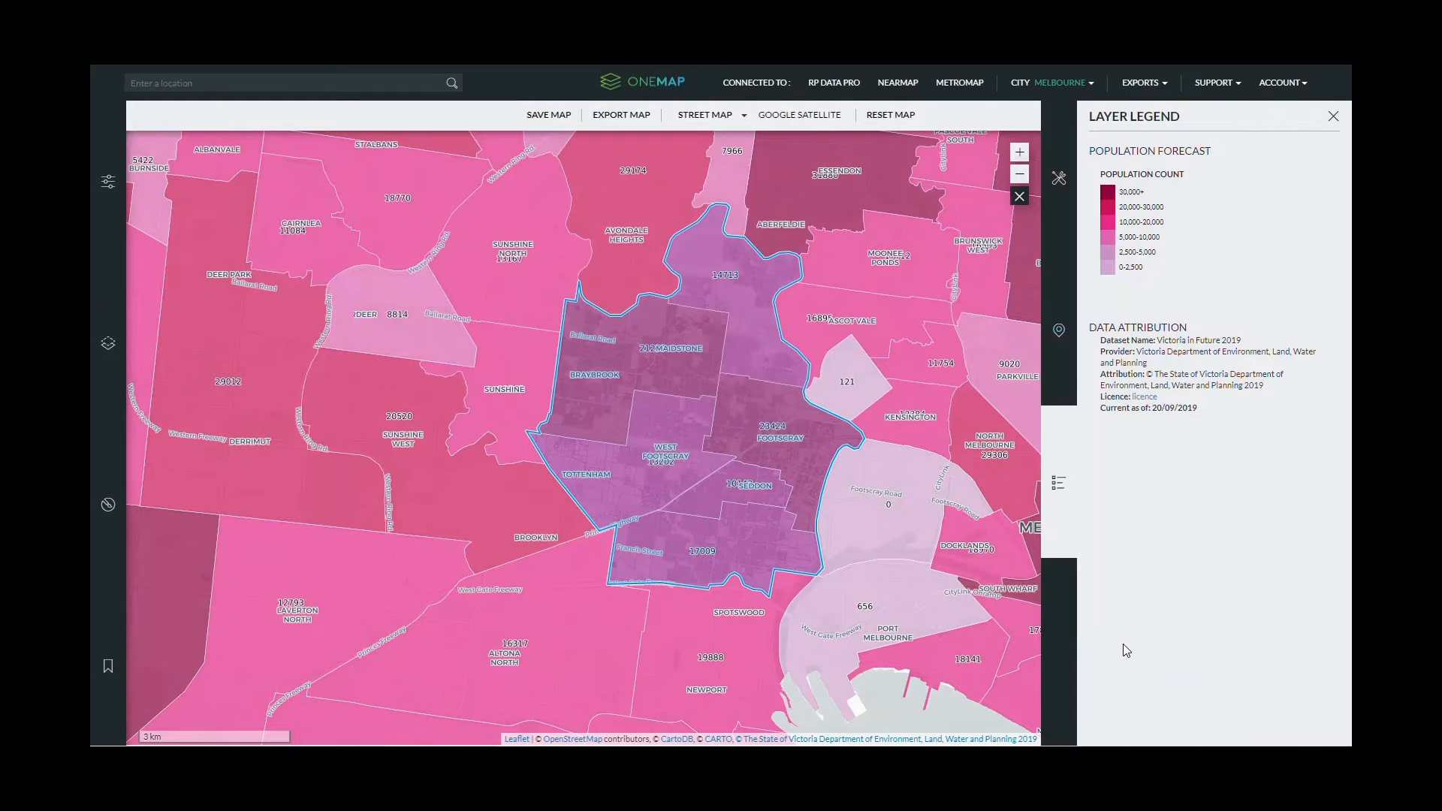
- Close the legend, remove the Population Forecast layer via Property Styles, and show the Map Layers list
{"action": "left_click", "coordinate": [1333, 117]}
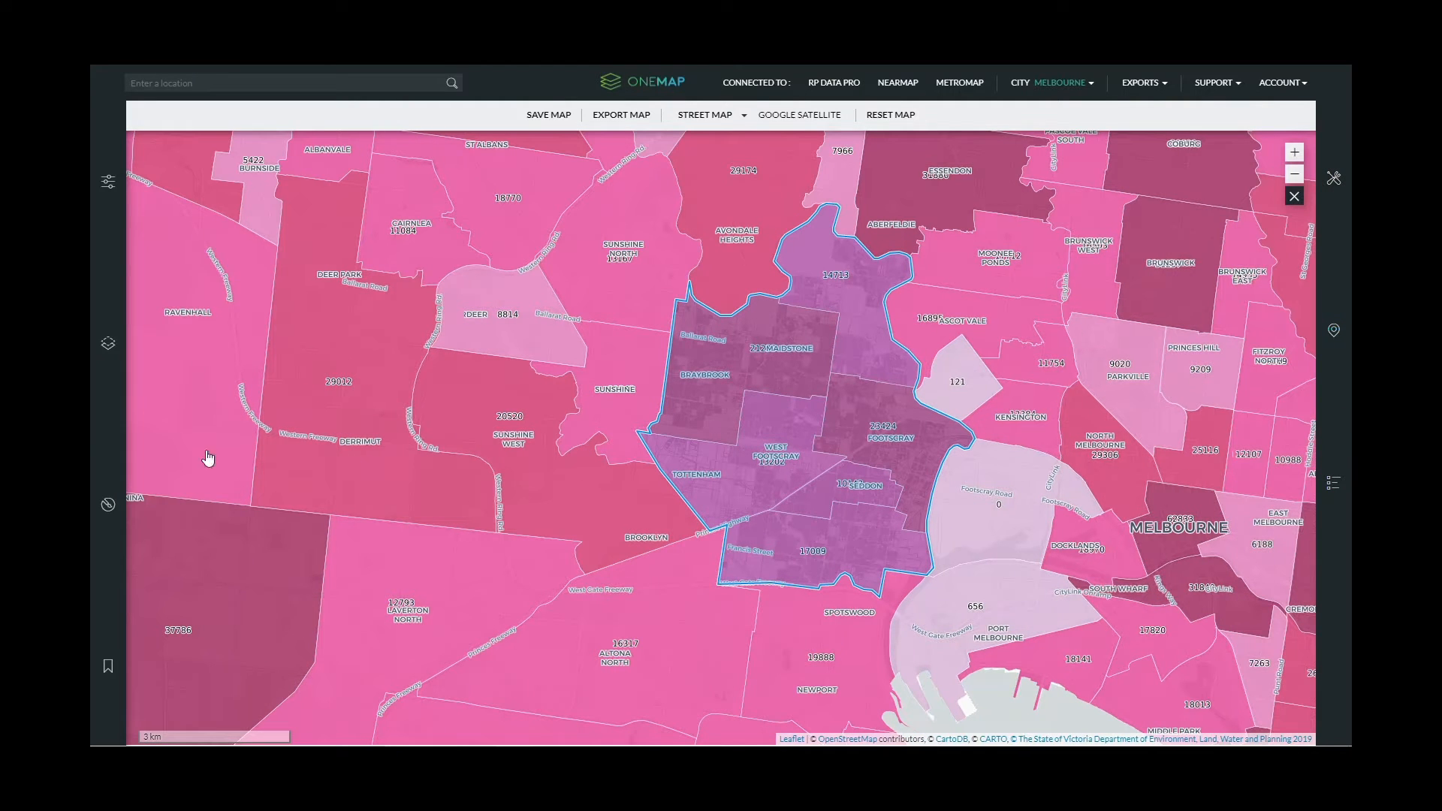
{"action": "left_click", "coordinate": [123, 555]}
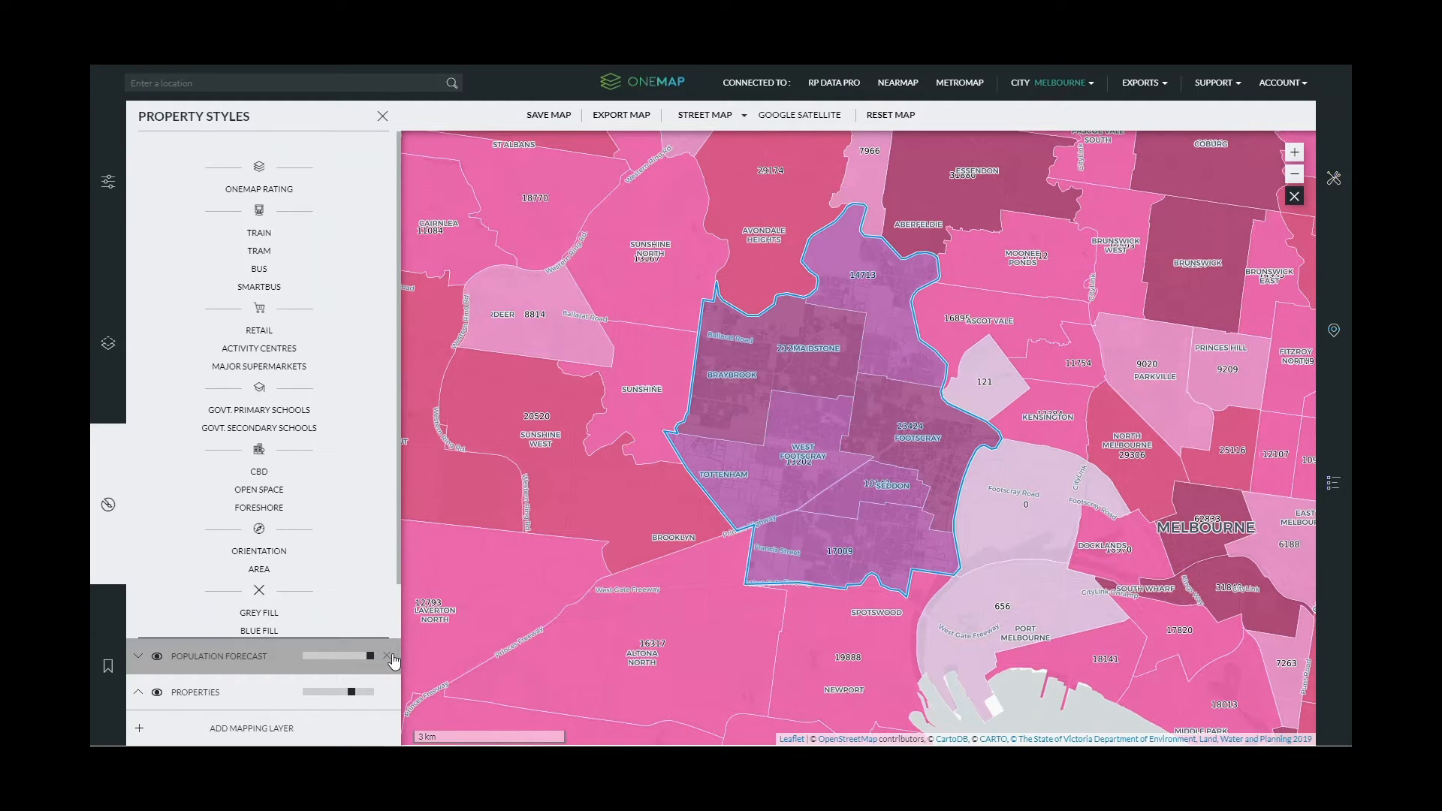
{"action": "left_click", "coordinate": [387, 658]}
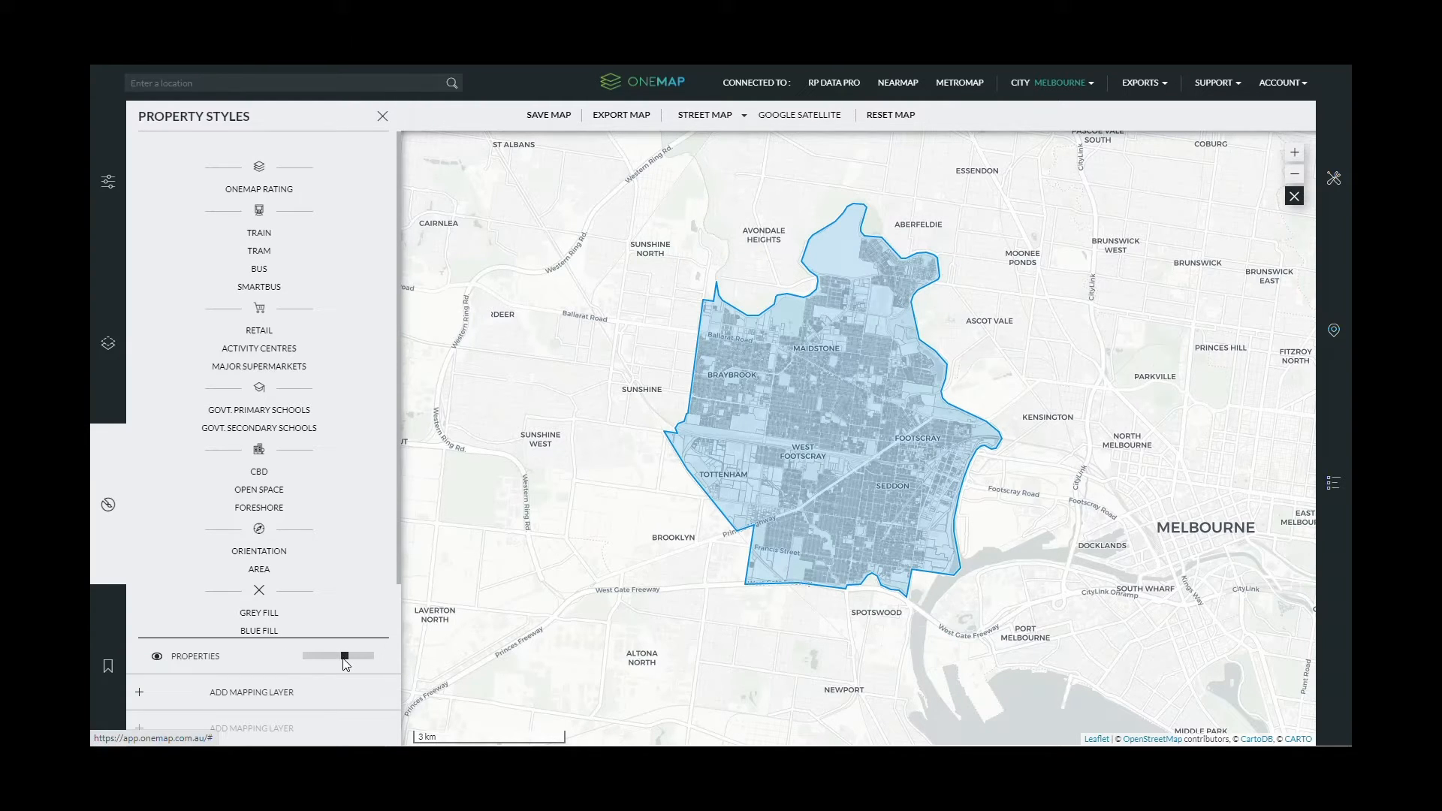
{"action": "left_click", "coordinate": [108, 344]}
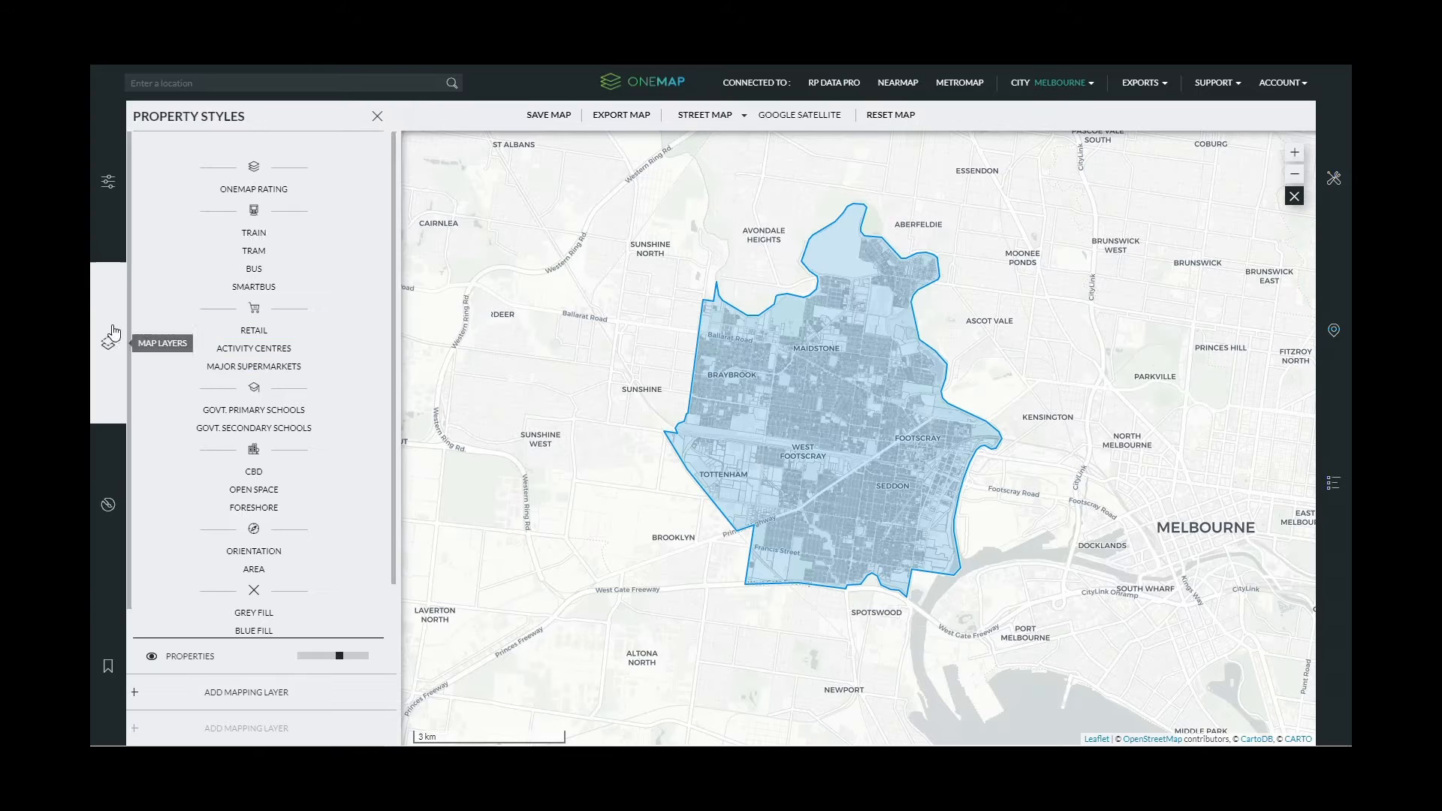
{"action": "scroll", "coordinate": [209, 360], "scroll_direction": "down", "scroll_amount": 1}
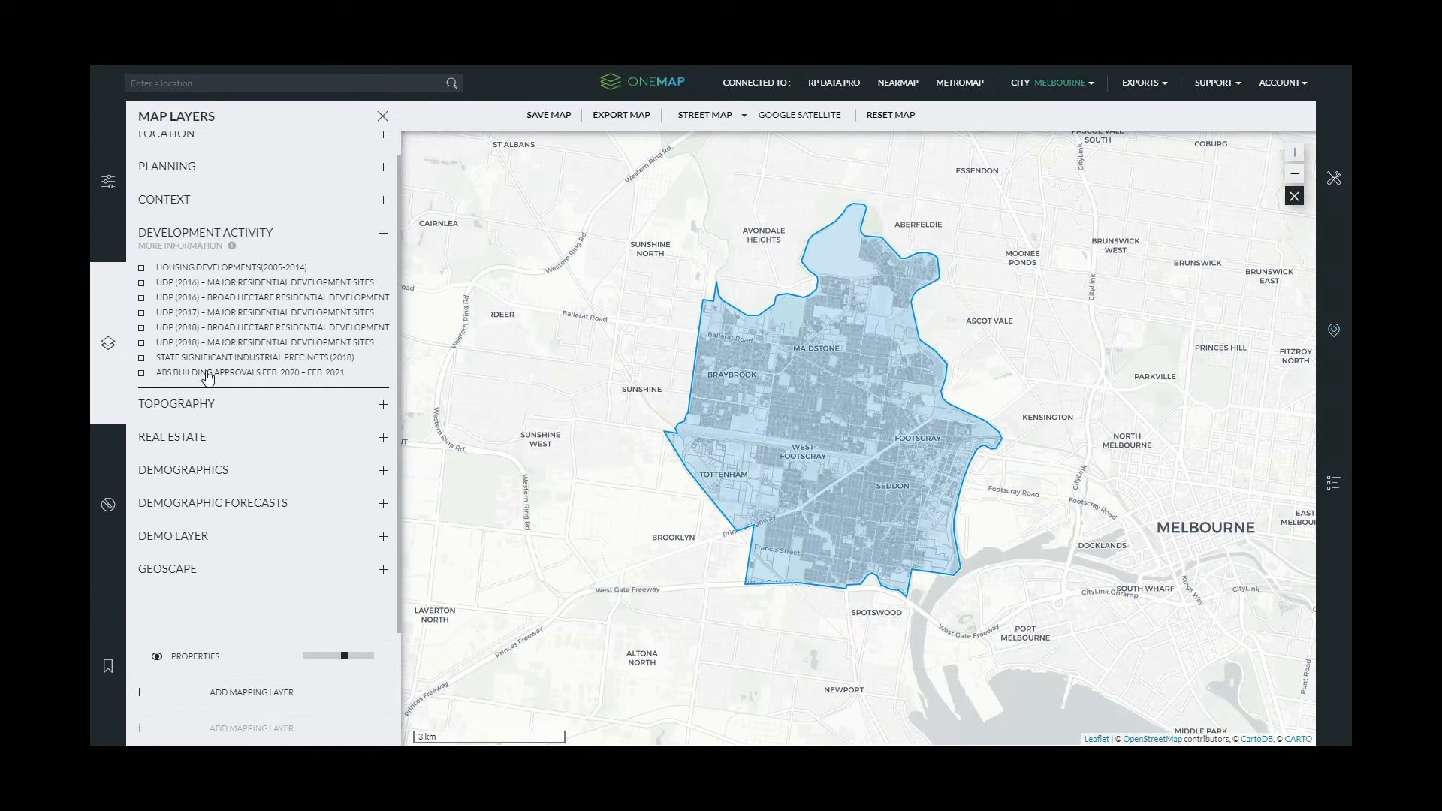
- Expand Topography, try Contours on and off, and turn on the Elevation layer
{"action": "left_click", "coordinate": [197, 234]}
{"action": "left_click", "coordinate": [186, 295]}
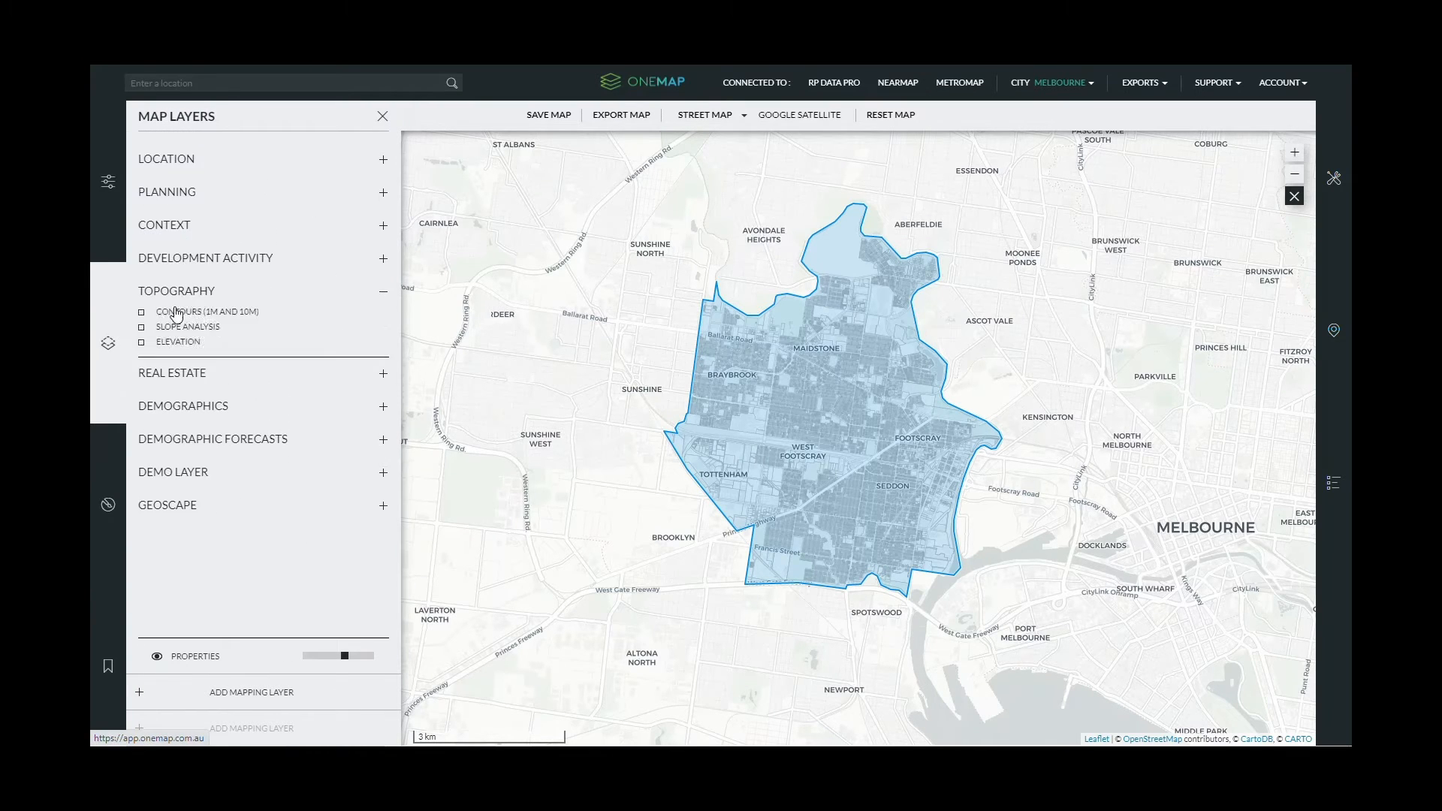
{"action": "left_click", "coordinate": [141, 313]}
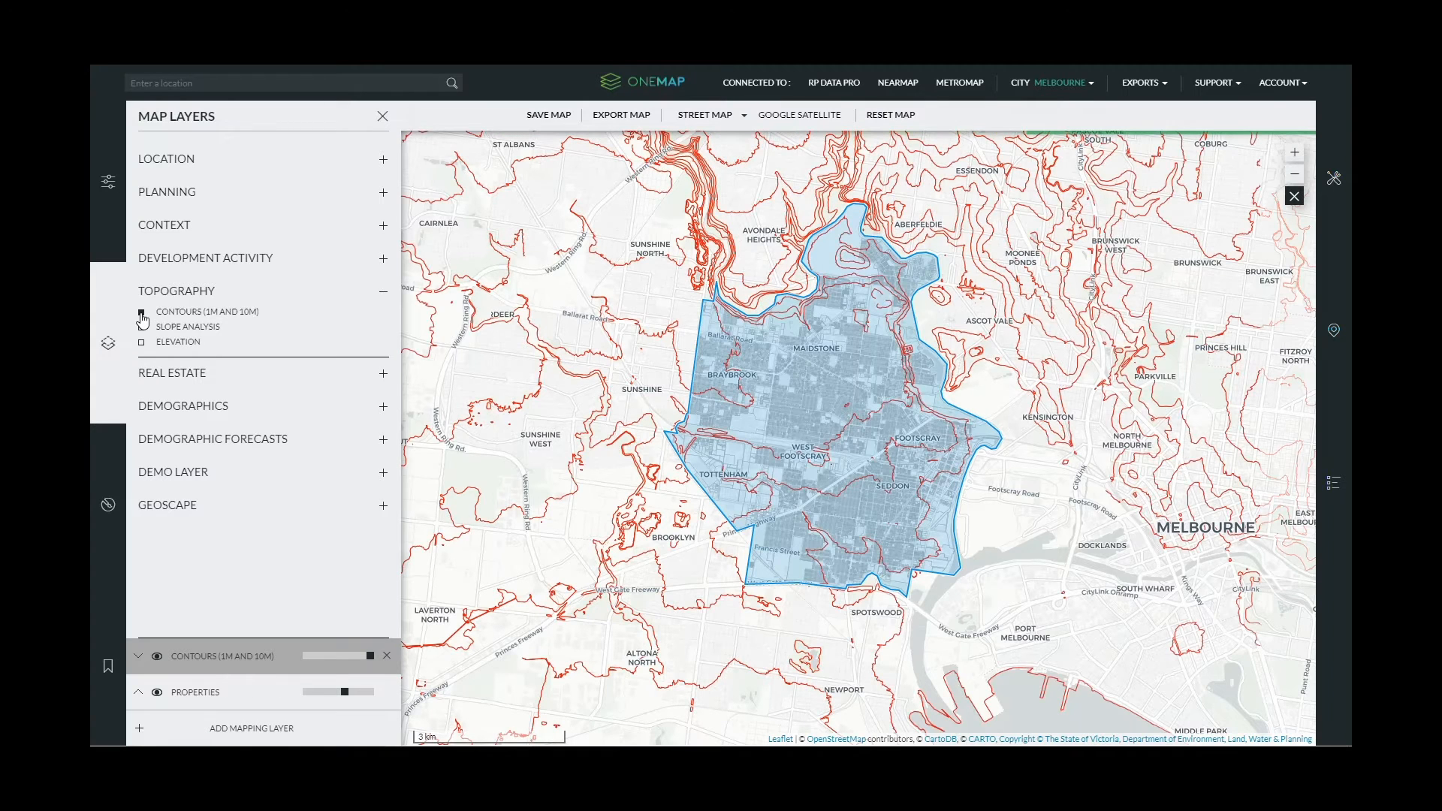
{"action": "left_click", "coordinate": [141, 314]}
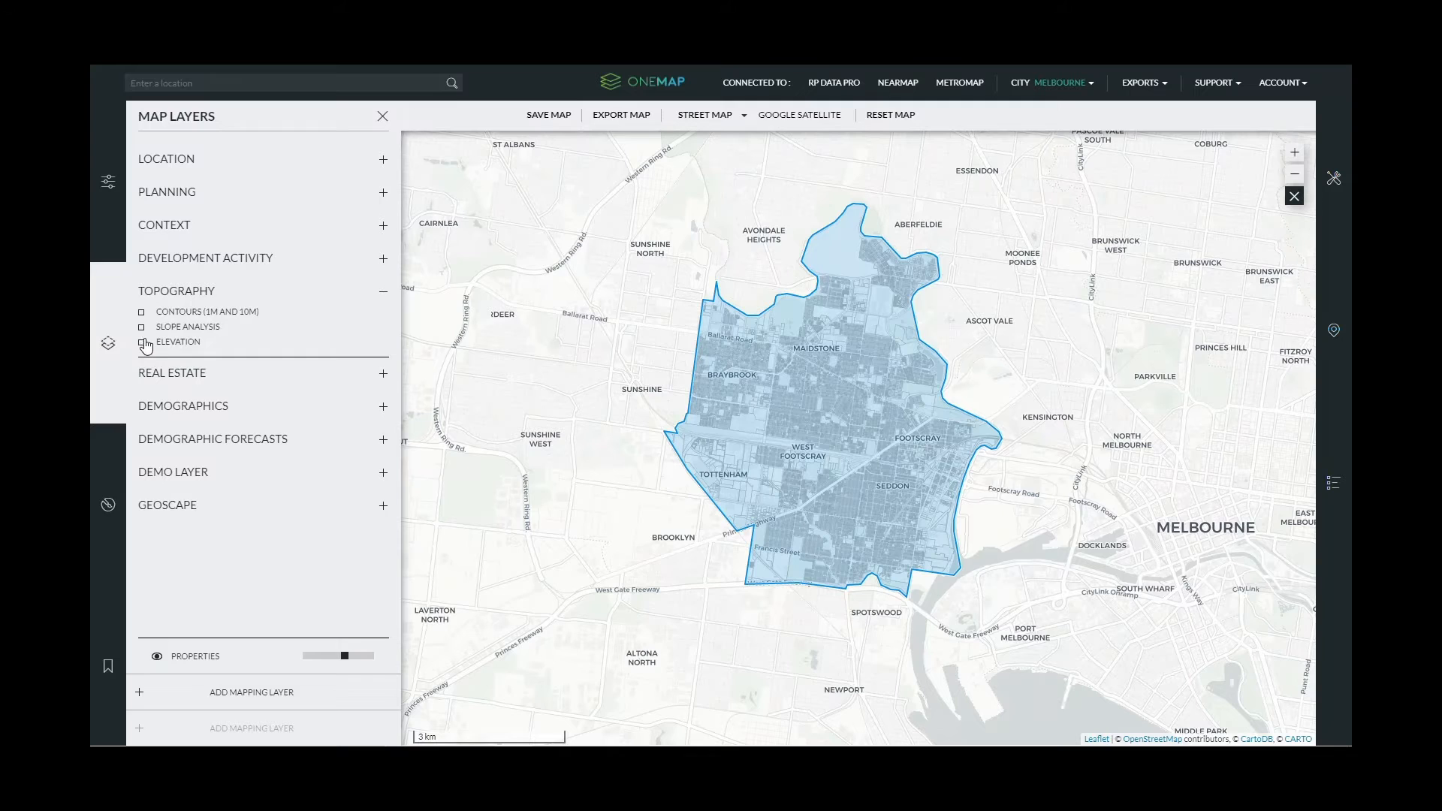
{"action": "left_click", "coordinate": [142, 342]}
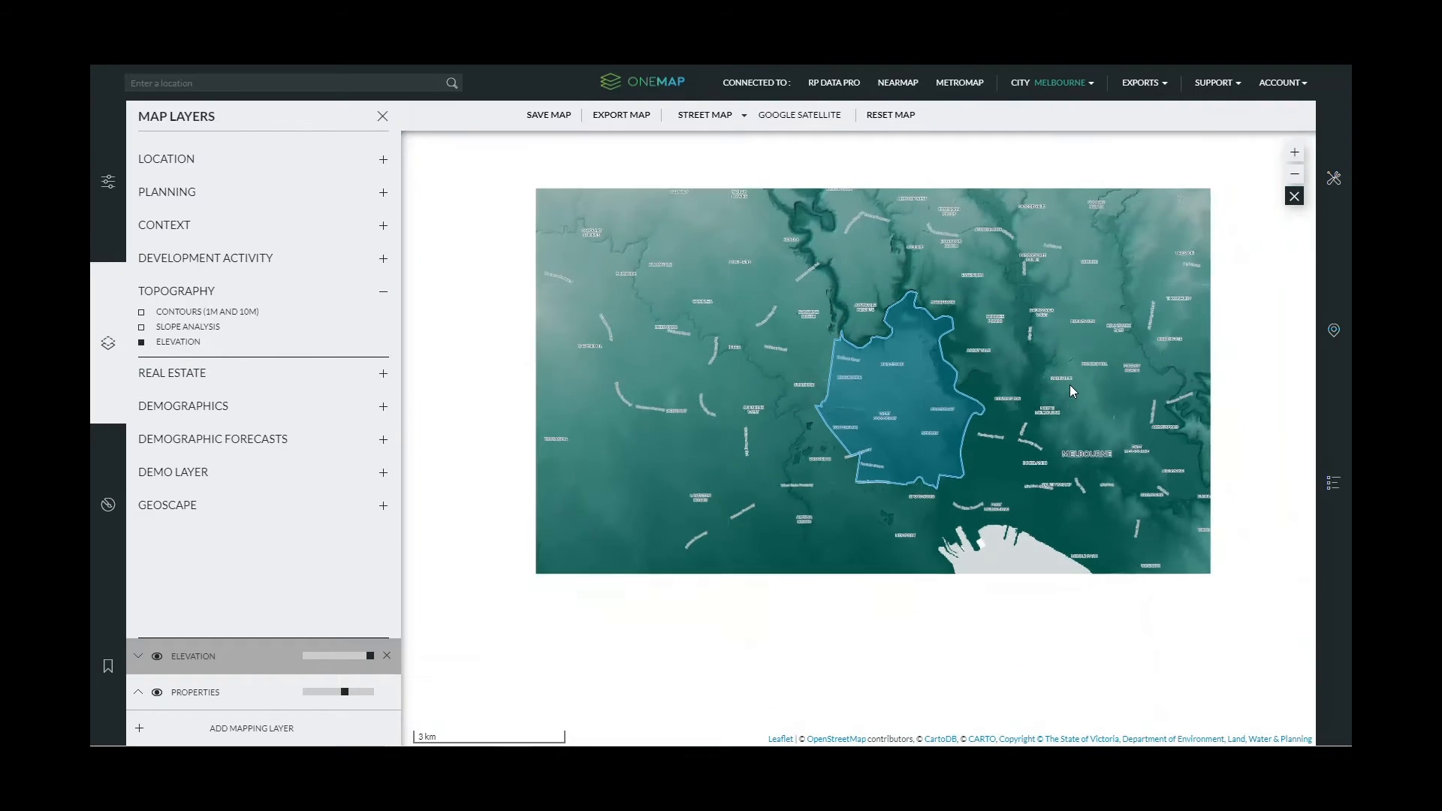
- Pan across the terrain shading and recentre the slope view on Maribyrnong's streets
{"action": "left_click_drag", "start_coordinate": [1070, 384], "coordinate": [862, 327]}
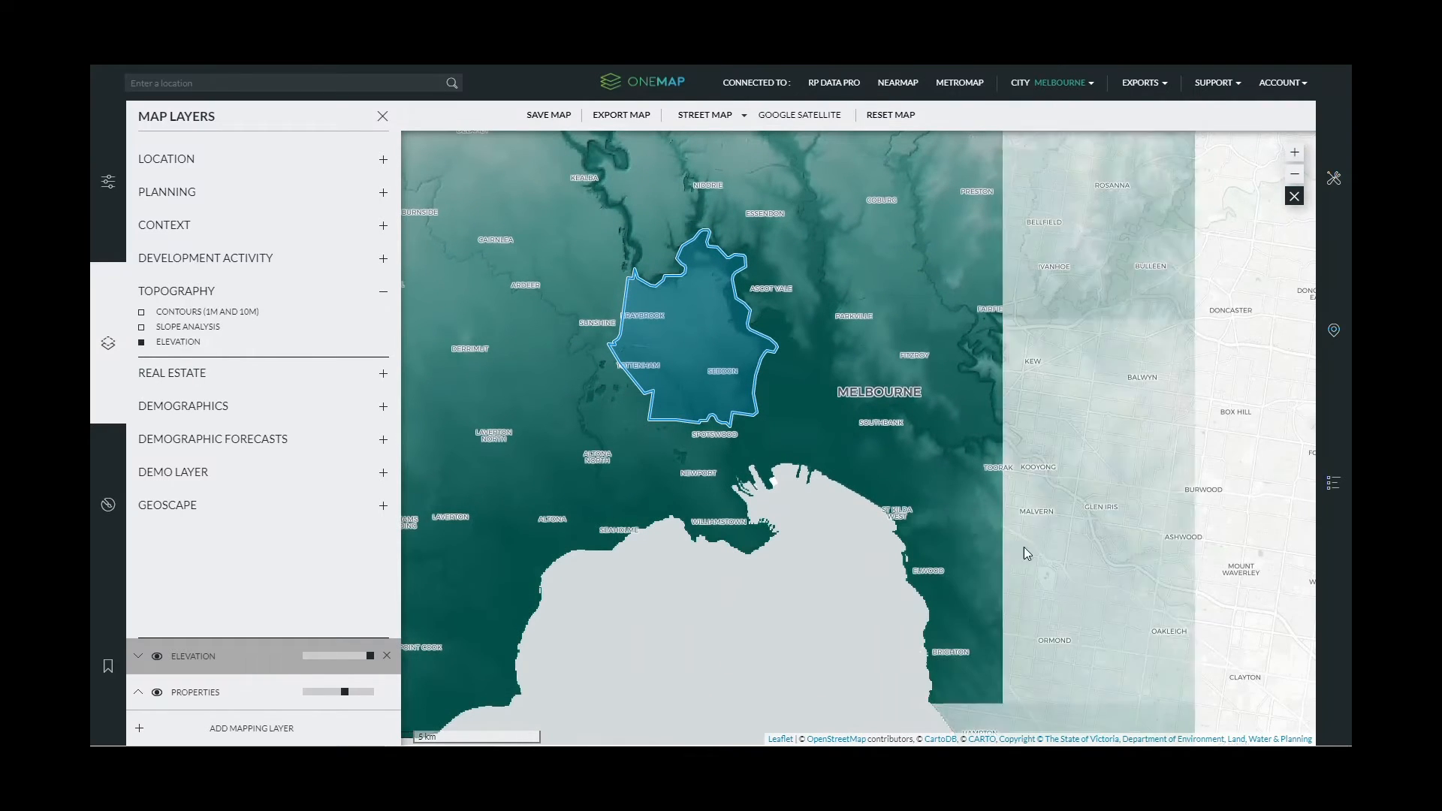
{"action": "left_click_drag", "start_coordinate": [1123, 377], "coordinate": [943, 335]}
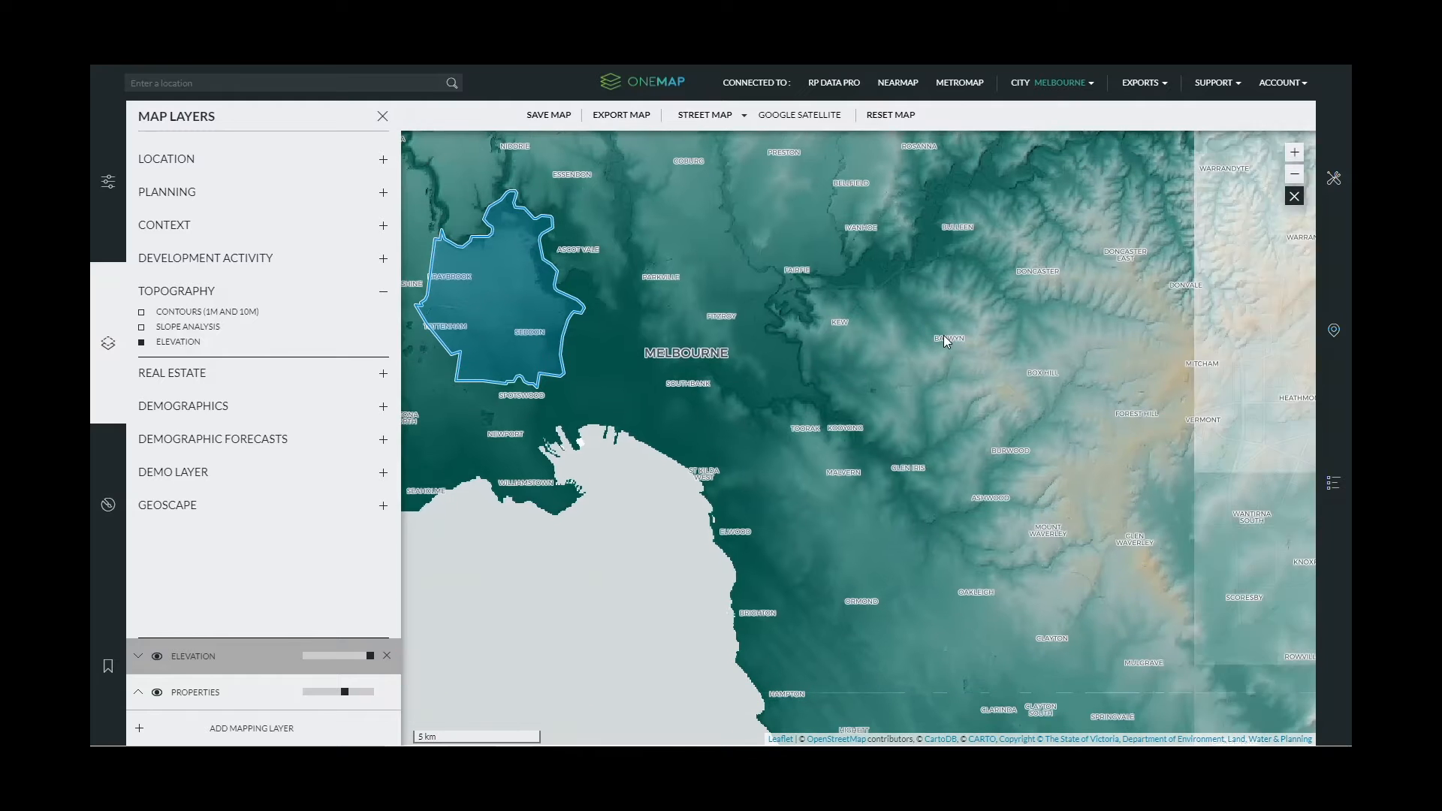
{"action": "scroll", "coordinate": [943, 335], "scroll_direction": "down", "scroll_amount": 1}
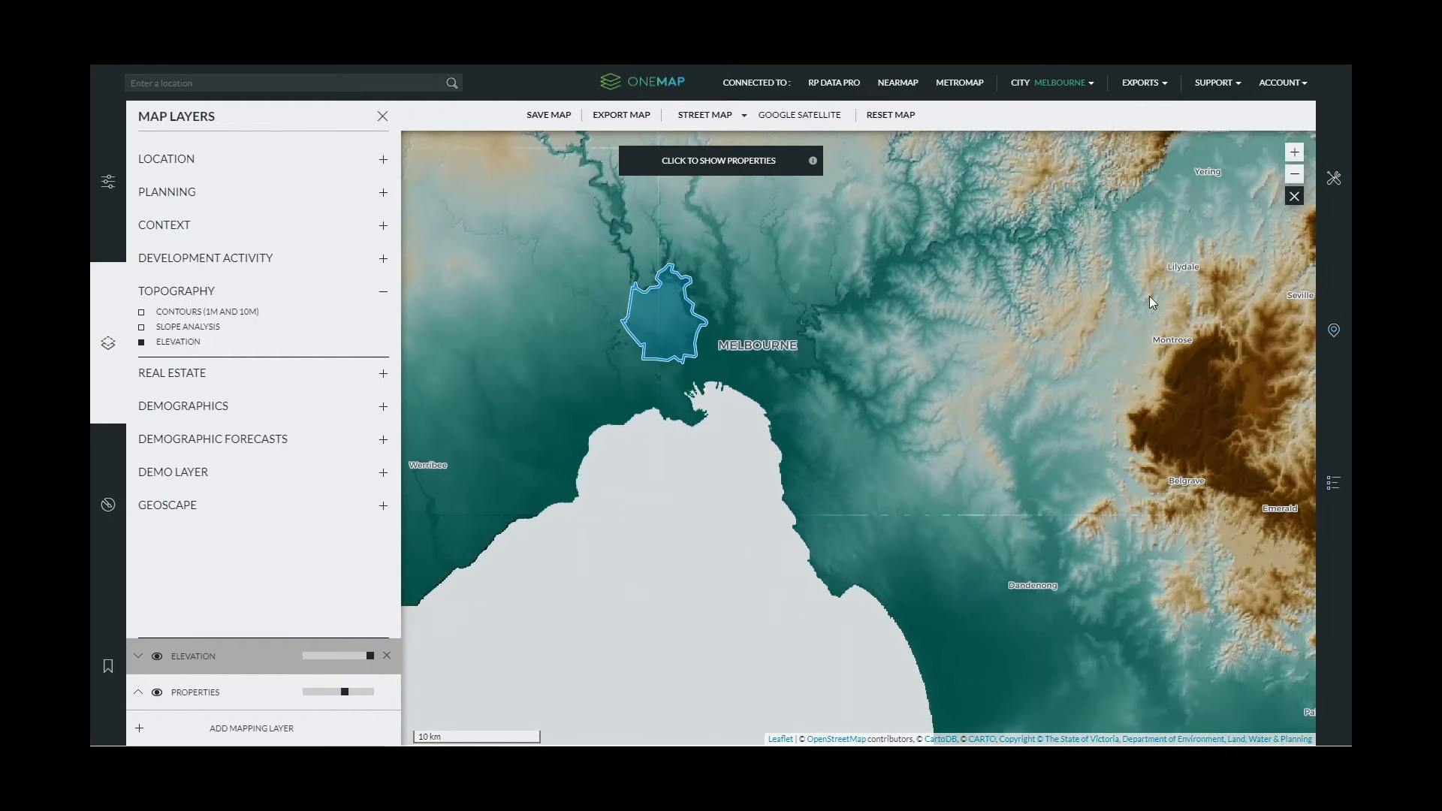
{"action": "left_click_drag", "start_coordinate": [1134, 488], "coordinate": [984, 476]}
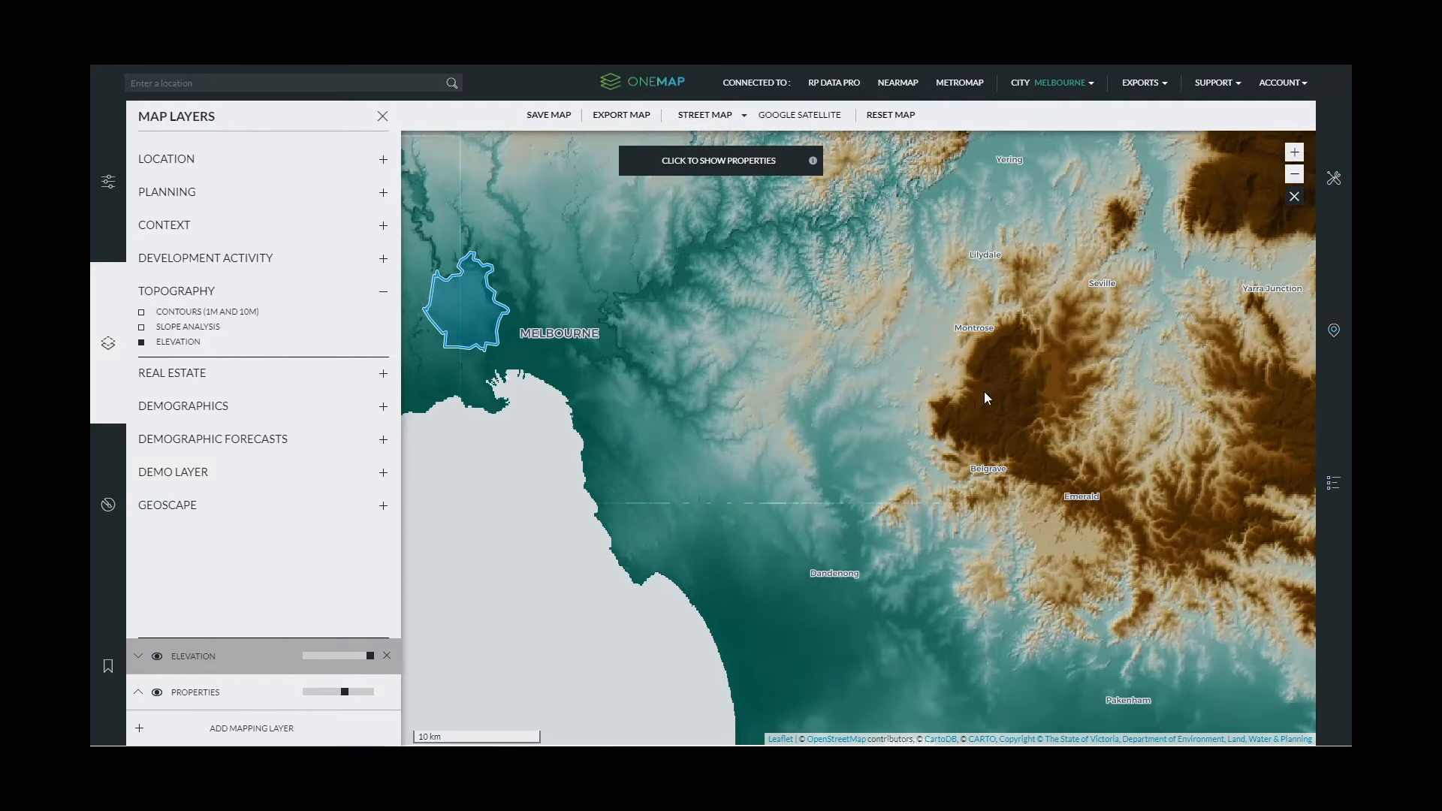
{"action": "left_click_drag", "start_coordinate": [694, 341], "coordinate": [741, 385]}
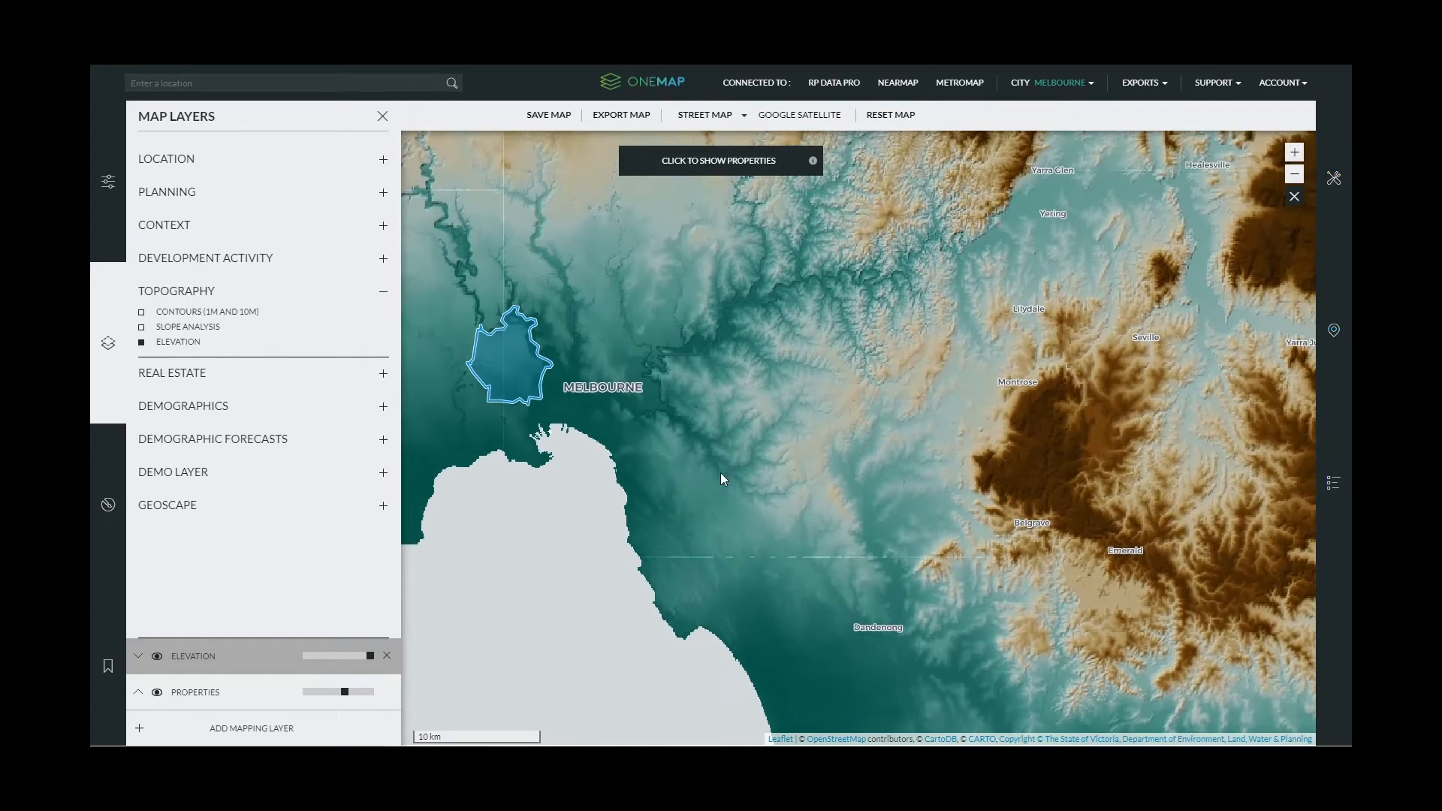
{"action": "left_click_drag", "start_coordinate": [719, 472], "coordinate": [1023, 518]}
{"action": "left_click_drag", "start_coordinate": [1236, 461], "coordinate": [994, 416]}
{"action": "scroll", "coordinate": [980, 368], "scroll_direction": "up", "scroll_amount": 1}
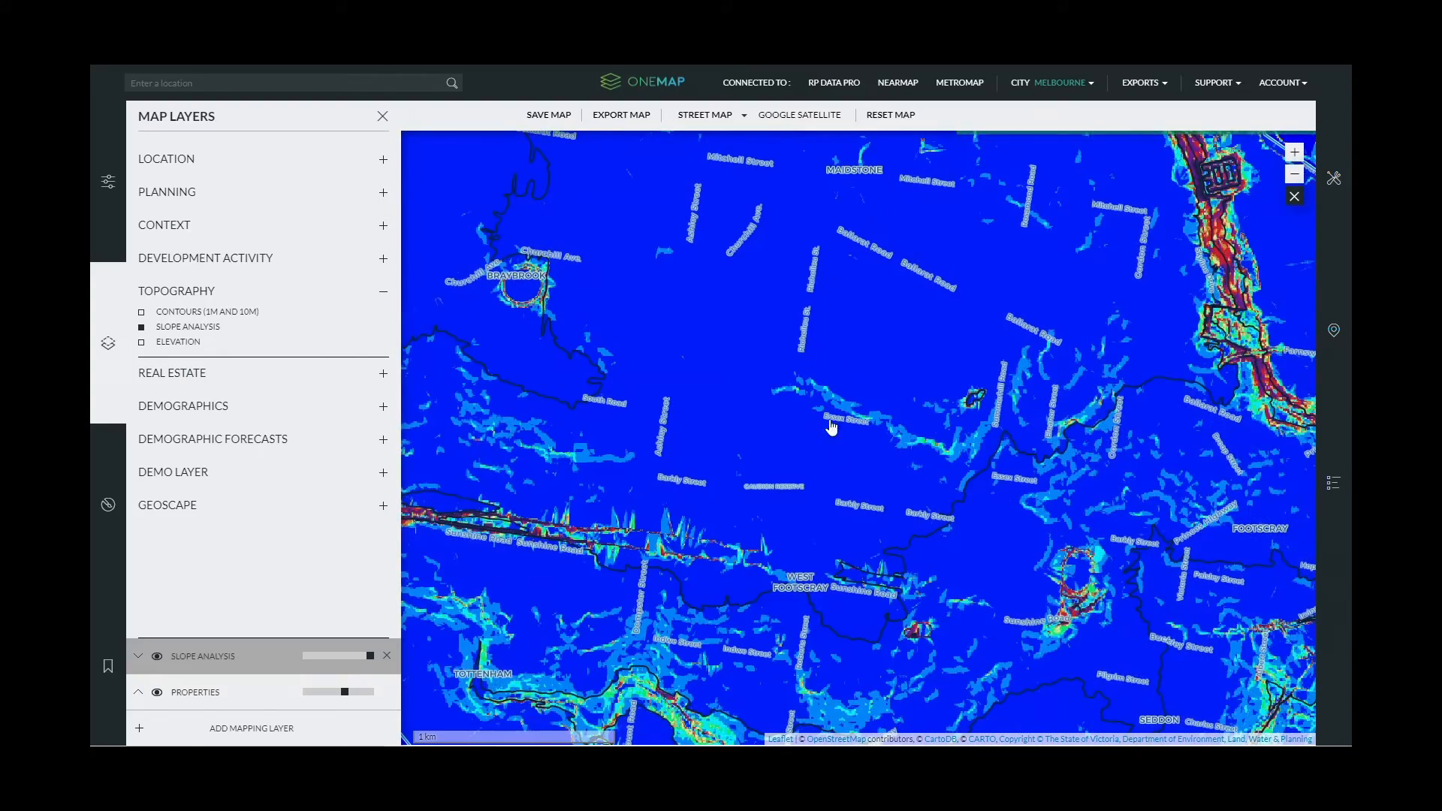
{"action": "left_click_drag", "start_coordinate": [894, 449], "coordinate": [818, 386]}
- Check the steep northern river banks, then turn off Slope Analysis and collapse Topography
{"action": "scroll", "coordinate": [924, 448], "scroll_direction": "down", "scroll_amount": 1}
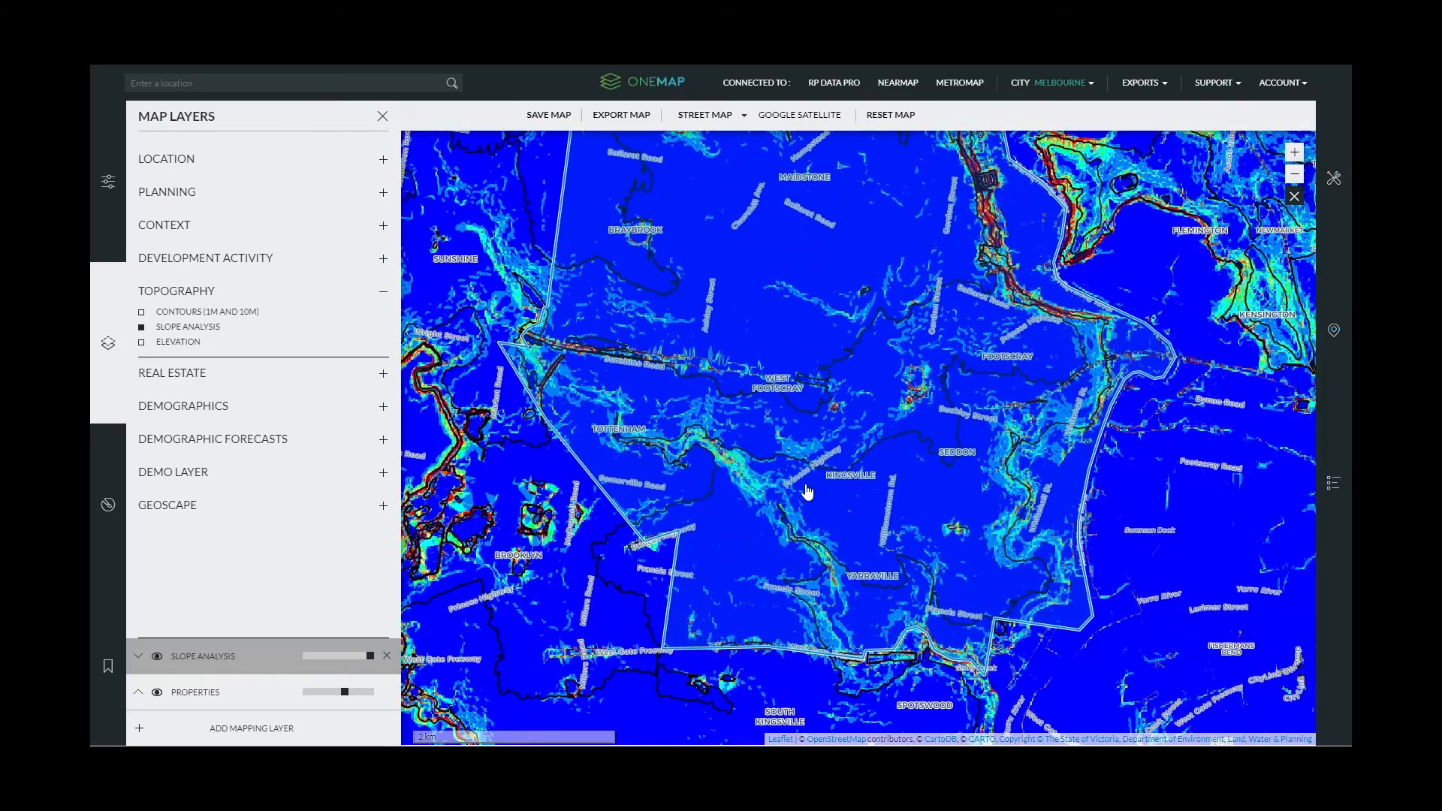
{"action": "left_click_drag", "start_coordinate": [999, 199], "coordinate": [907, 374]}
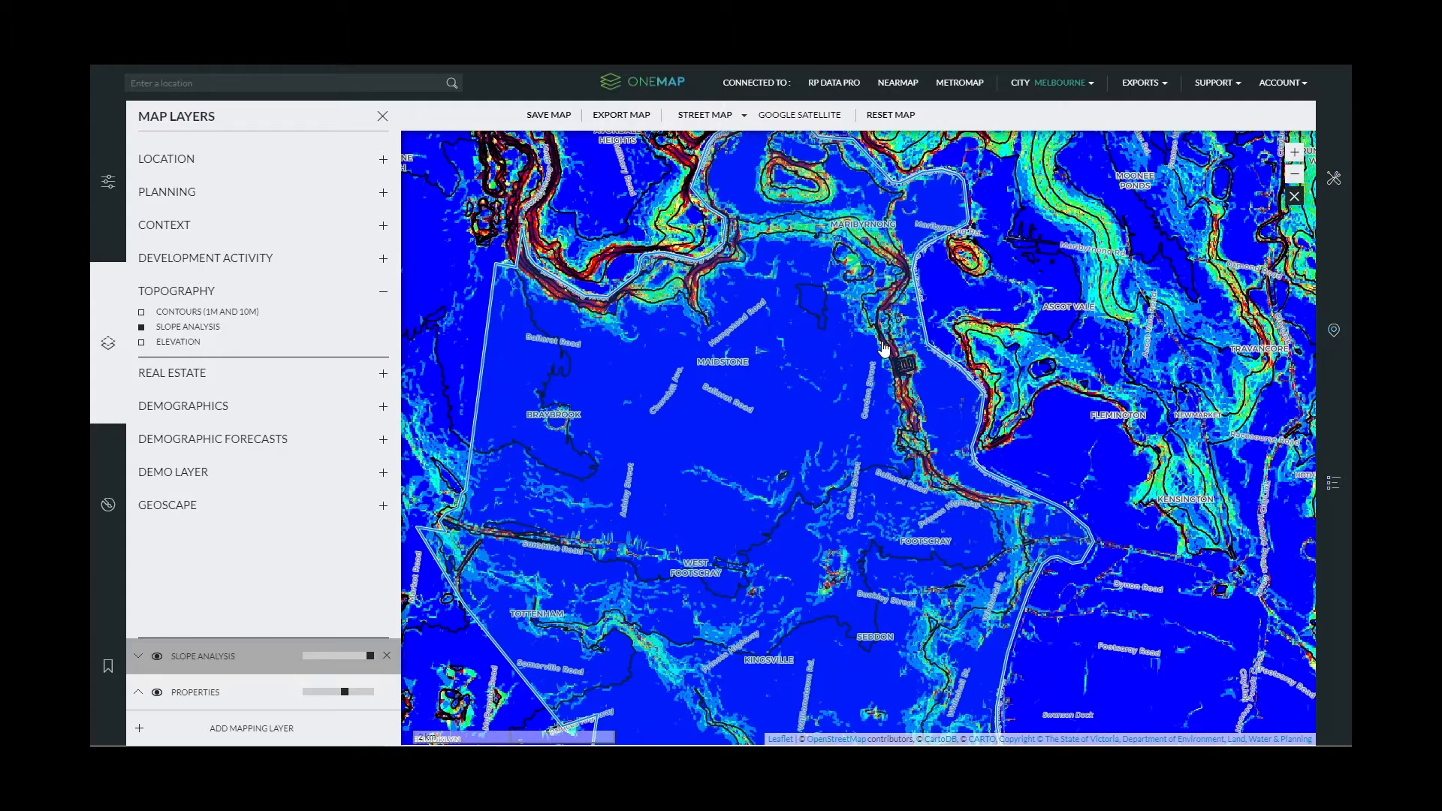
{"action": "left_click", "coordinate": [382, 293]}
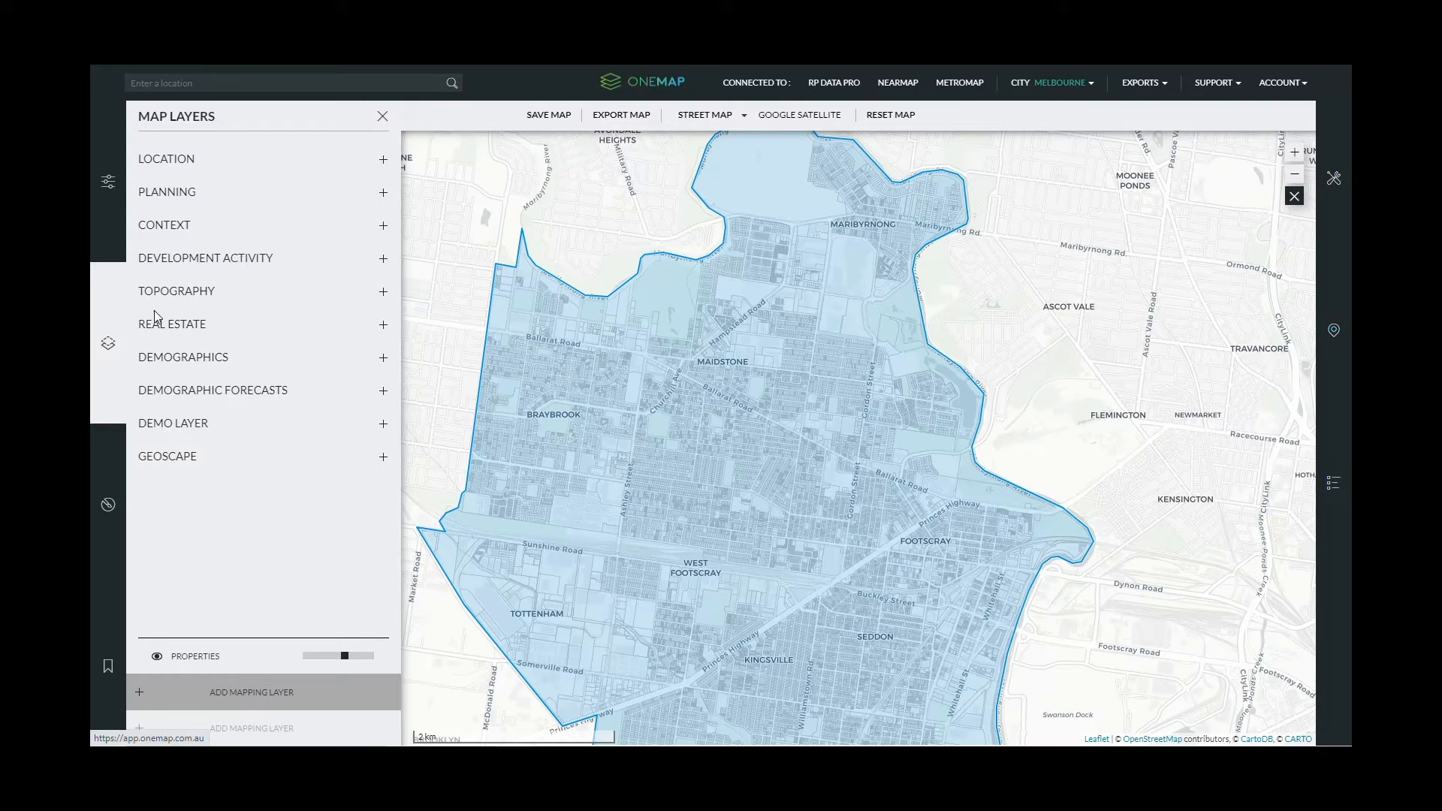
- Turn on Dwelling Density (2016) under Demographics and hide the property parcel outlines
{"action": "left_click", "coordinate": [384, 330]}
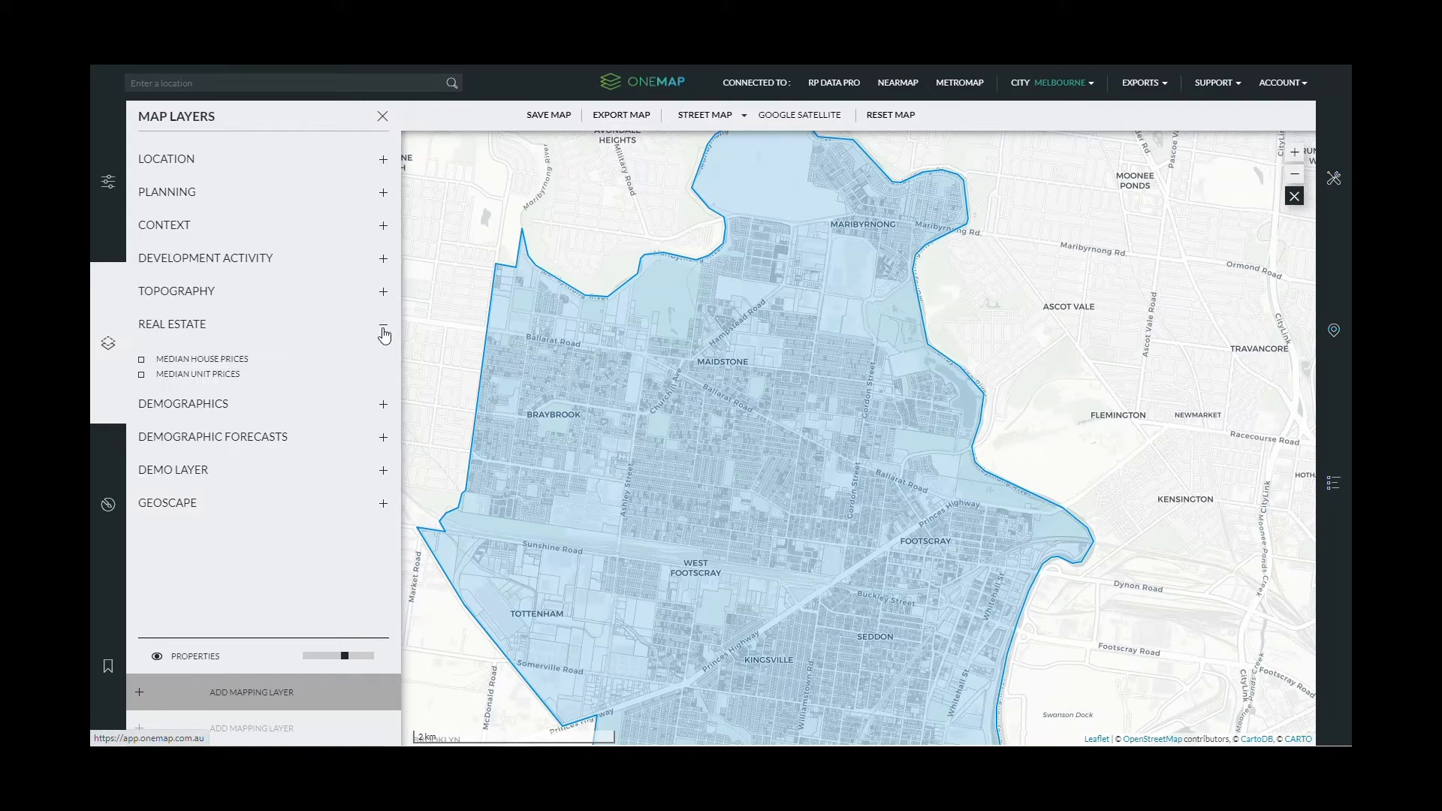
{"action": "left_click", "coordinate": [384, 332]}
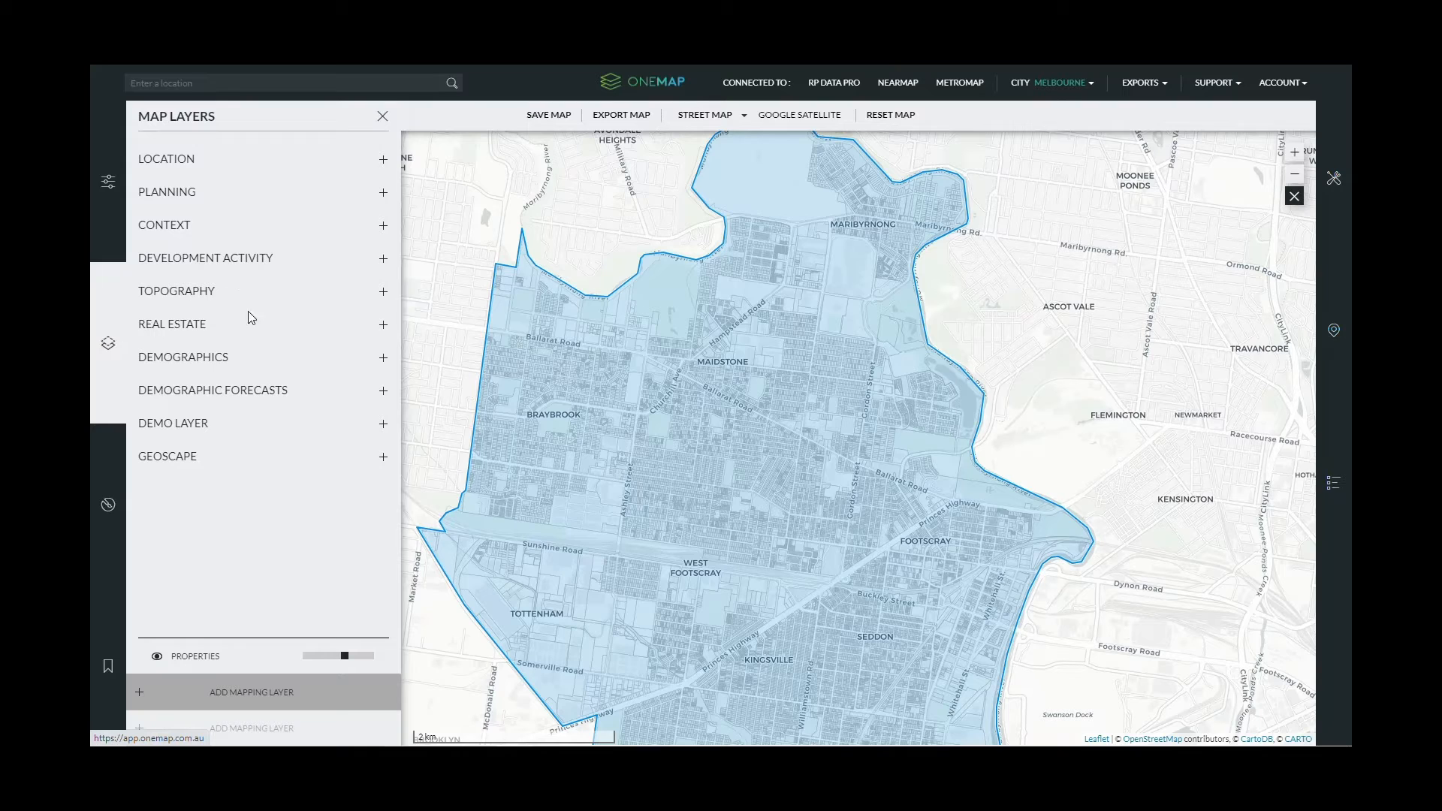
{"action": "left_click", "coordinate": [384, 362]}
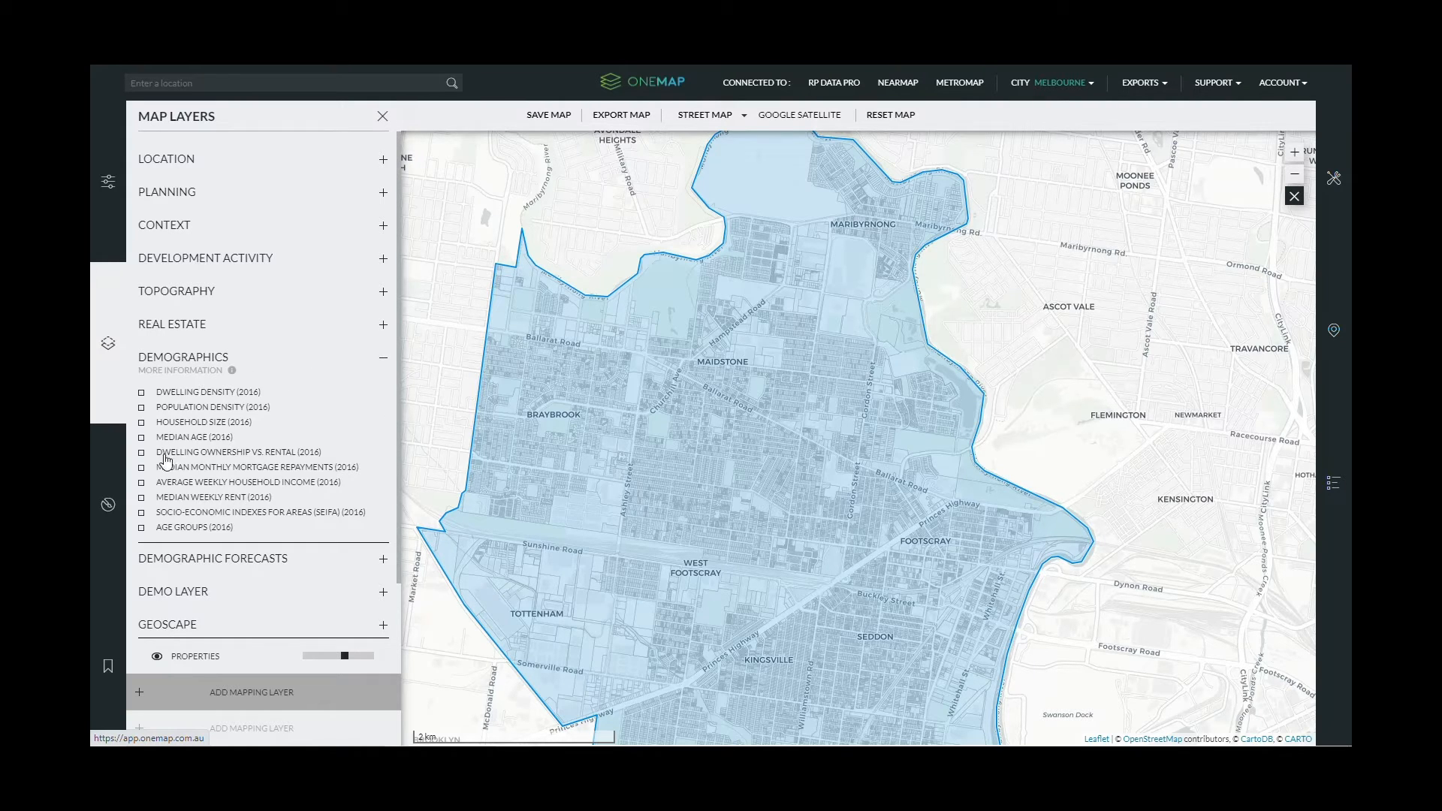
{"action": "left_click", "coordinate": [142, 392]}
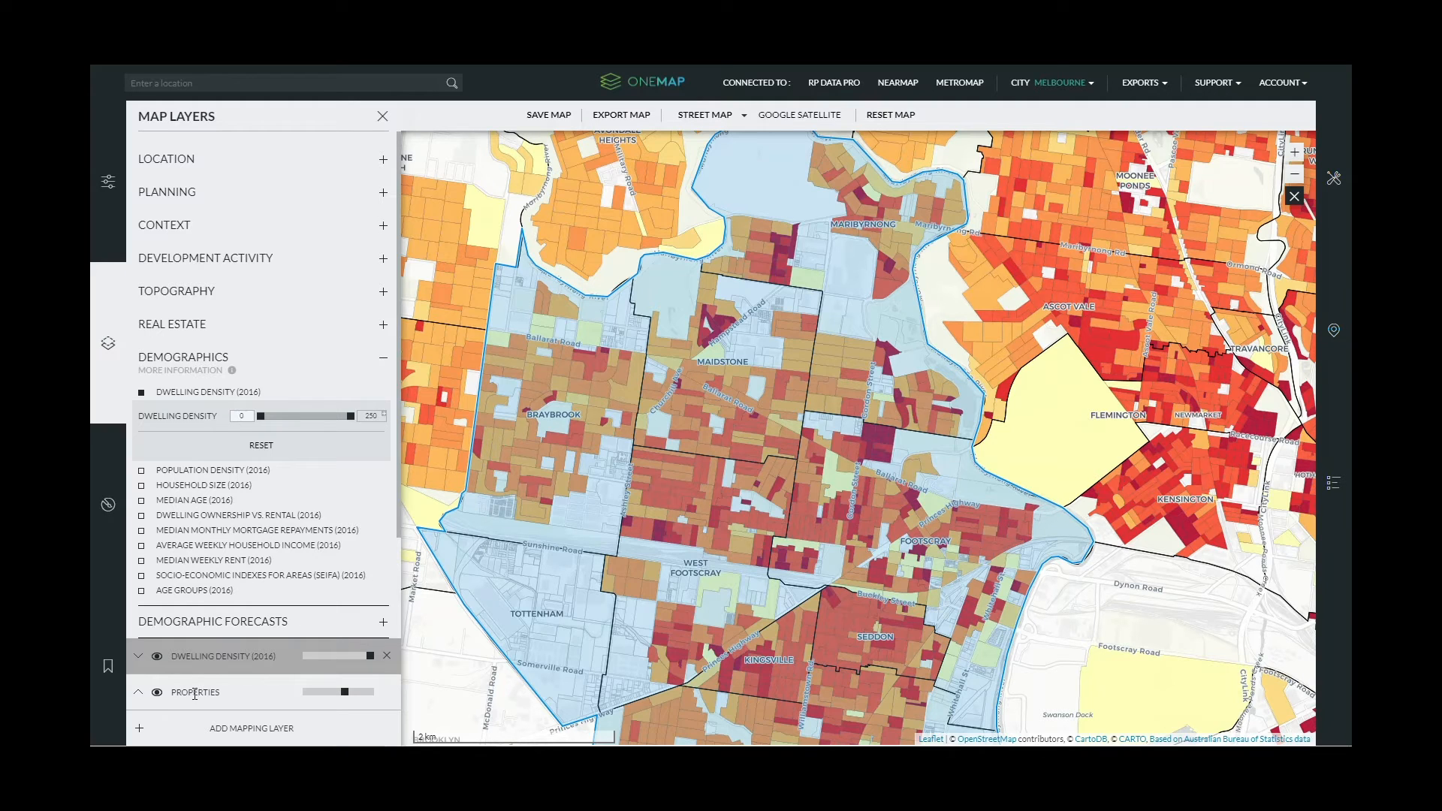
{"action": "left_click", "coordinate": [158, 693]}
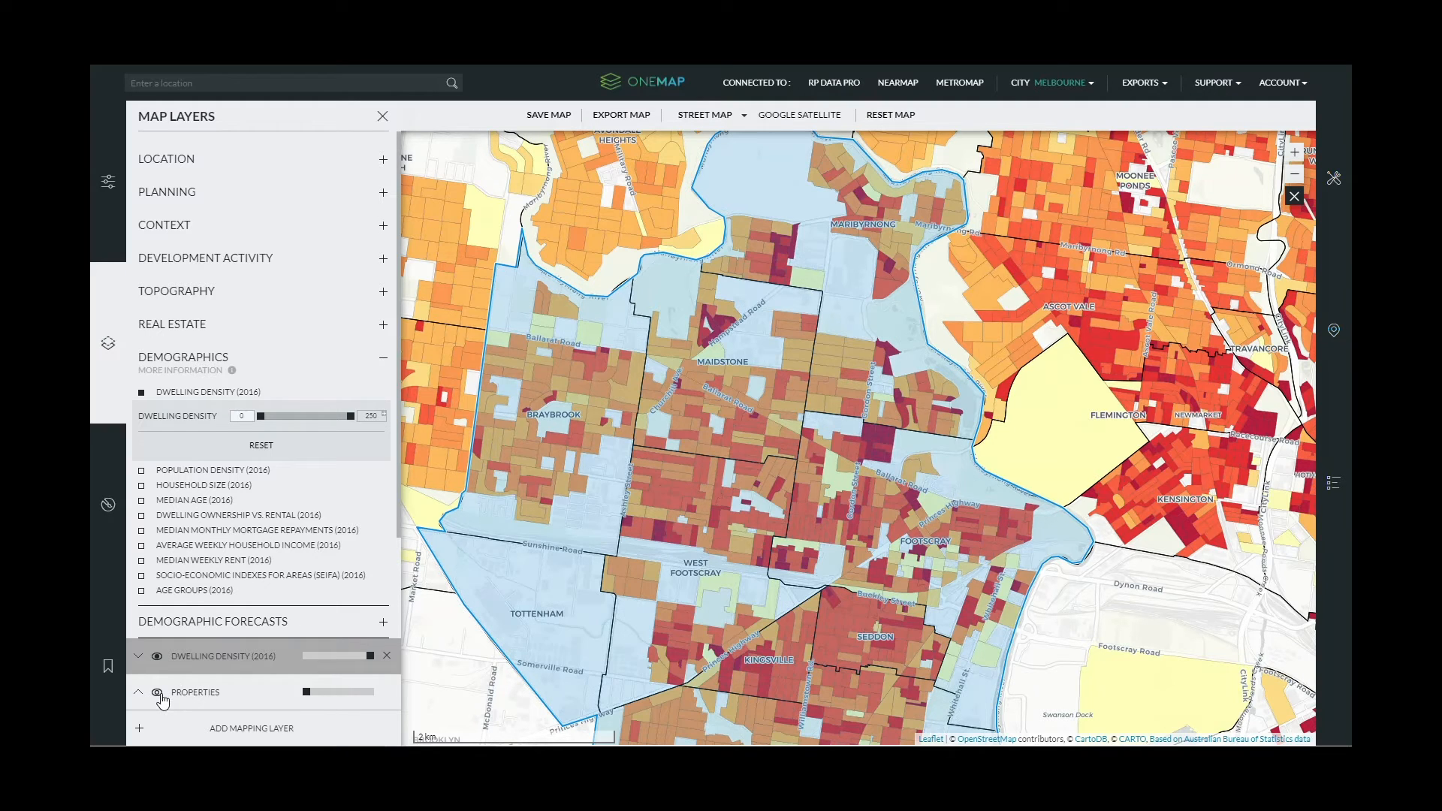
- Show property parcels again and turn on the Geoscape Tree & Other Vegetation layer
{"action": "left_click", "coordinate": [229, 727]}
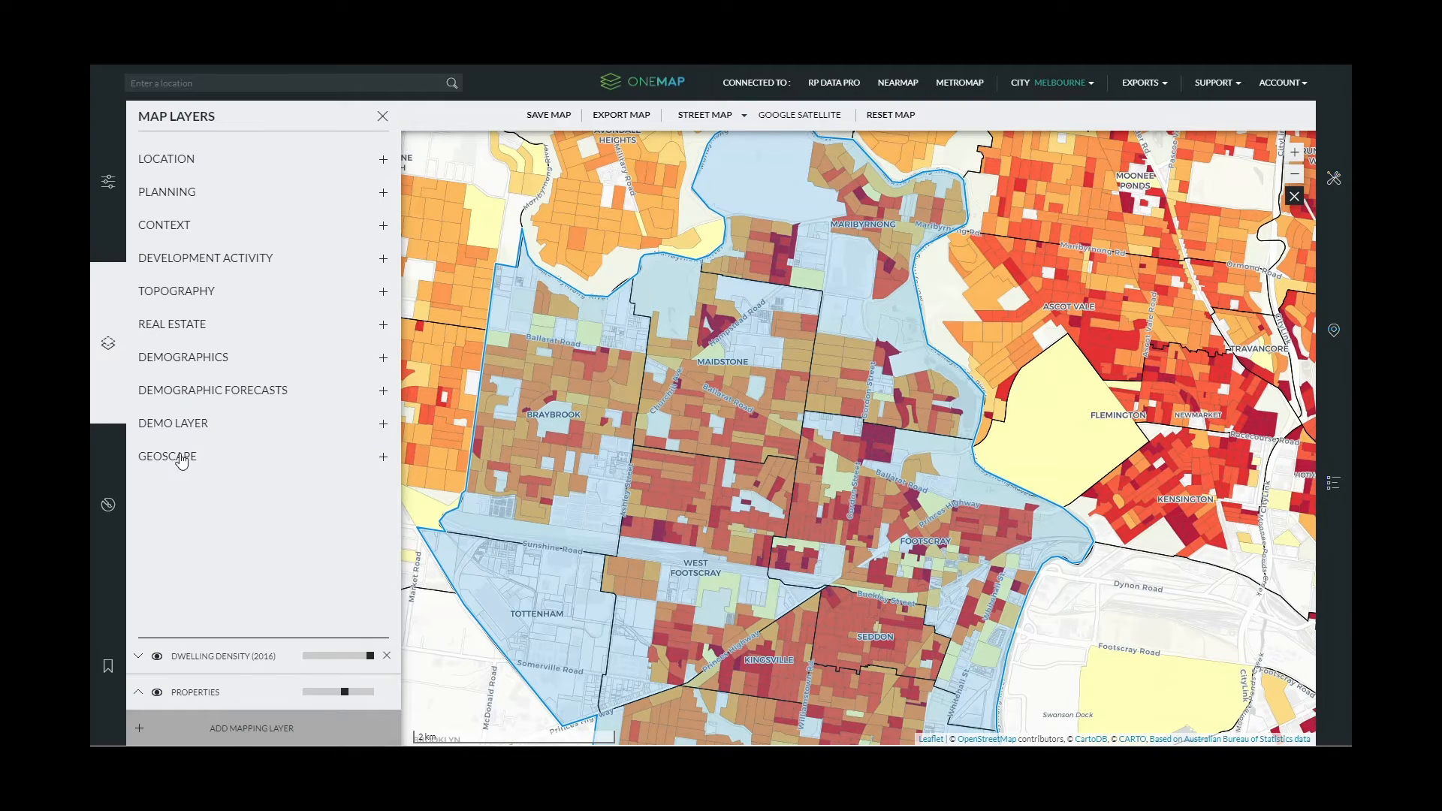
{"action": "left_click", "coordinate": [177, 457]}
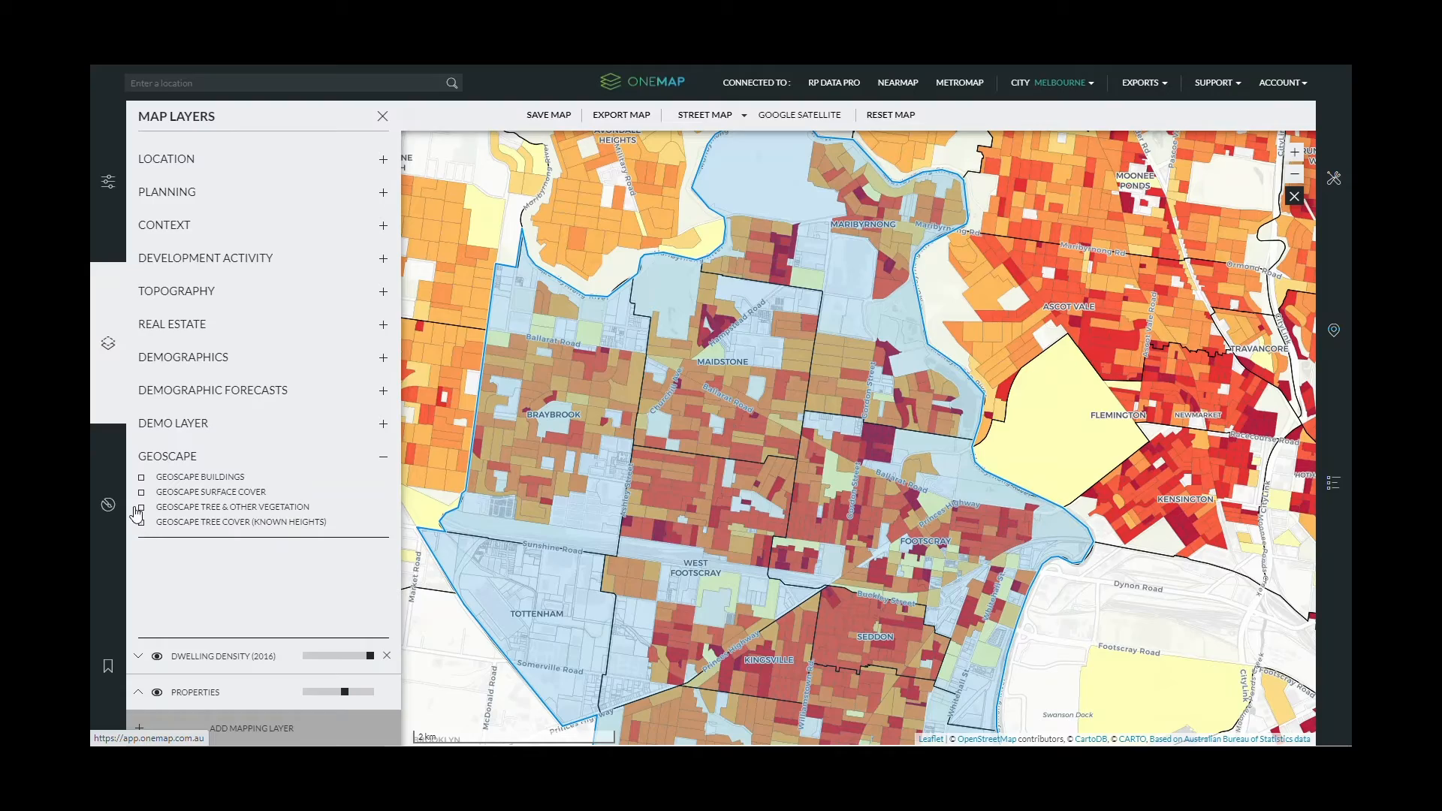
{"action": "left_click", "coordinate": [141, 507]}
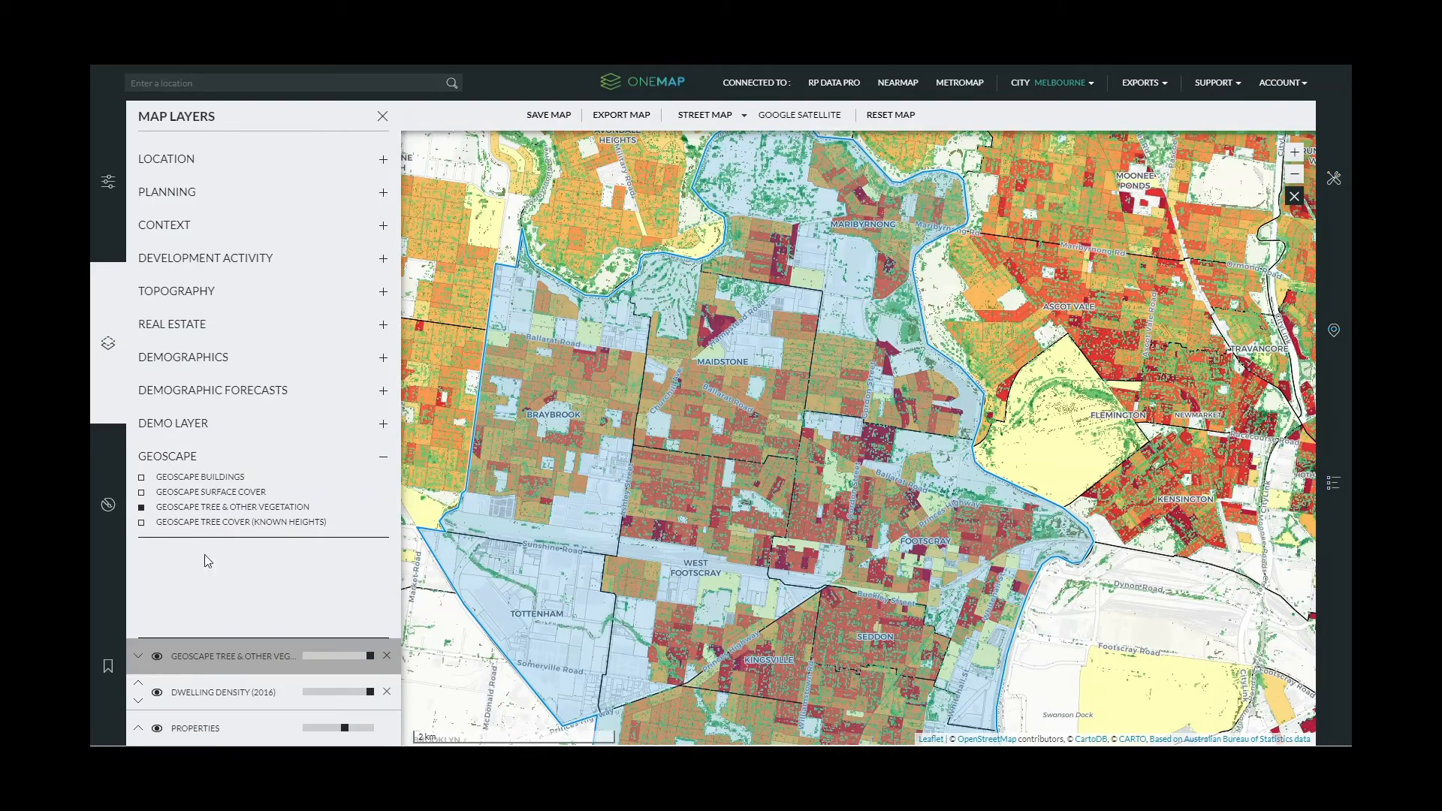
{"action": "scroll", "coordinate": [1185, 446], "scroll_direction": "down", "scroll_amount": 1}
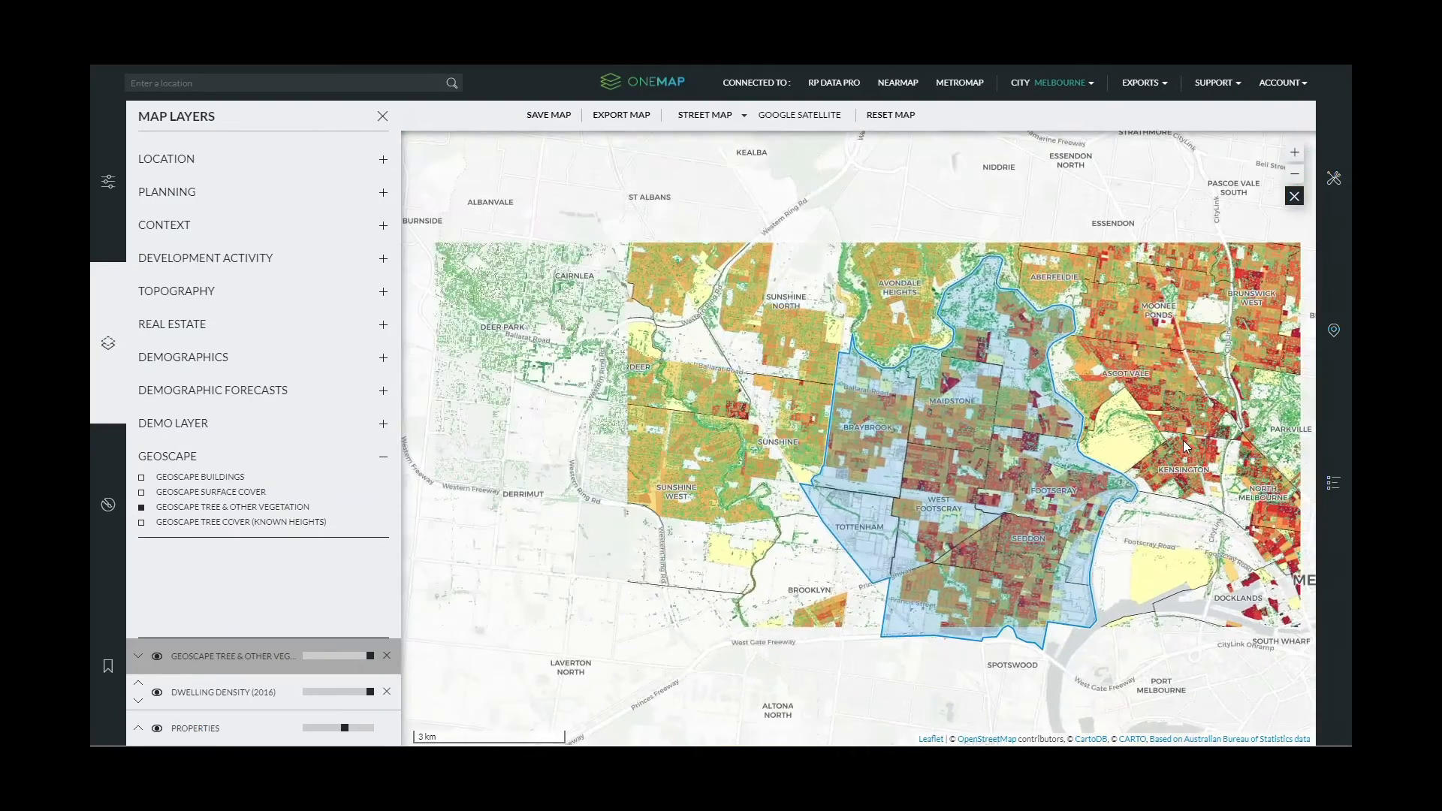
- Frame Maribyrnong, central Melbourne and the western suburbs in the map view
{"action": "left_click_drag", "start_coordinate": [1183, 440], "coordinate": [956, 449]}
{"action": "scroll", "coordinate": [1031, 464], "scroll_direction": "down", "scroll_amount": 1}
{"action": "scroll", "coordinate": [997, 454], "scroll_direction": "down", "scroll_amount": 1}
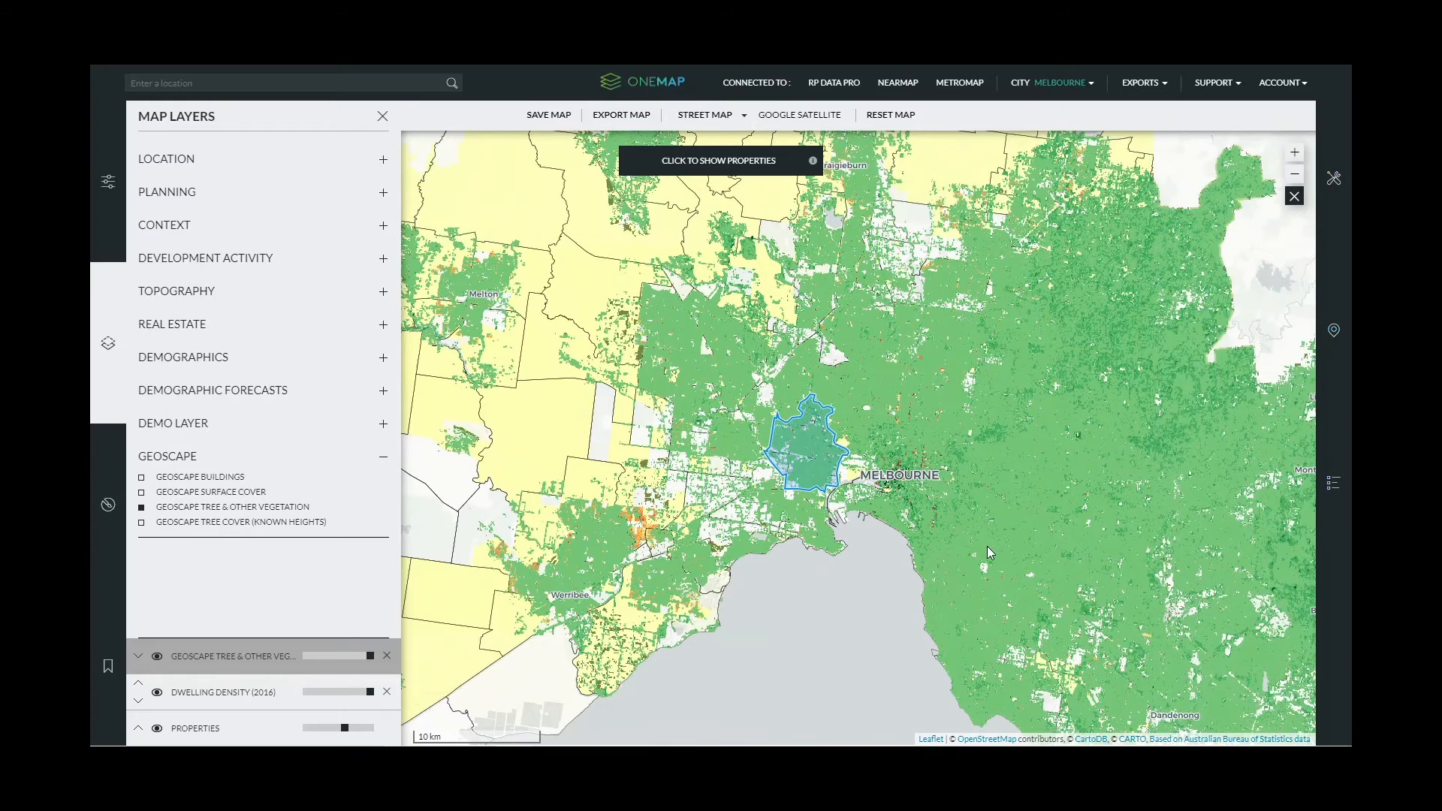
{"action": "left_click_drag", "start_coordinate": [987, 547], "coordinate": [926, 500]}
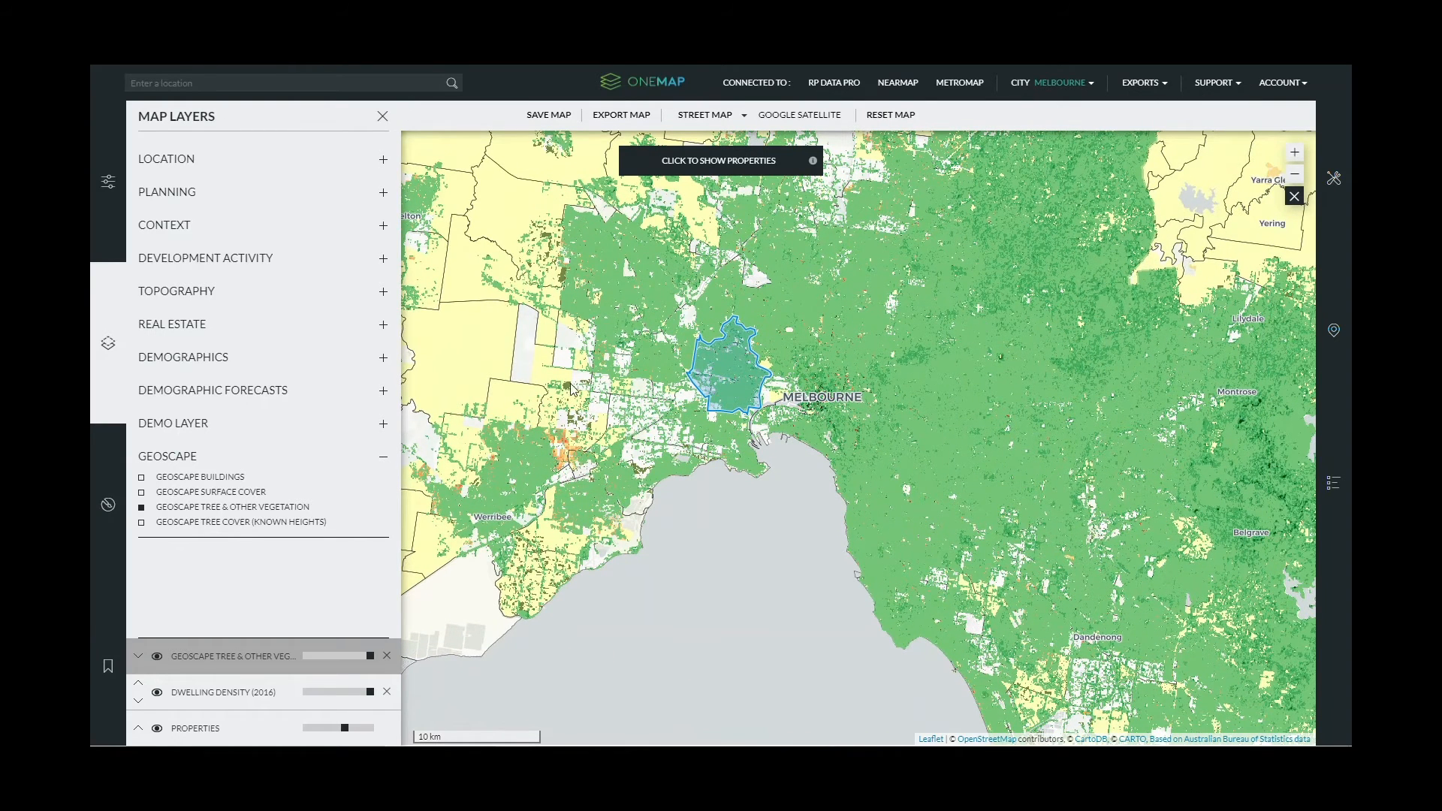
{"action": "scroll", "coordinate": [862, 300], "scroll_direction": "down", "scroll_amount": 1}
{"action": "left_click_drag", "start_coordinate": [931, 350], "coordinate": [977, 446]}
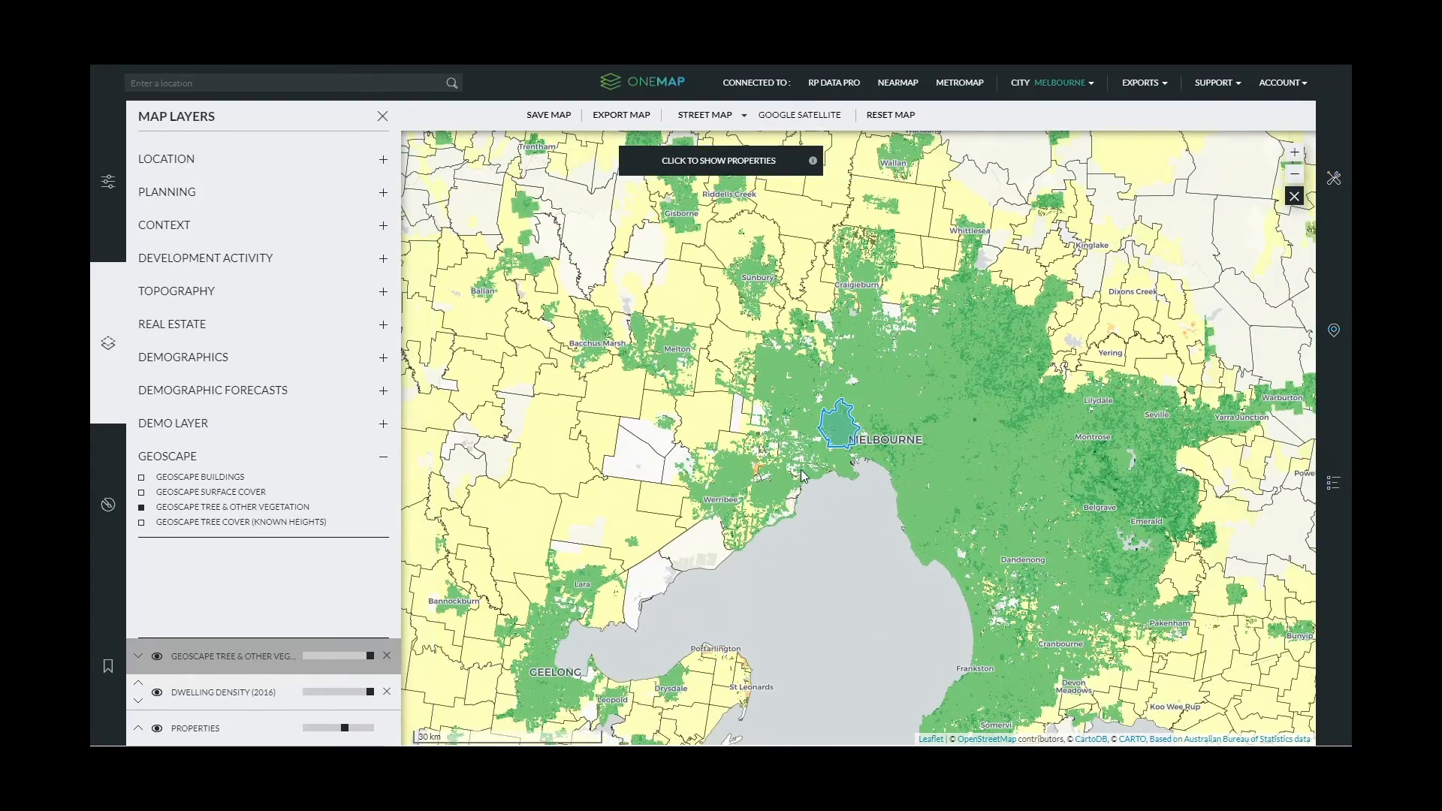
{"action": "scroll", "coordinate": [1060, 621], "scroll_direction": "up", "scroll_amount": 1}
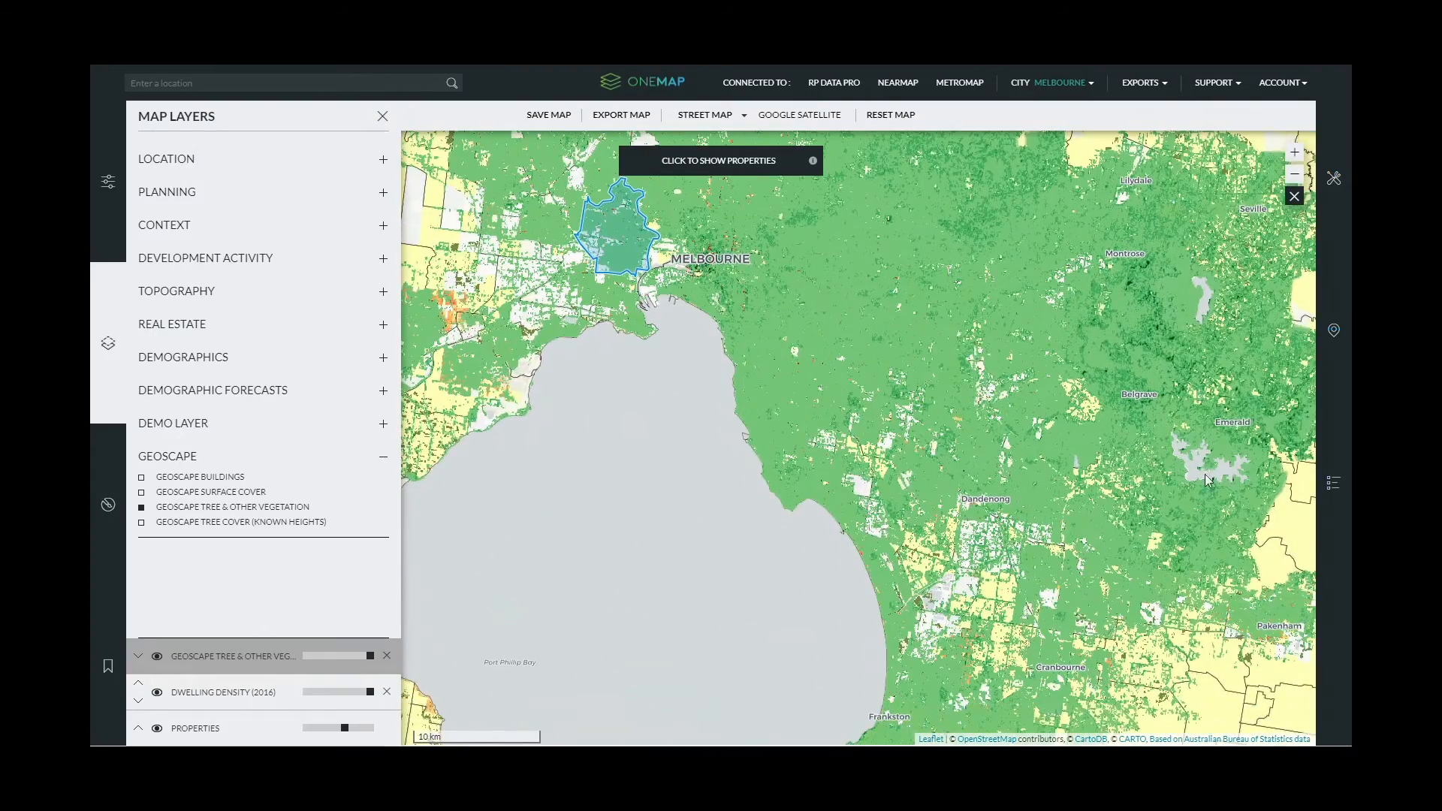
{"action": "left_click_drag", "start_coordinate": [943, 426], "coordinate": [1076, 492]}
{"action": "scroll", "coordinate": [682, 418], "scroll_direction": "up", "scroll_amount": 3}
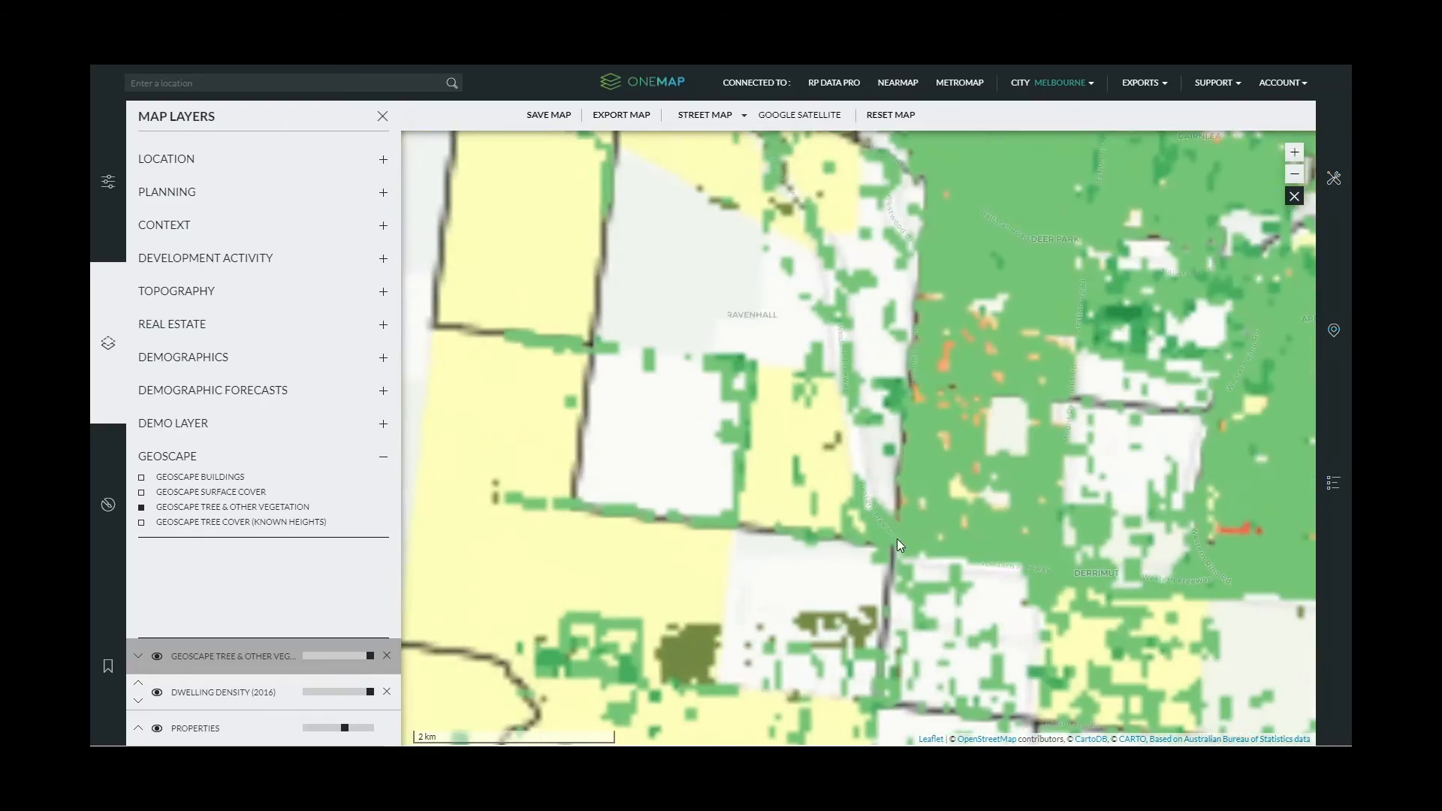
{"action": "scroll", "coordinate": [950, 567], "scroll_direction": "down", "scroll_amount": 1}
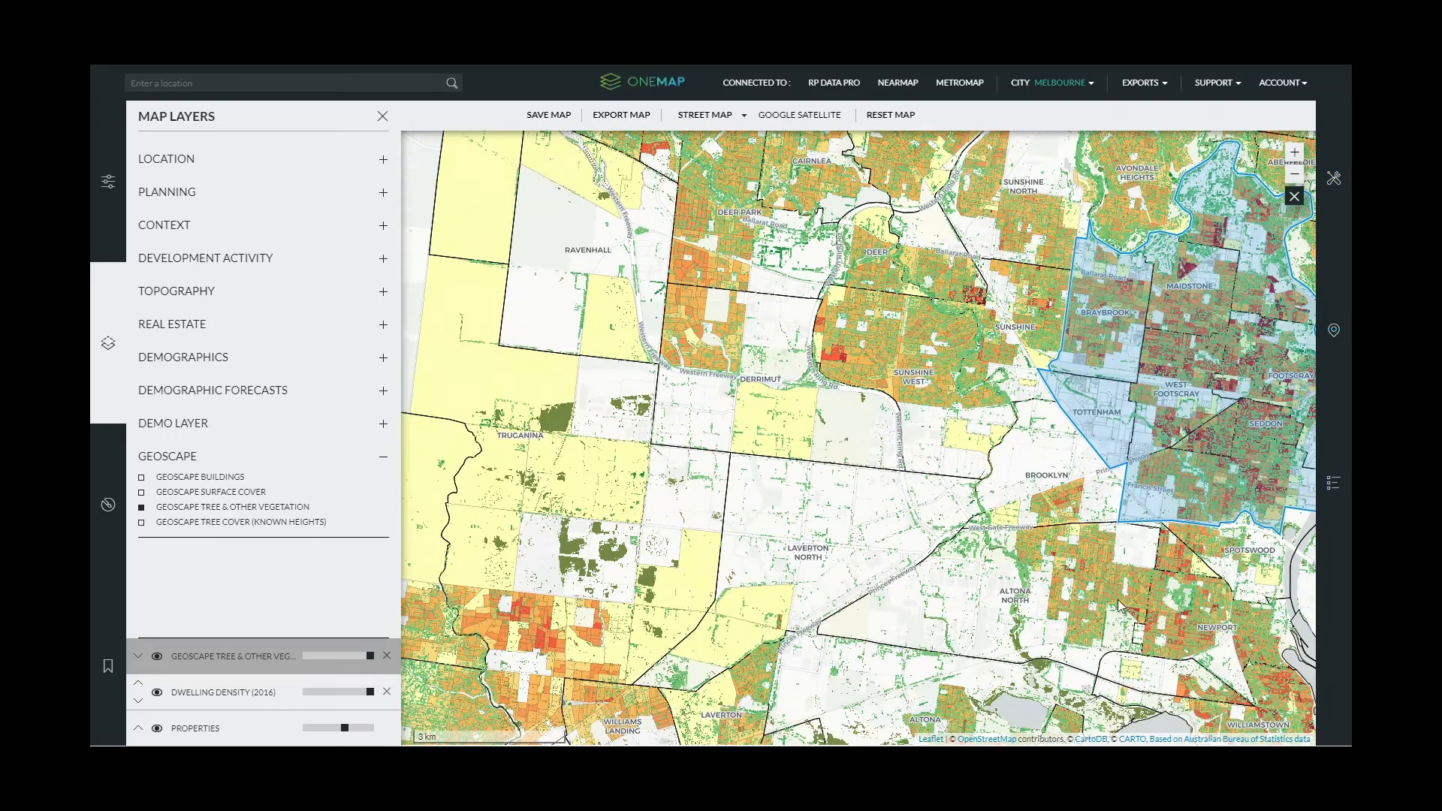
{"action": "left_click_drag", "start_coordinate": [1120, 606], "coordinate": [921, 685]}
{"action": "left_click_drag", "start_coordinate": [1109, 481], "coordinate": [840, 462]}
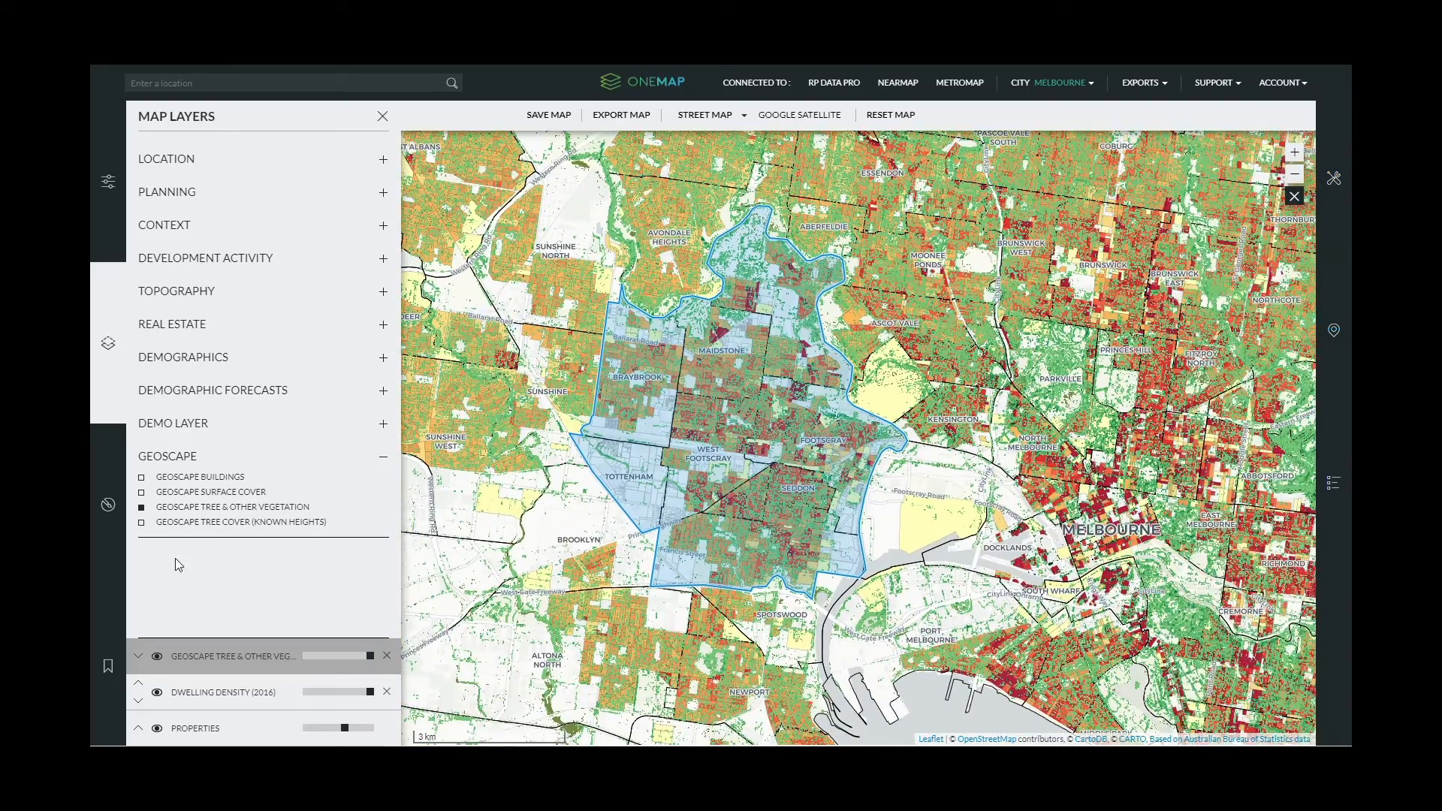
- Remove the Dwelling Density and Geoscape Tree layers, frame Maribyrnong, and open Property Styles
{"action": "left_click", "coordinate": [387, 694]}
{"action": "left_click", "coordinate": [386, 657]}
{"action": "scroll", "coordinate": [779, 519], "scroll_direction": "up", "scroll_amount": 1}
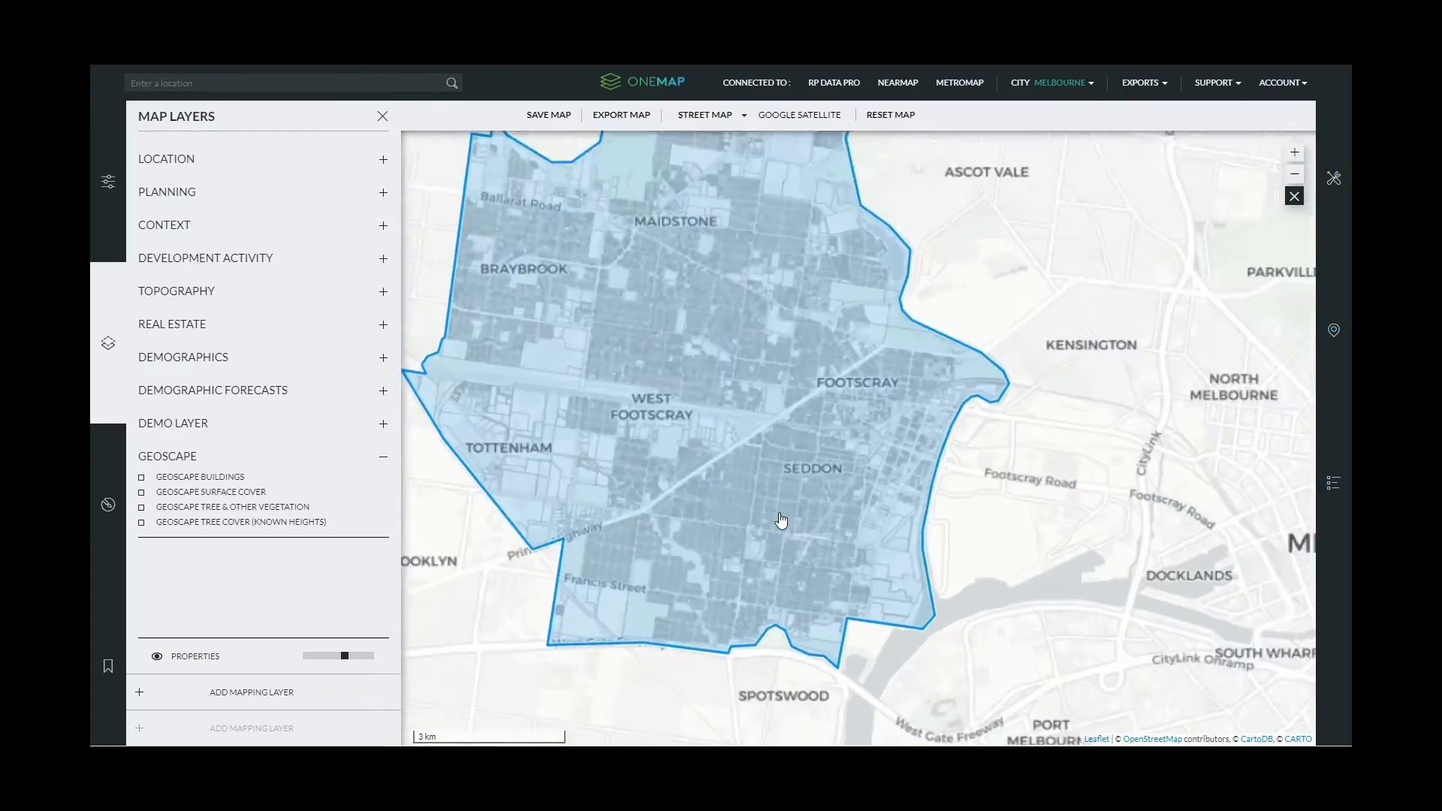
{"action": "left_click_drag", "start_coordinate": [644, 496], "coordinate": [722, 569]}
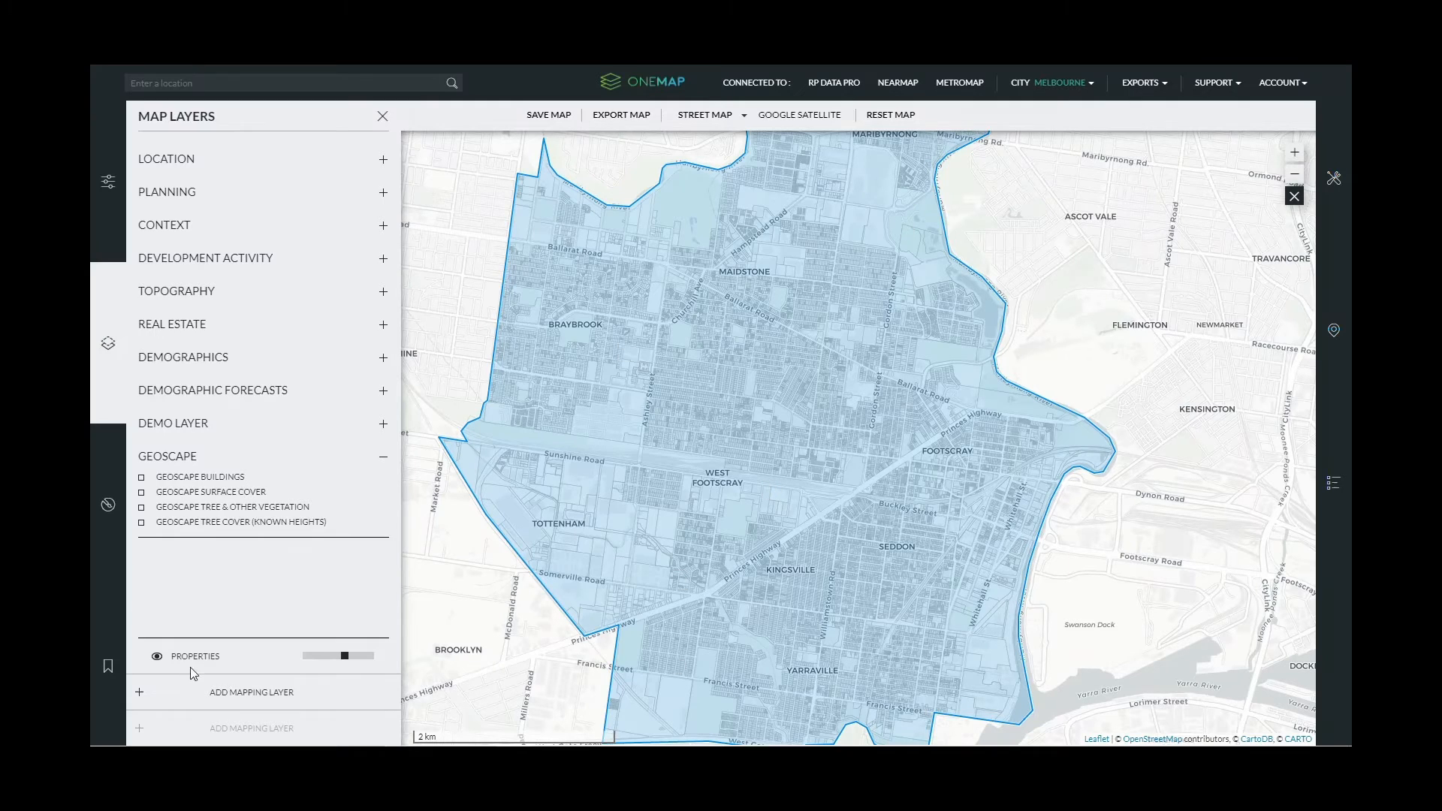
{"action": "left_click", "coordinate": [108, 505]}
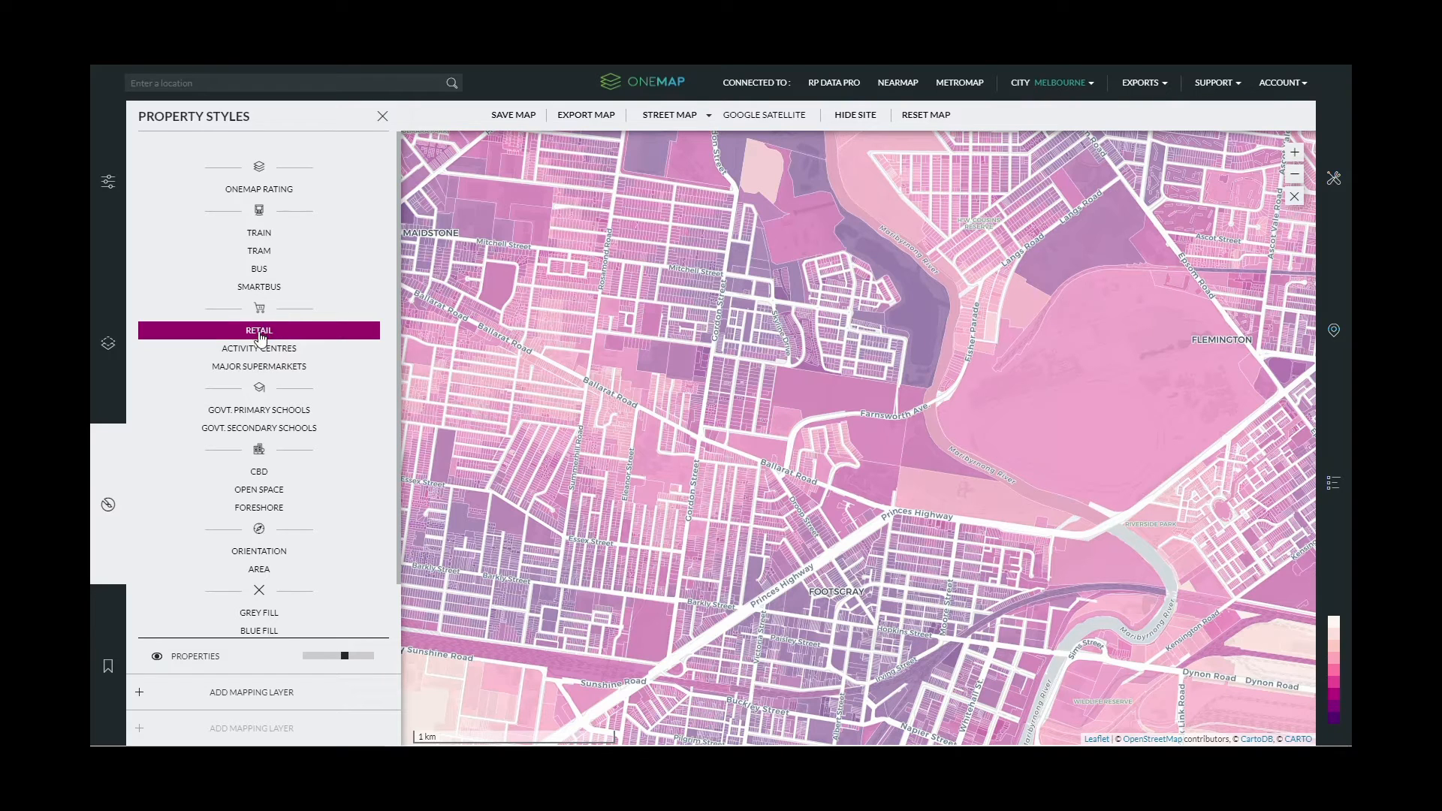
- Colour properties by distance to government secondary schools, then turn that colouring off
{"action": "mouse_move", "coordinate": [1335, 725]}
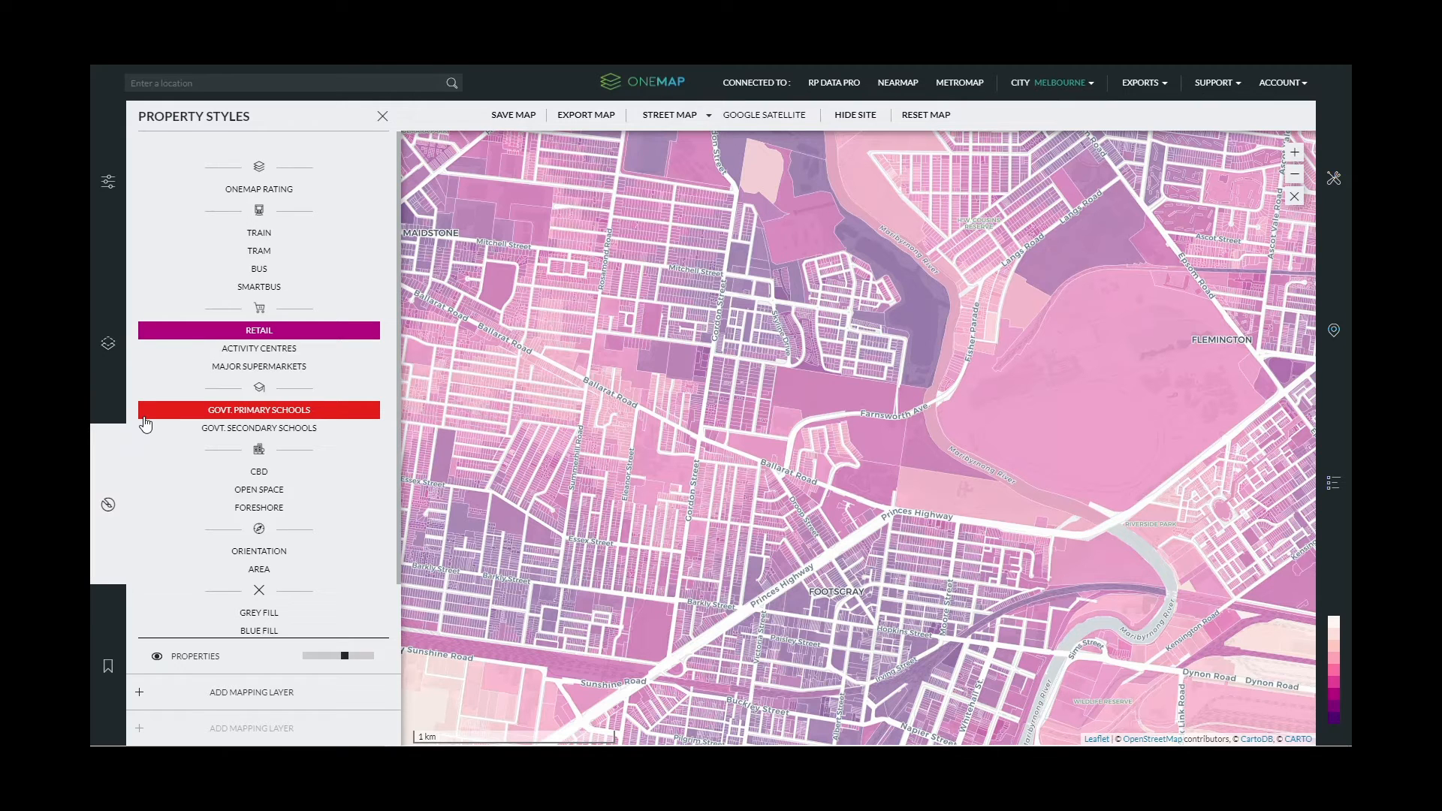
{"action": "left_click", "coordinate": [259, 430]}
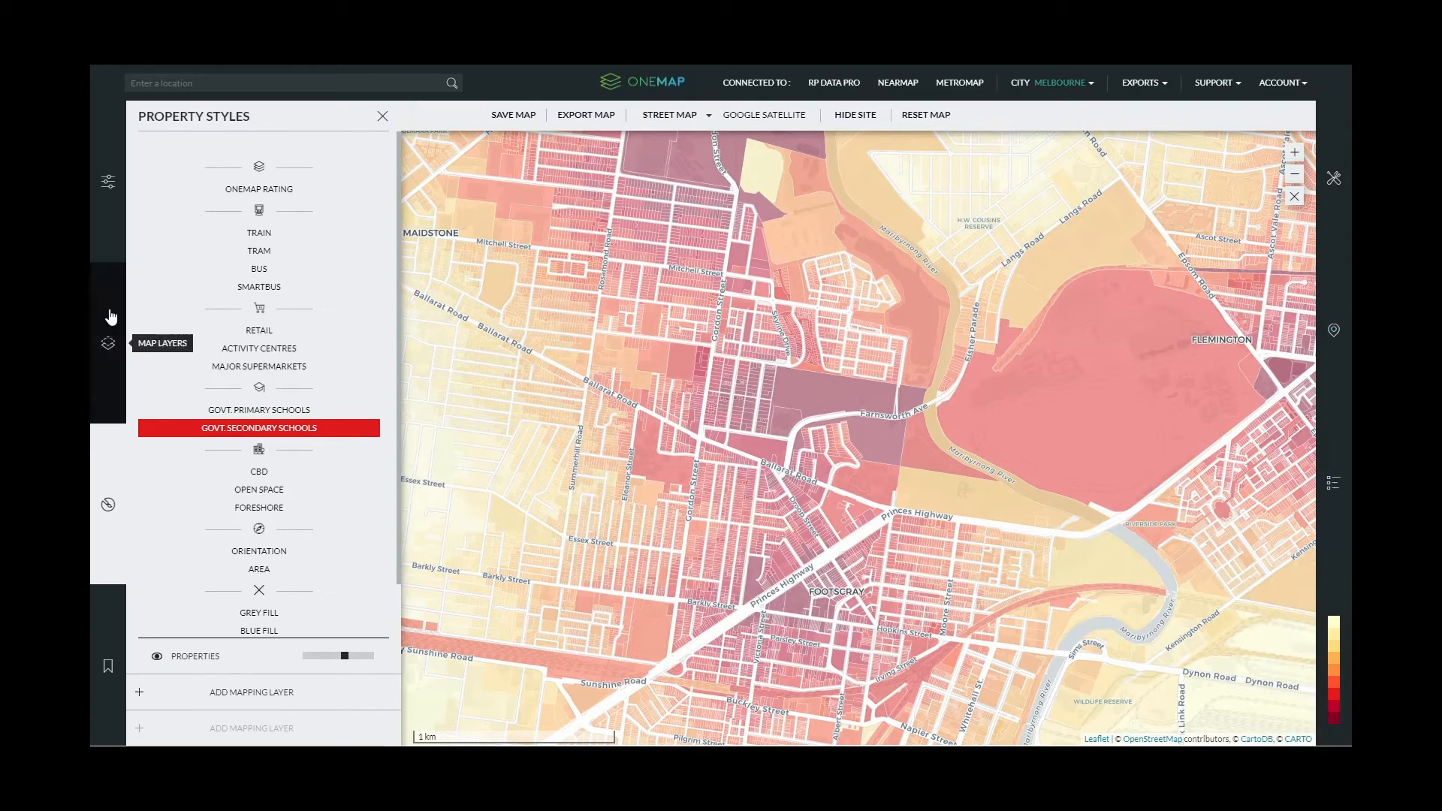
{"action": "left_click", "coordinate": [254, 433]}
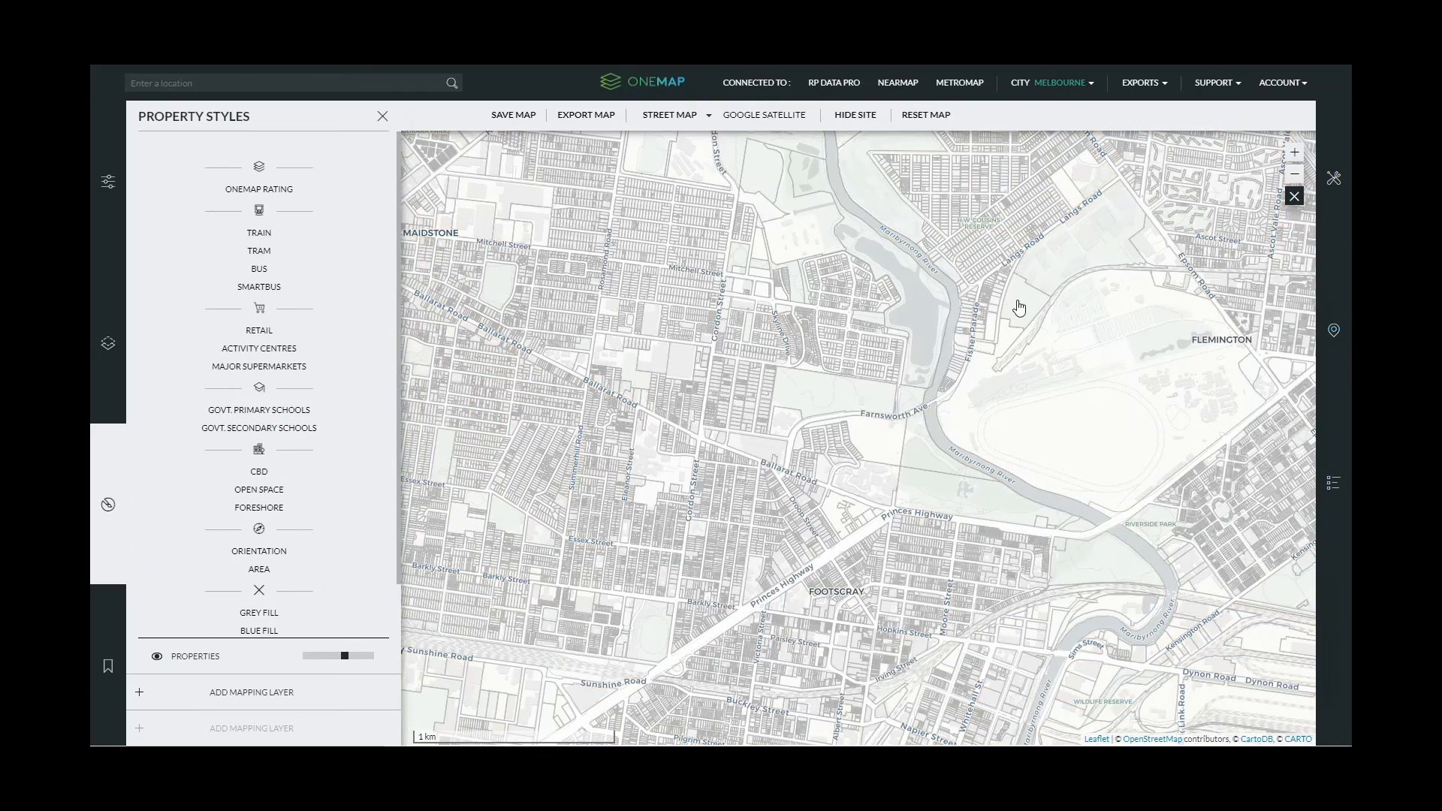
- Zoom in and centre the map on the Gordon Street and Mephan Street area
{"action": "scroll", "coordinate": [773, 353], "scroll_direction": "up", "scroll_amount": 1}
{"action": "left_click_drag", "start_coordinate": [631, 426], "coordinate": [746, 420]}
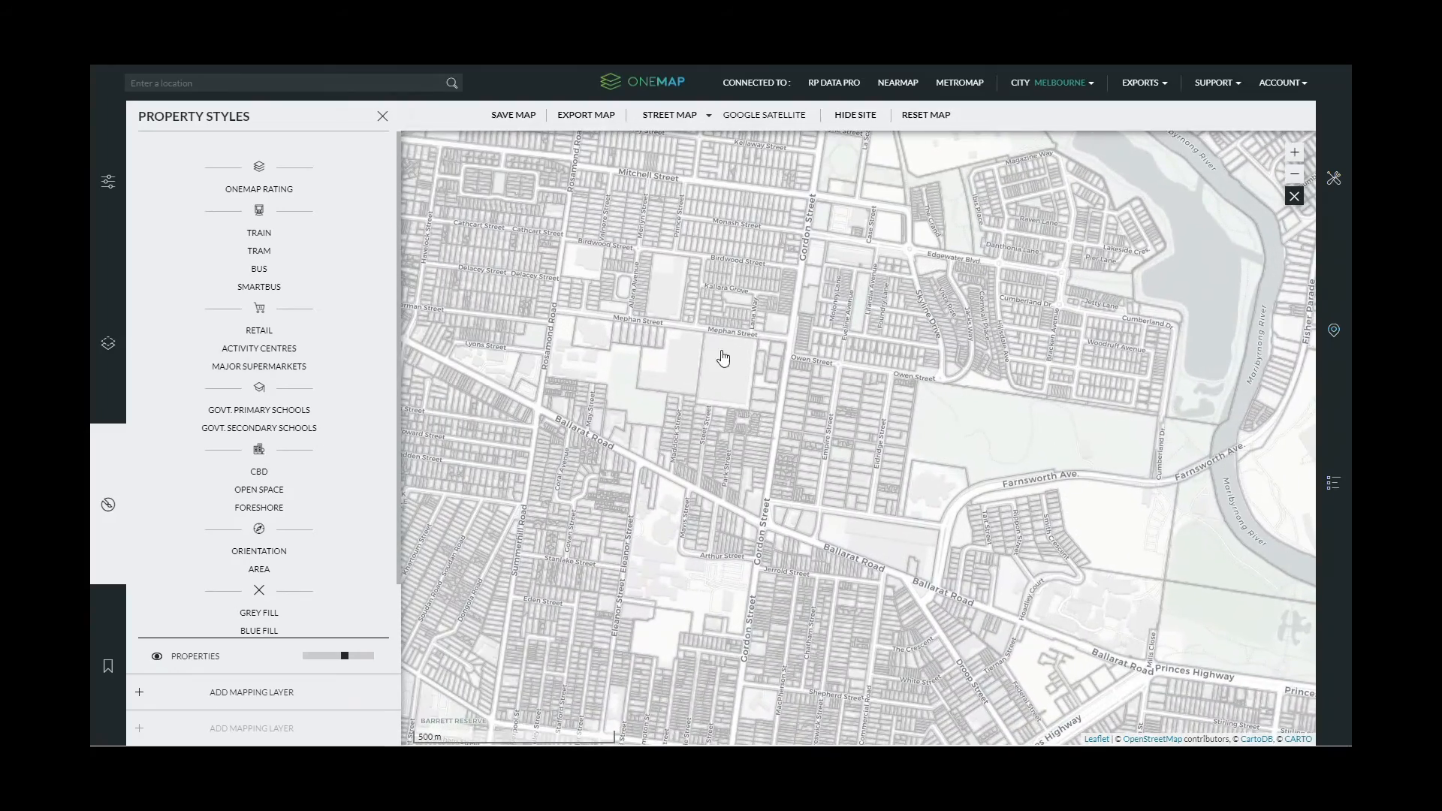
{"action": "scroll", "coordinate": [658, 346], "scroll_direction": "up", "scroll_amount": 1}
{"action": "left_click", "coordinate": [658, 346]}
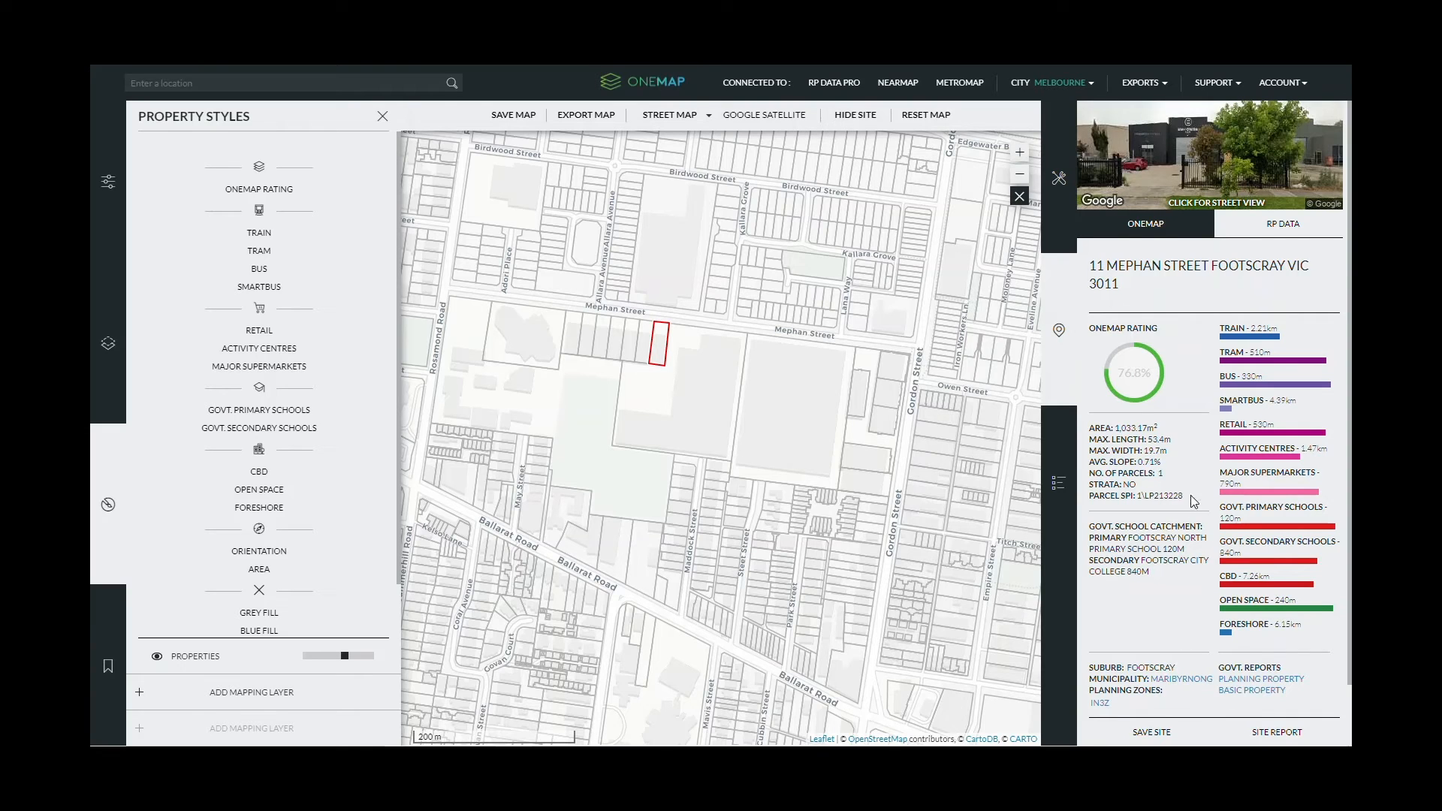
{"action": "left_click_drag", "start_coordinate": [1091, 424], "coordinate": [1184, 491]}
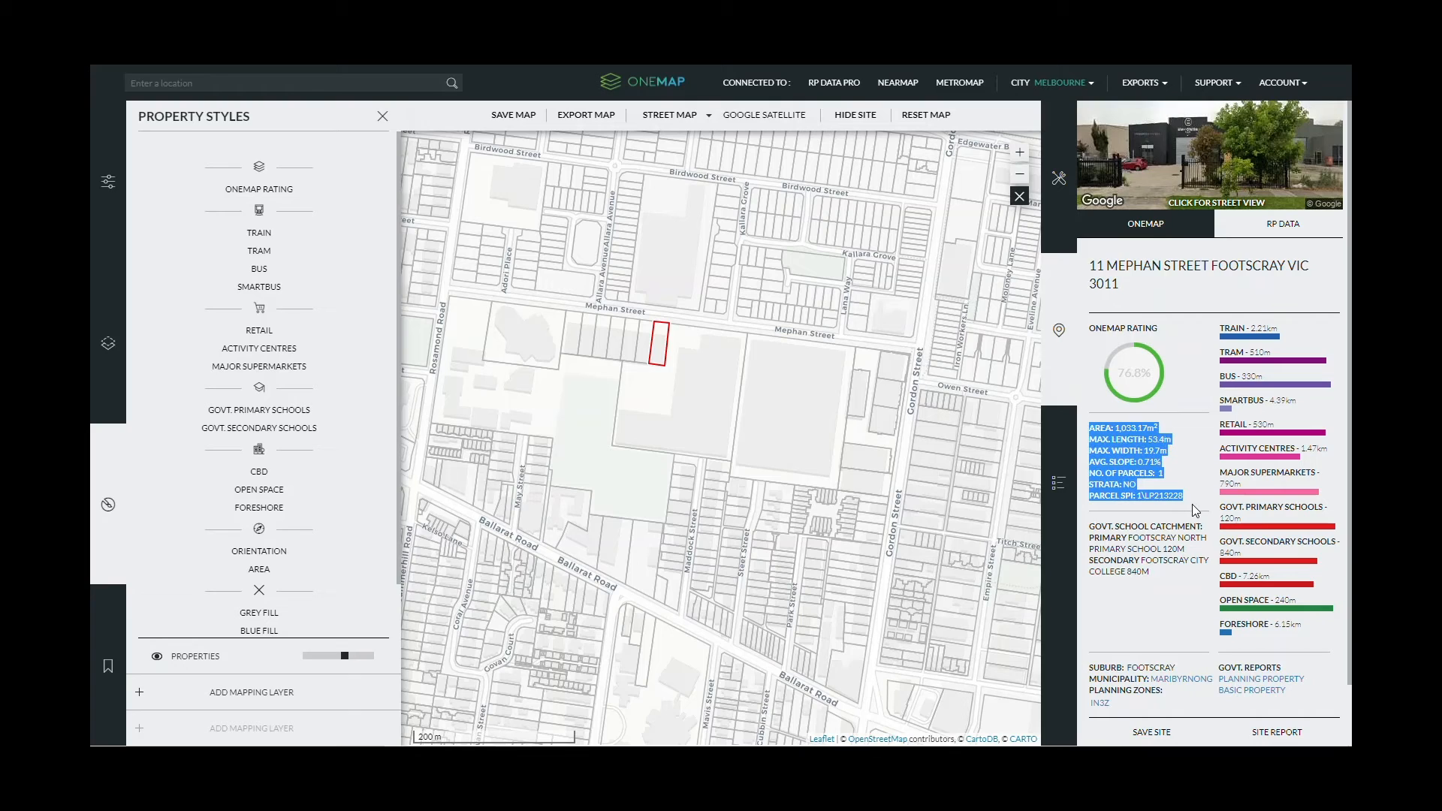
{"action": "left_click", "coordinate": [1196, 476]}
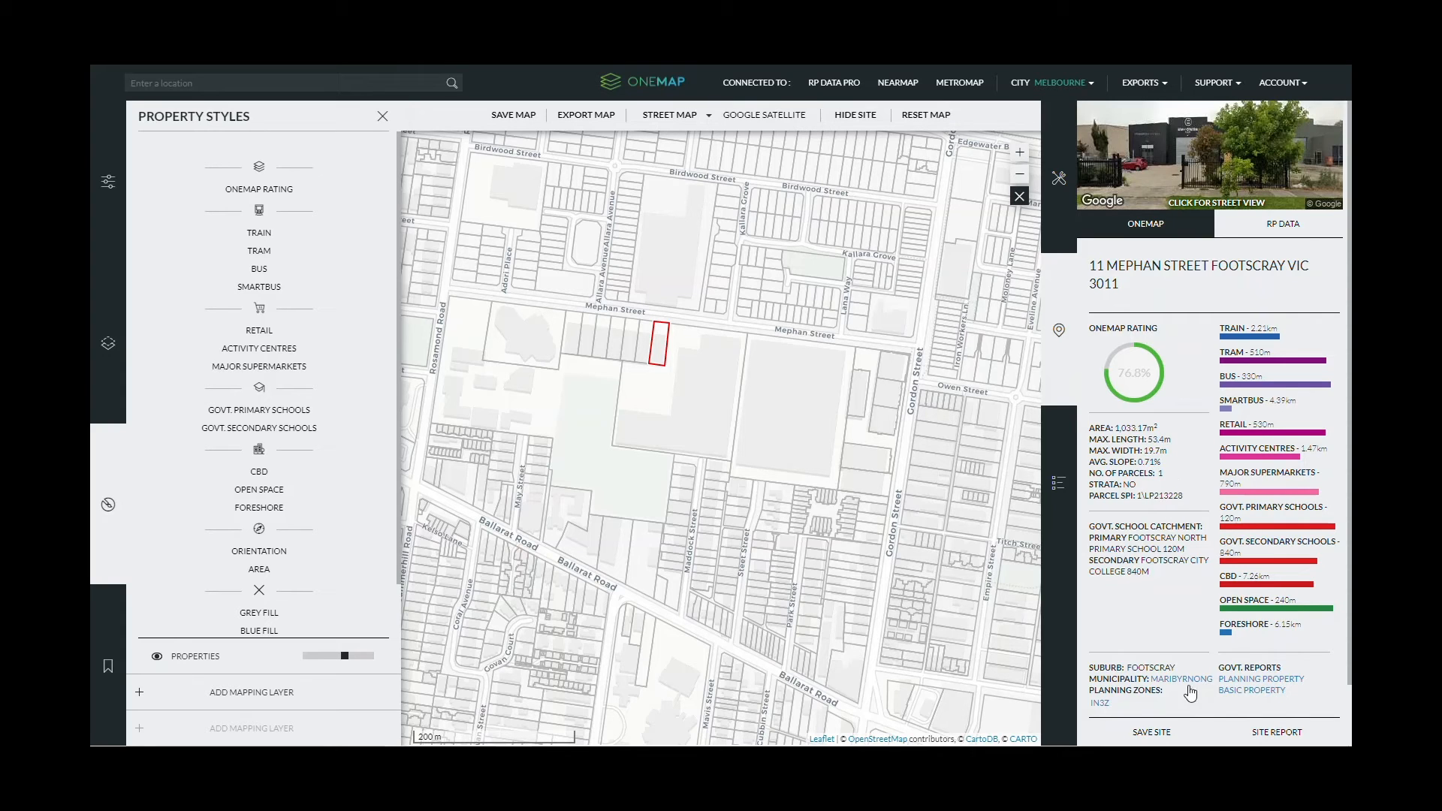
{"action": "left_click", "coordinate": [1283, 733]}
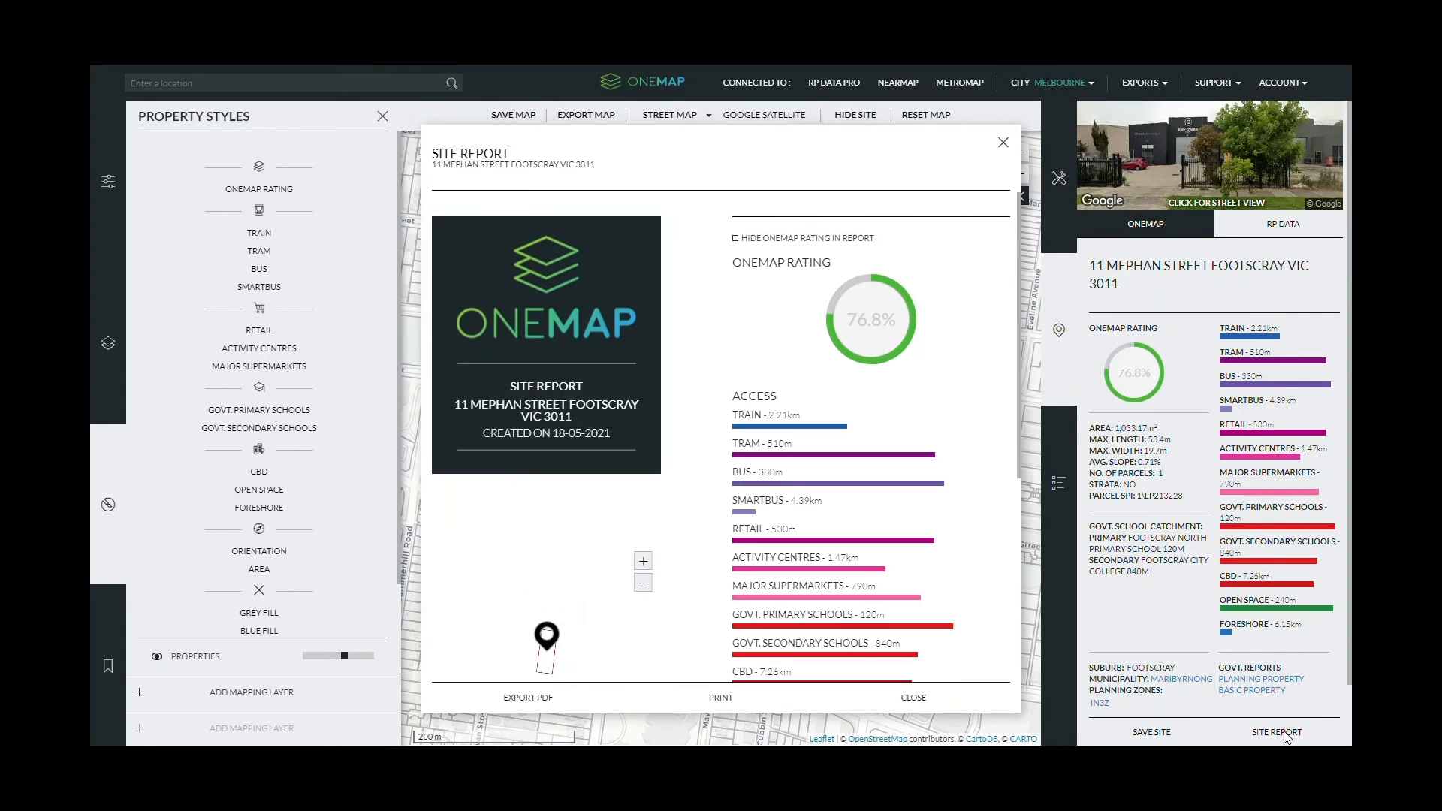
{"action": "scroll", "coordinate": [891, 322], "scroll_direction": "down", "scroll_amount": 5}
{"action": "scroll", "coordinate": [891, 322], "scroll_direction": "down", "scroll_amount": 10}
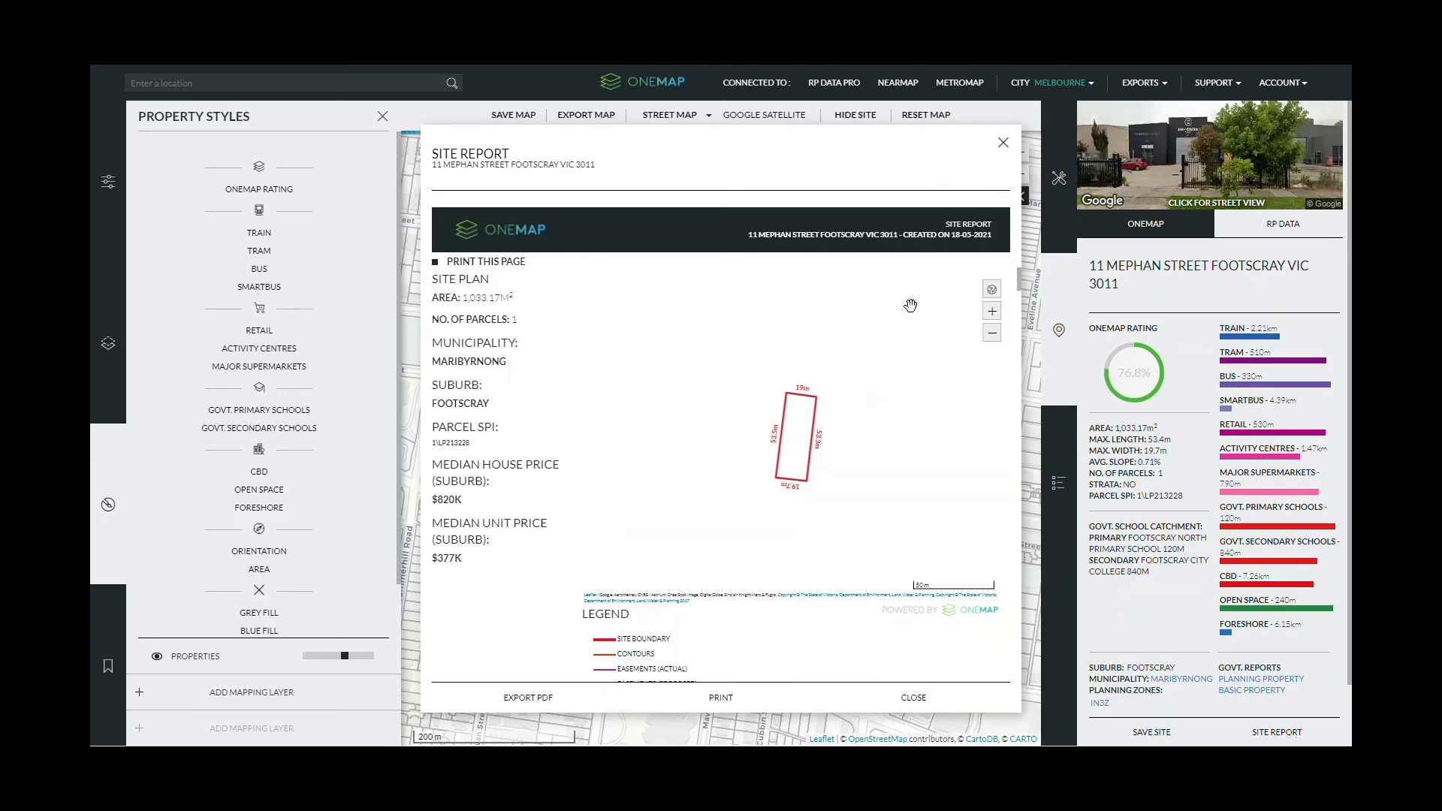
{"action": "scroll", "coordinate": [980, 422], "scroll_direction": "down", "scroll_amount": 8}
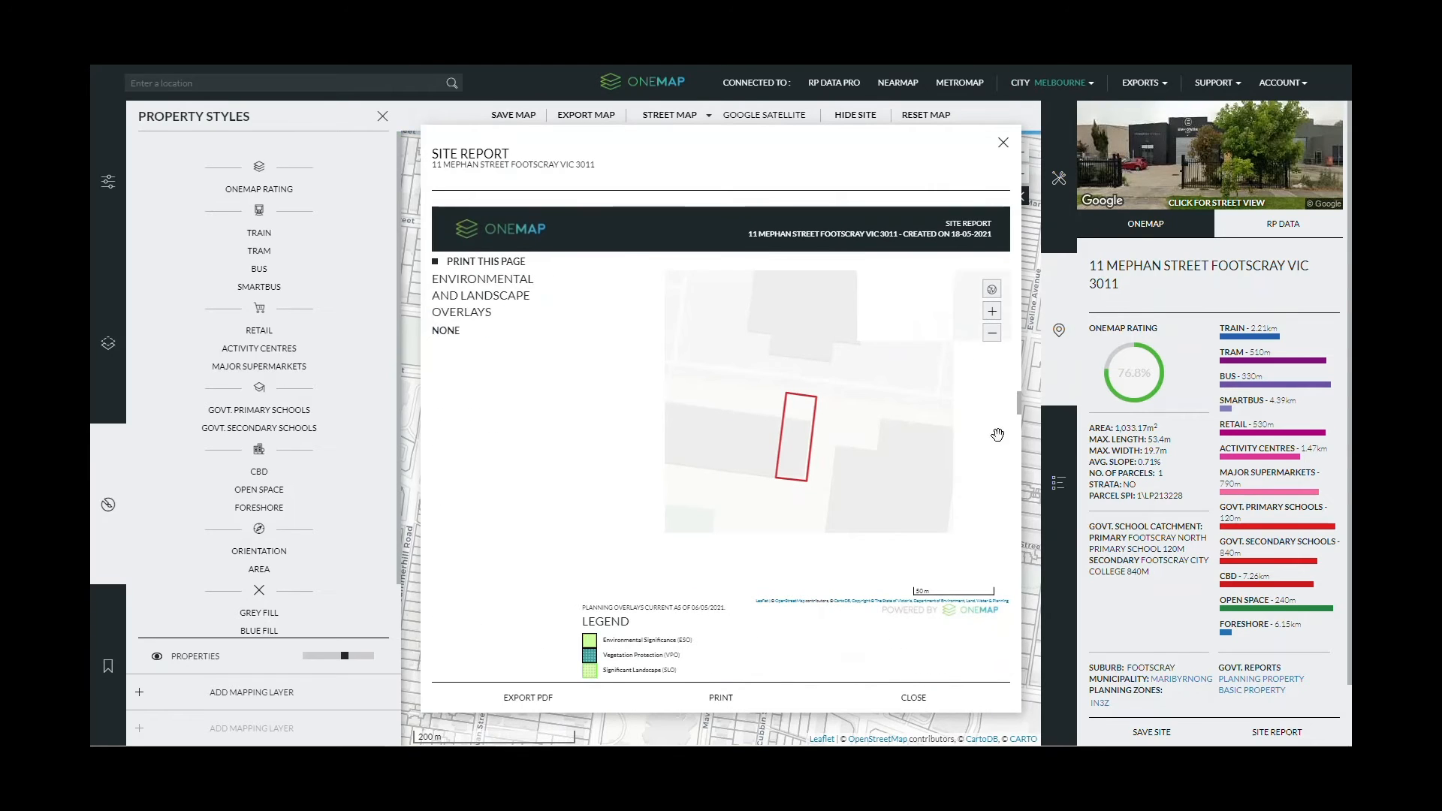
{"action": "scroll", "coordinate": [466, 386], "scroll_direction": "down", "scroll_amount": 6}
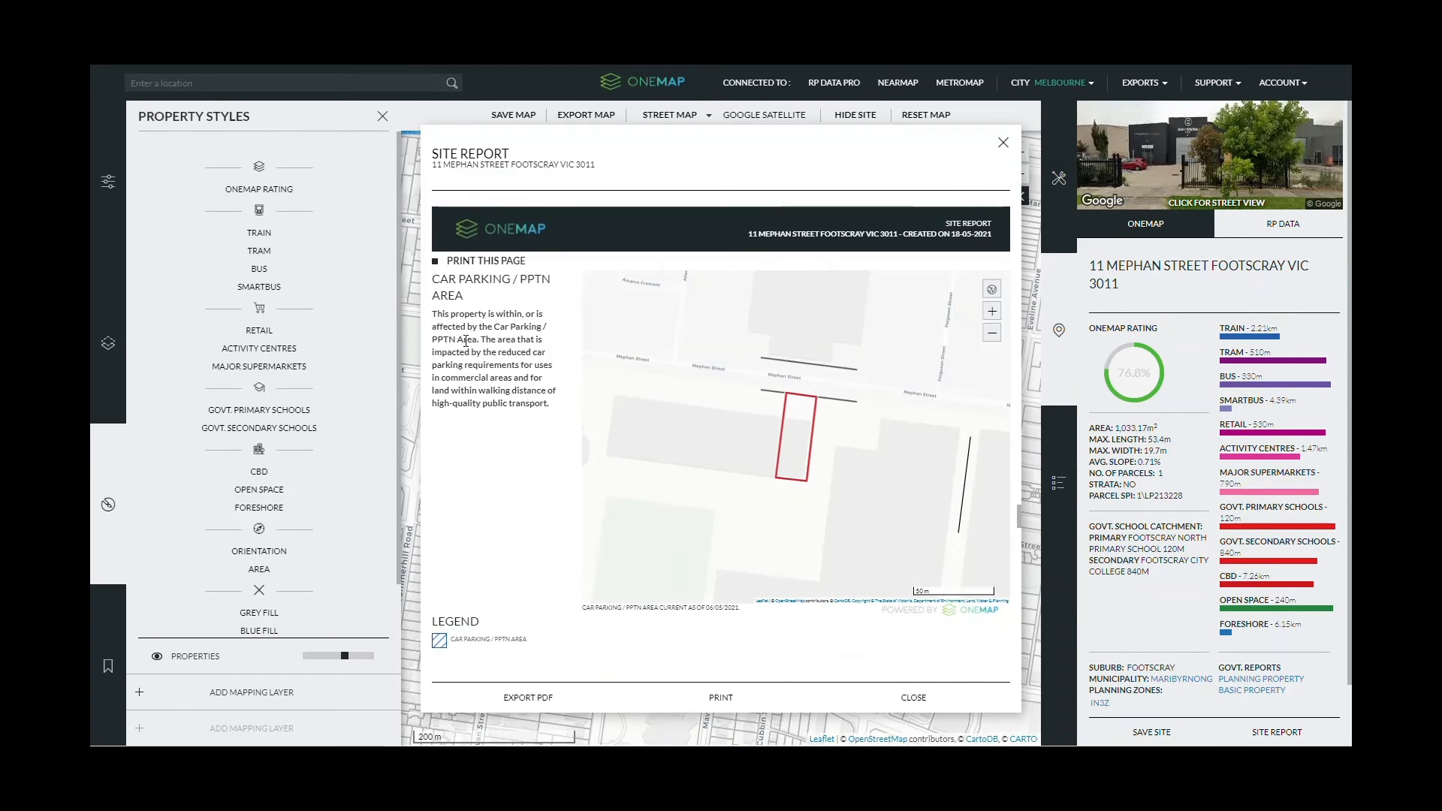
{"action": "left_click_drag", "start_coordinate": [1019, 604], "coordinate": [1042, 351]}
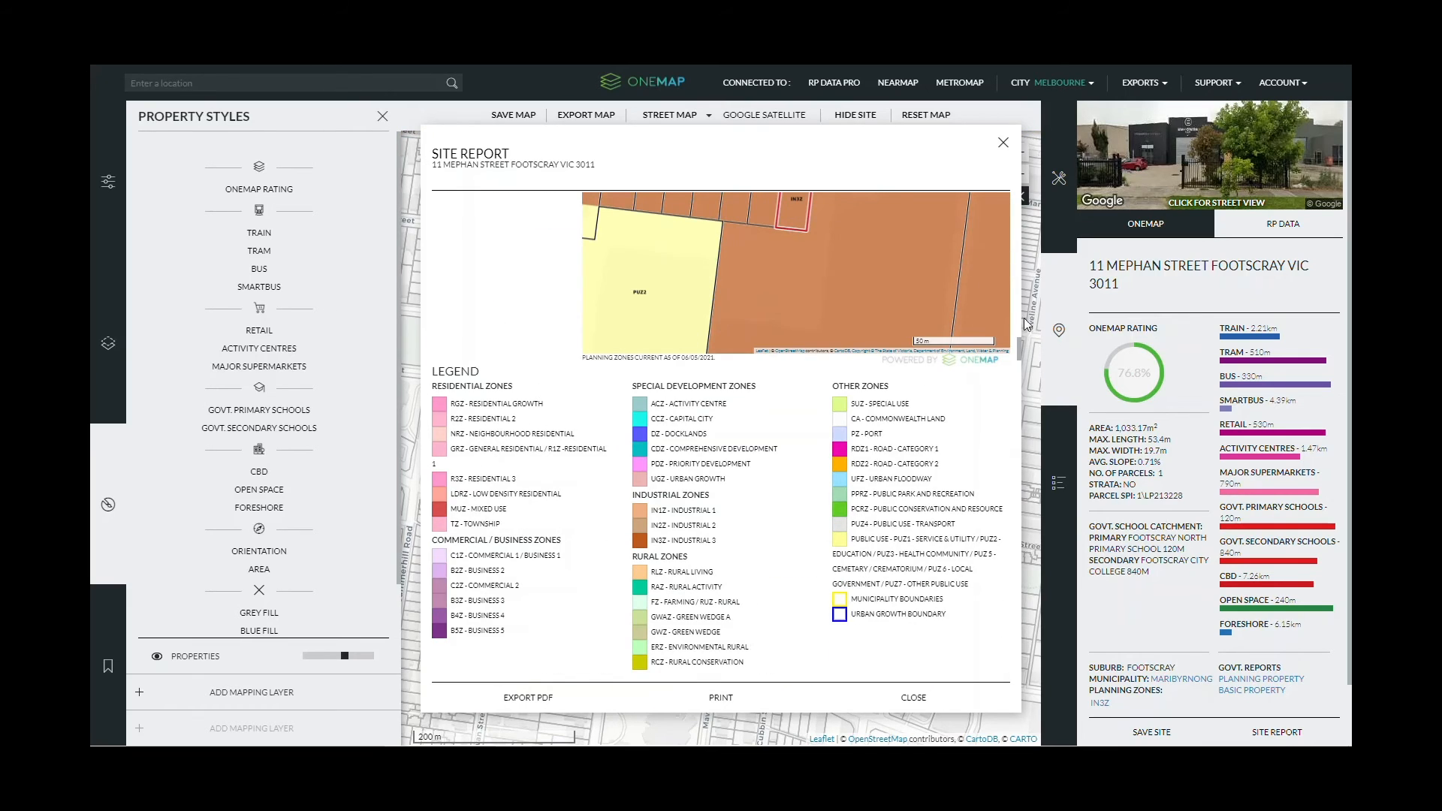
{"action": "left_click_drag", "start_coordinate": [1020, 349], "coordinate": [1018, 539]}
- Scroll down to the Data Attribution section, back up slightly, and close the report
{"action": "scroll", "coordinate": [843, 467], "scroll_direction": "down", "scroll_amount": 10}
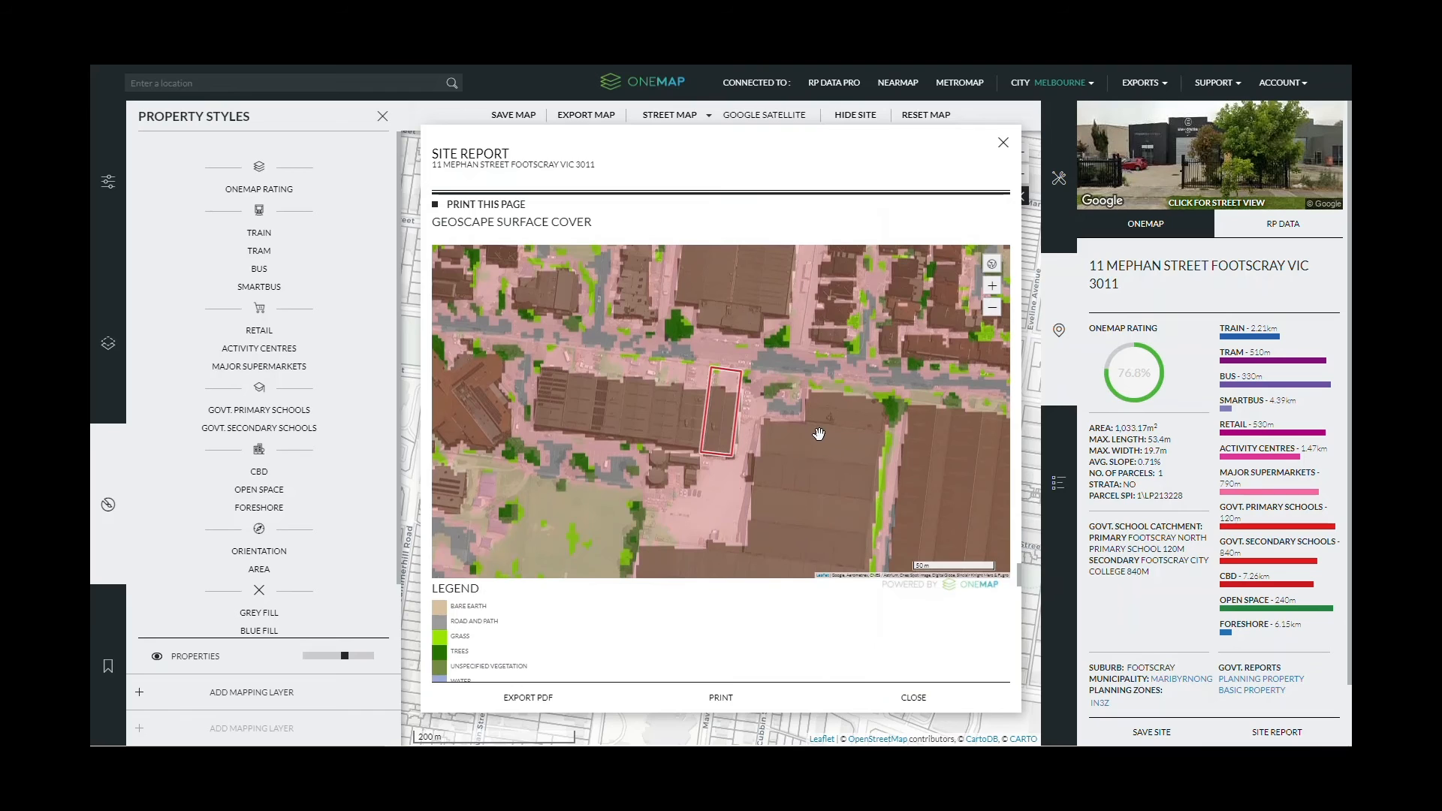
{"action": "scroll", "coordinate": [481, 263], "scroll_direction": "down", "scroll_amount": 7}
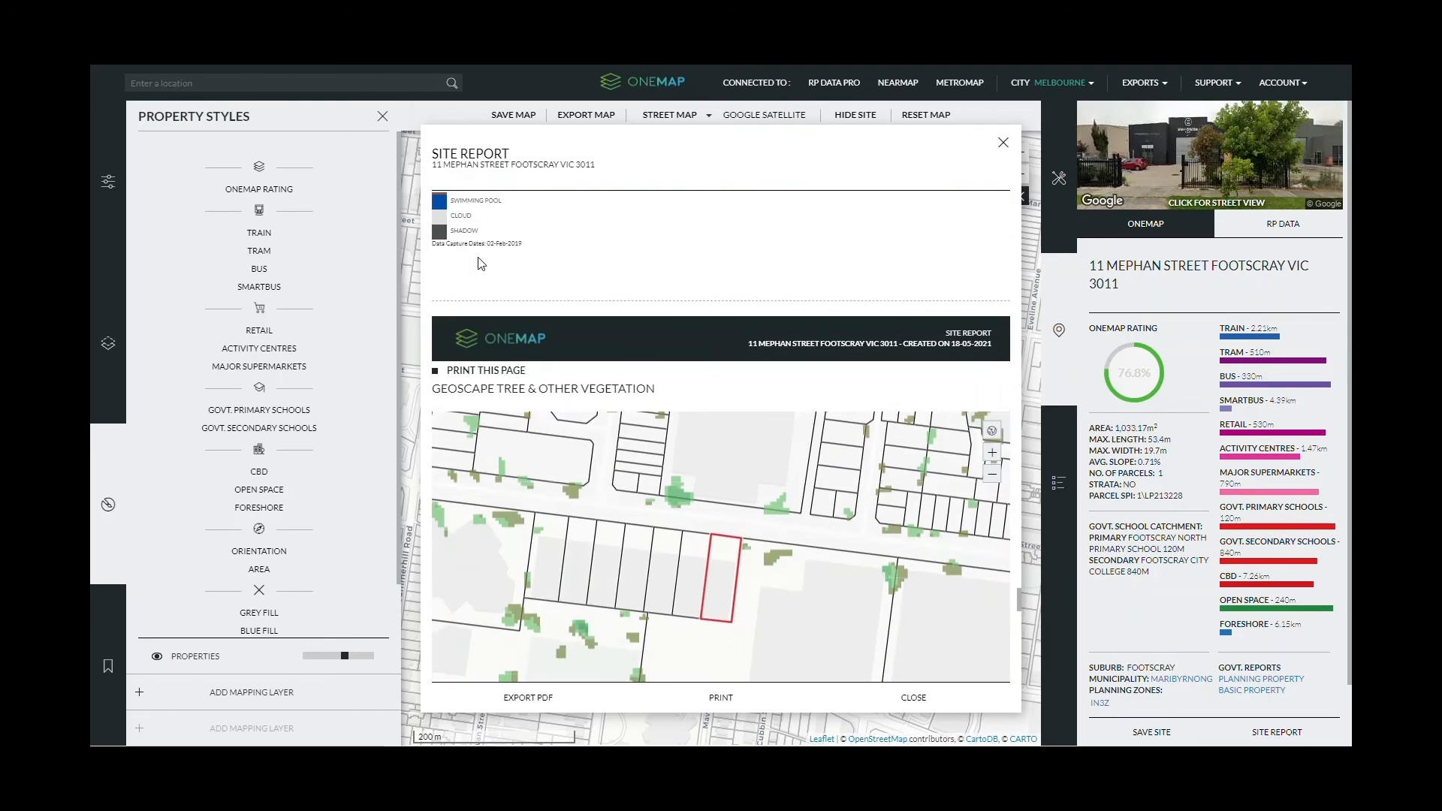
{"action": "scroll", "coordinate": [481, 263], "scroll_direction": "down", "scroll_amount": 12}
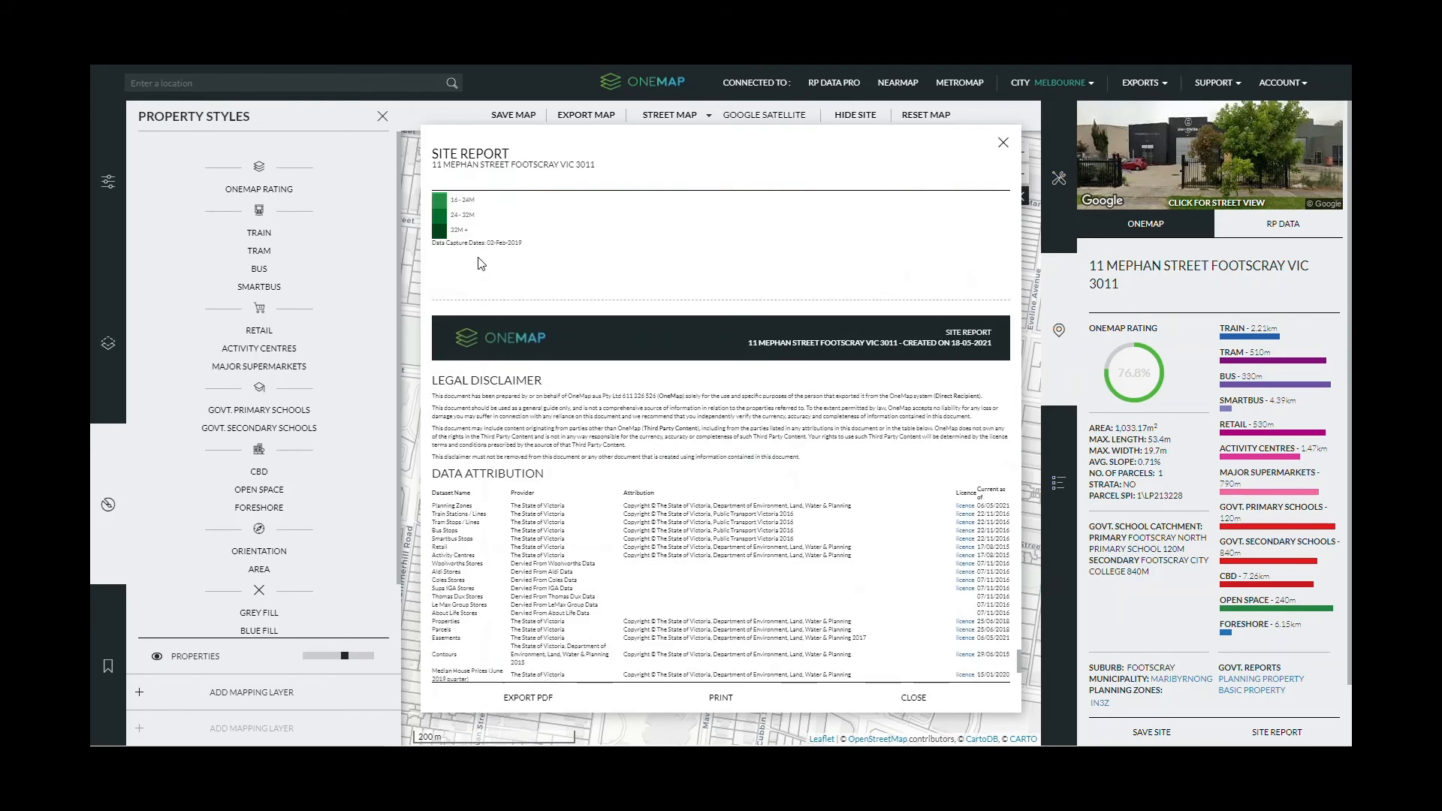
{"action": "scroll", "coordinate": [480, 263], "scroll_direction": "down", "scroll_amount": 3}
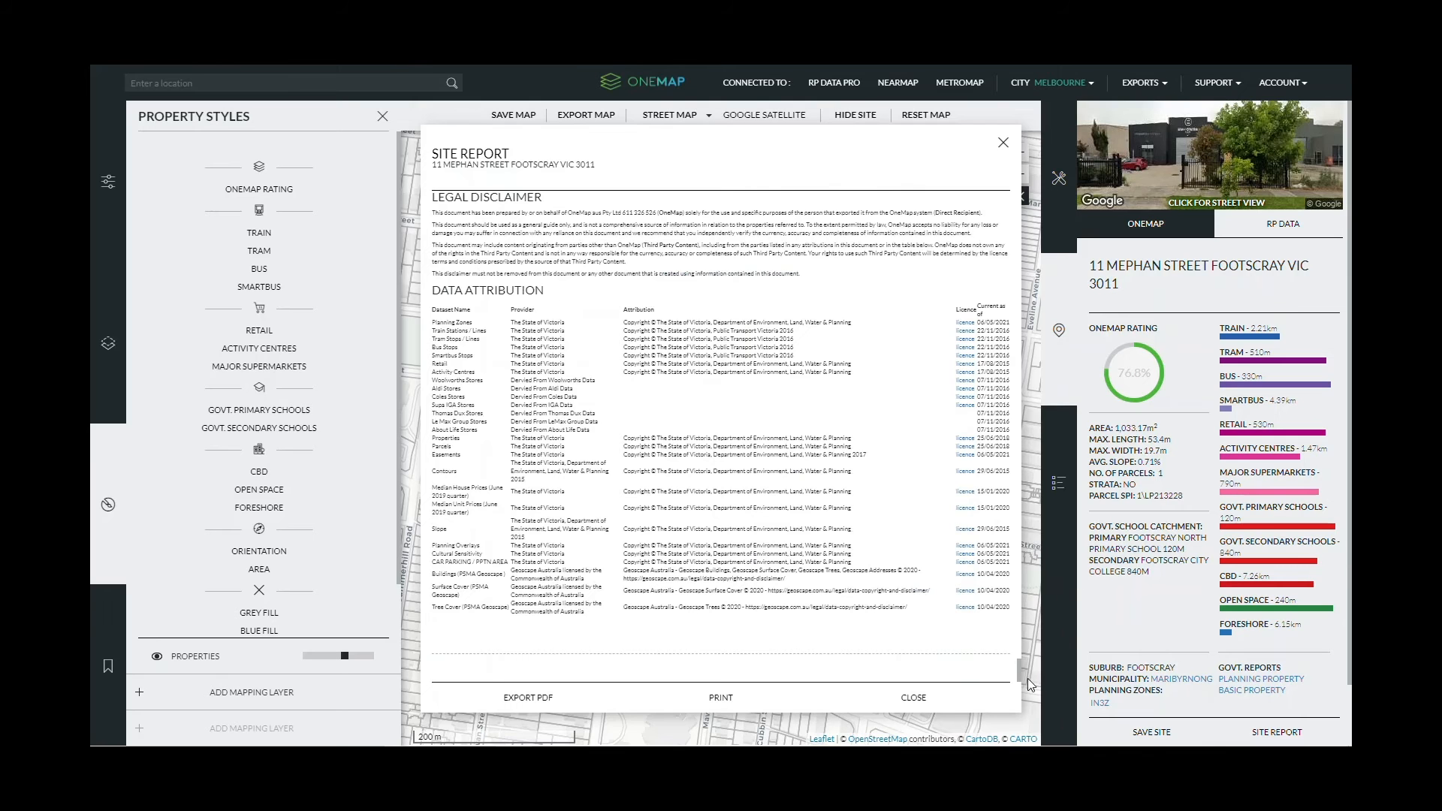
{"action": "scroll", "coordinate": [640, 614], "scroll_direction": "up", "scroll_amount": 20}
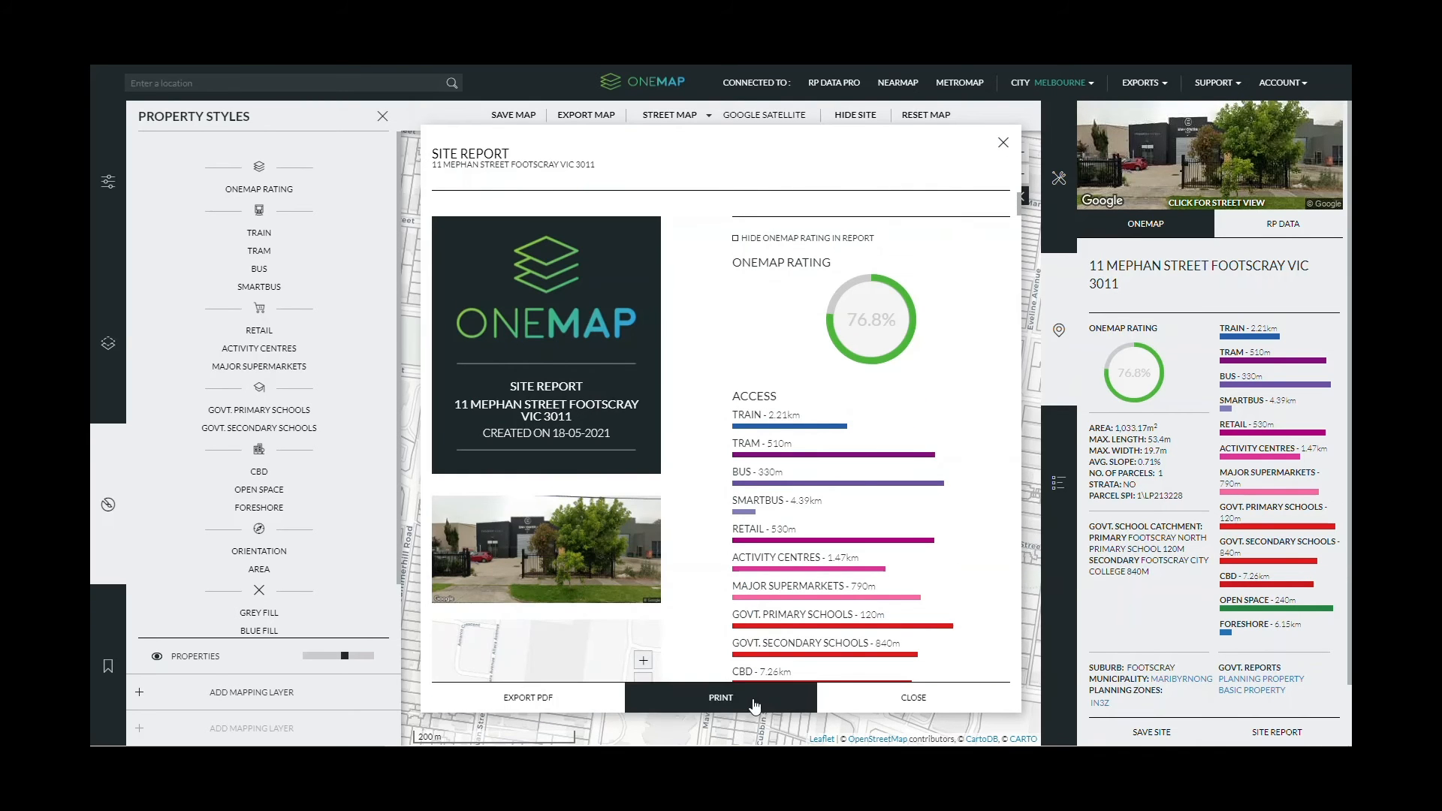
{"action": "left_click", "coordinate": [897, 697]}
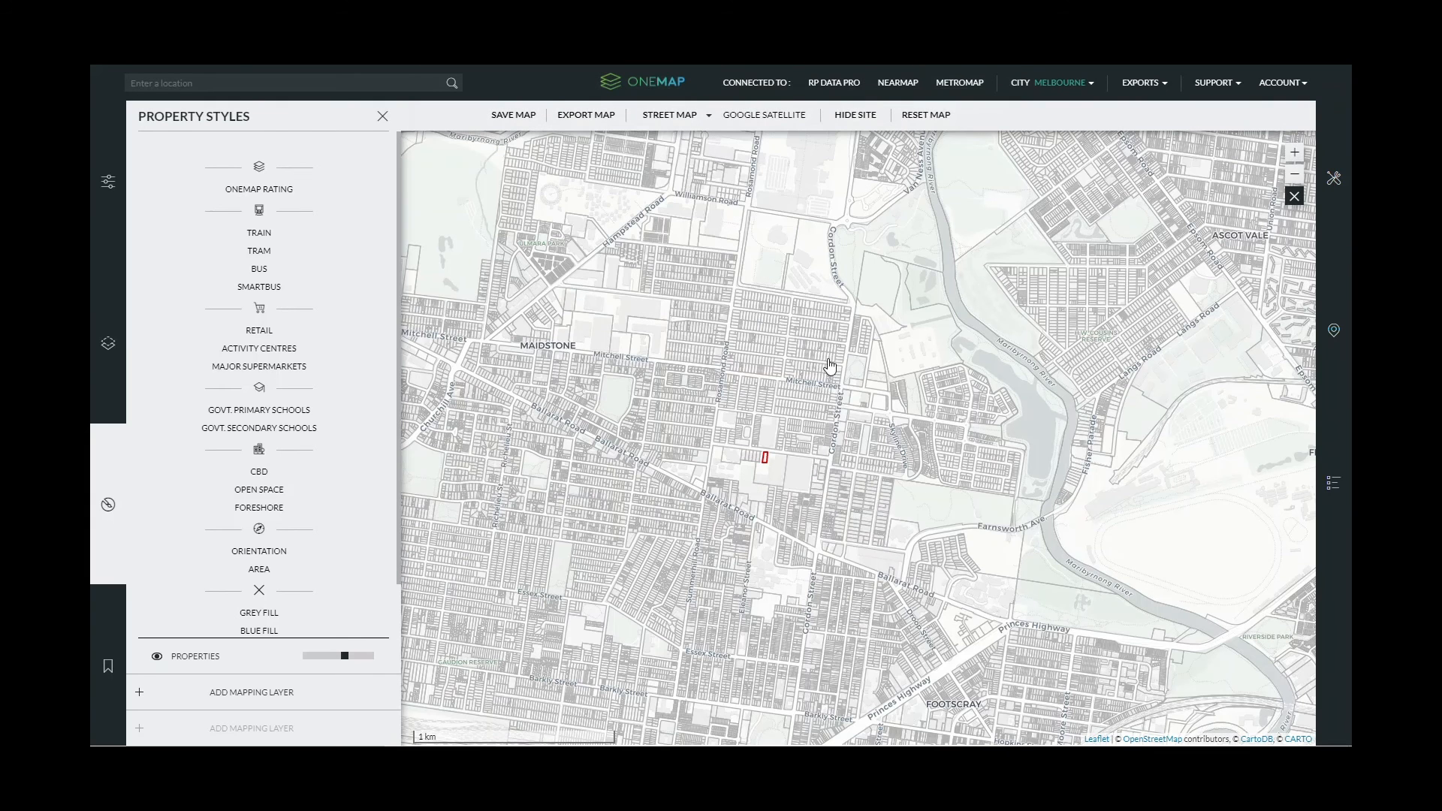
- Switch the base map to Dark Map, add Google Satellite imagery, and reset the map view
{"action": "left_click", "coordinate": [107, 391]}
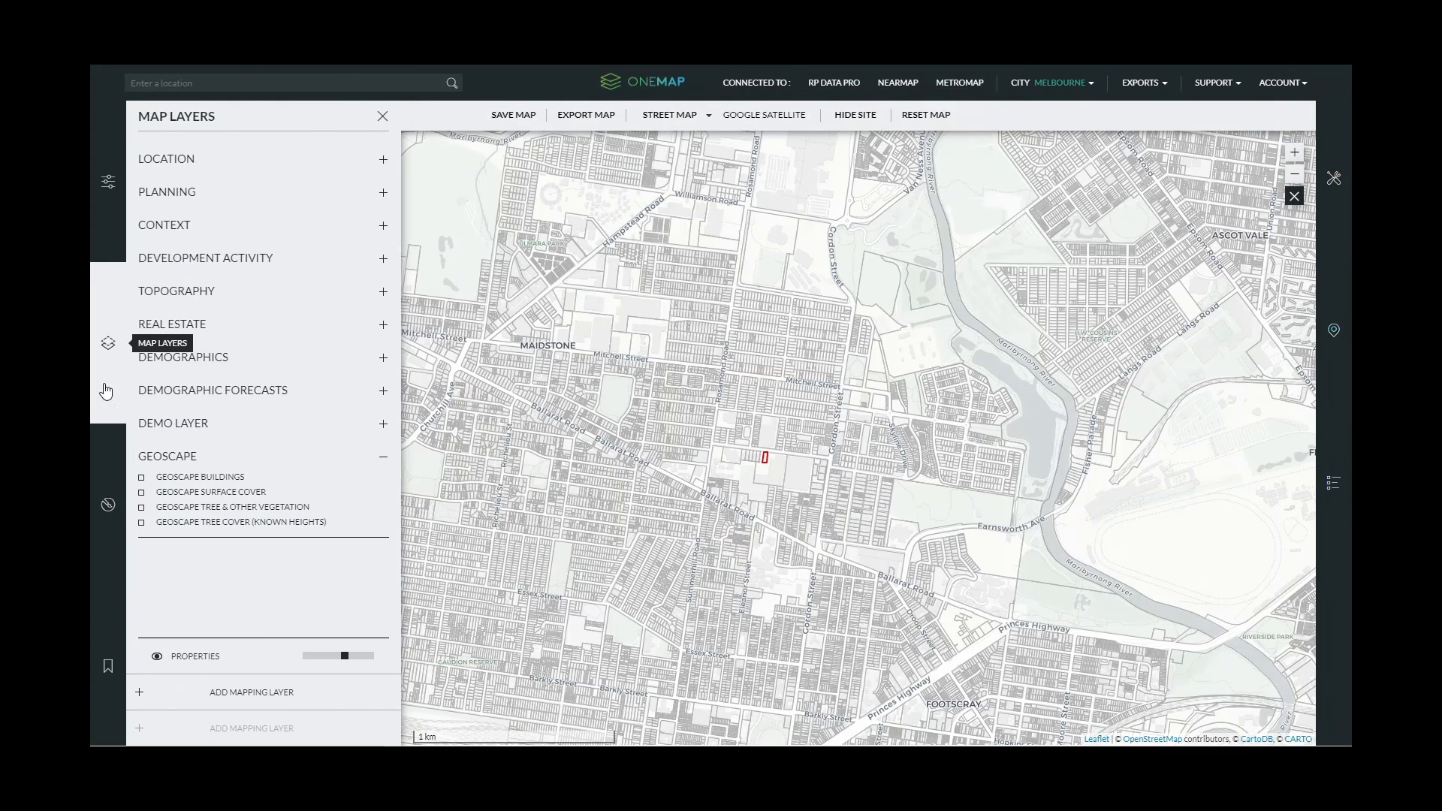
{"action": "left_click", "coordinate": [117, 195]}
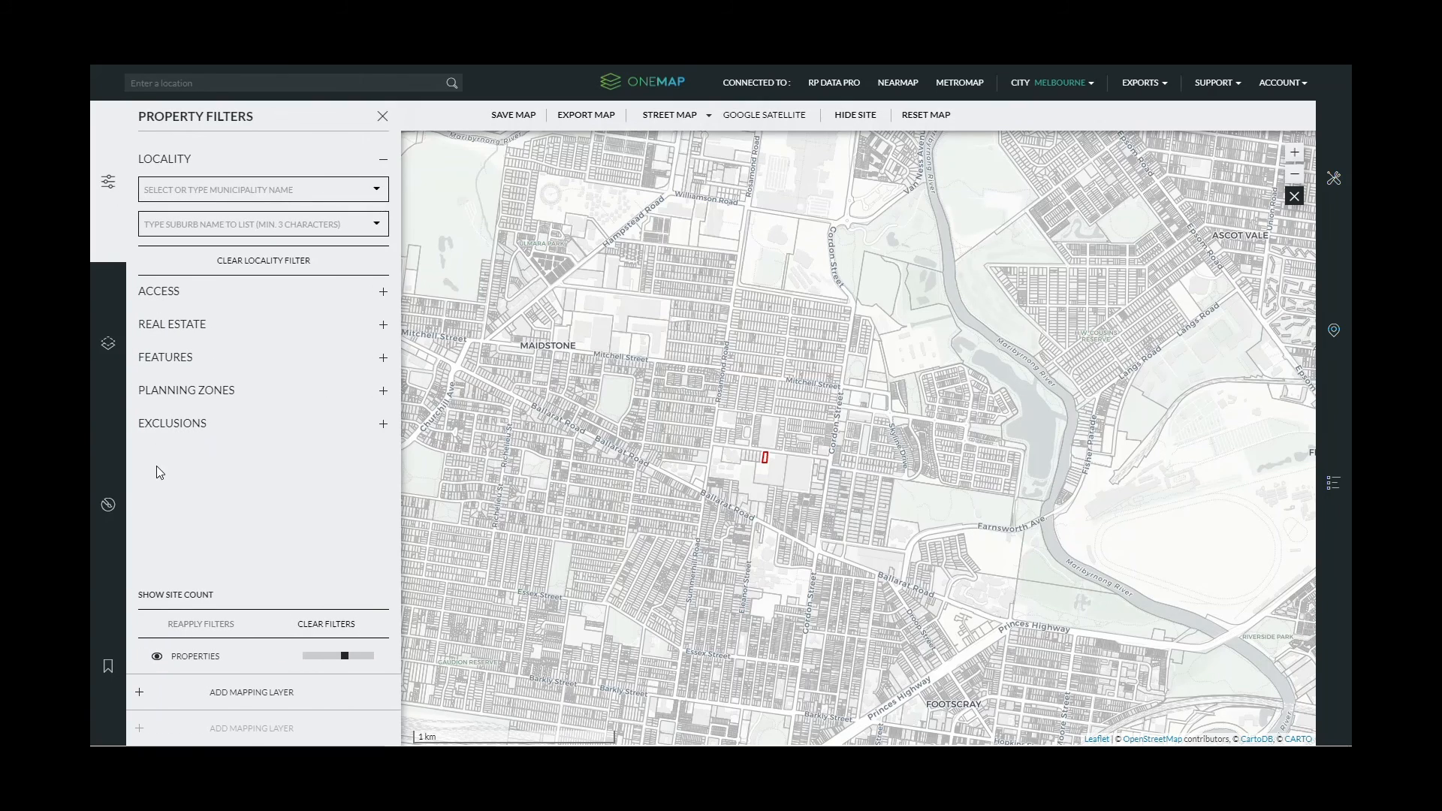
{"action": "left_click", "coordinate": [691, 117]}
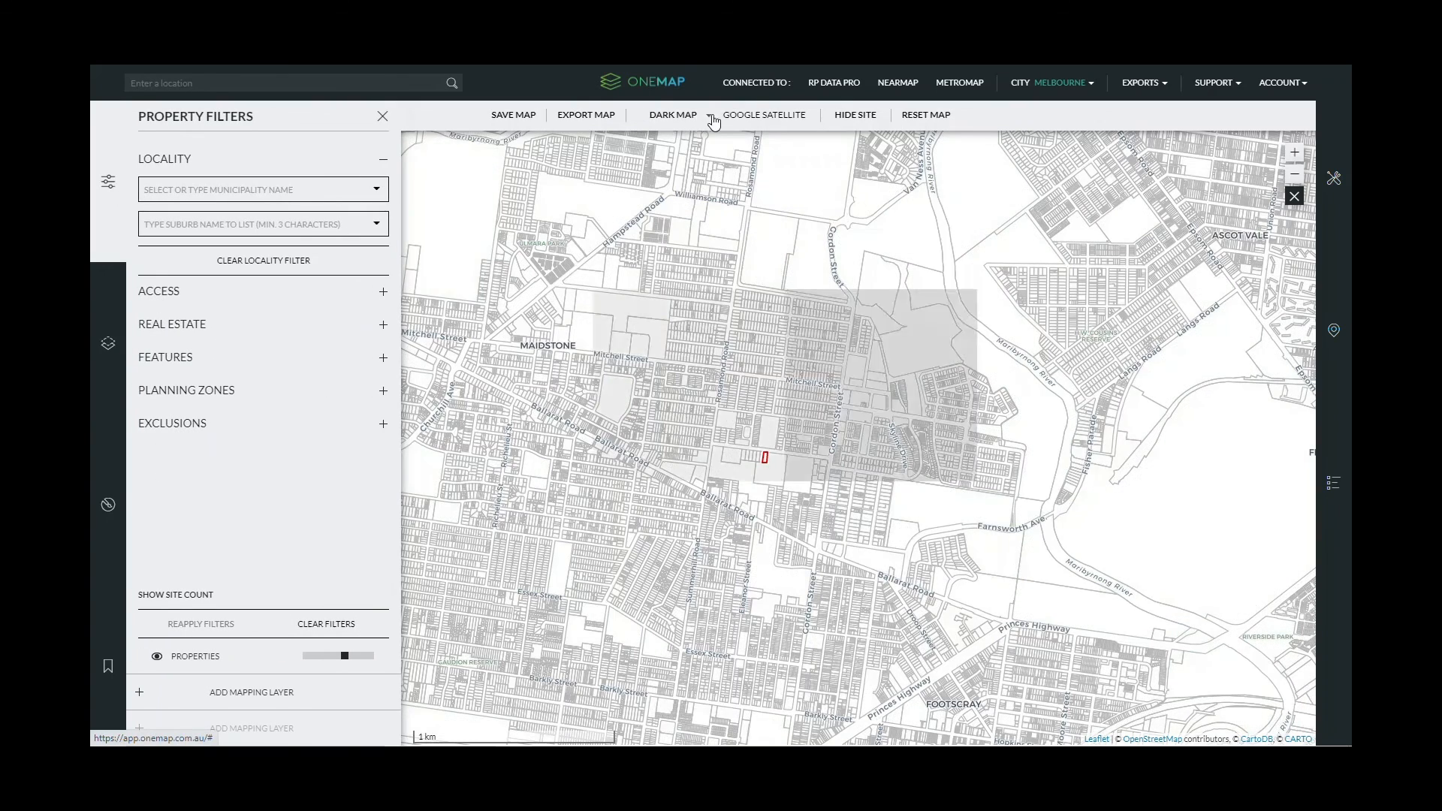
{"action": "left_click", "coordinate": [783, 117]}
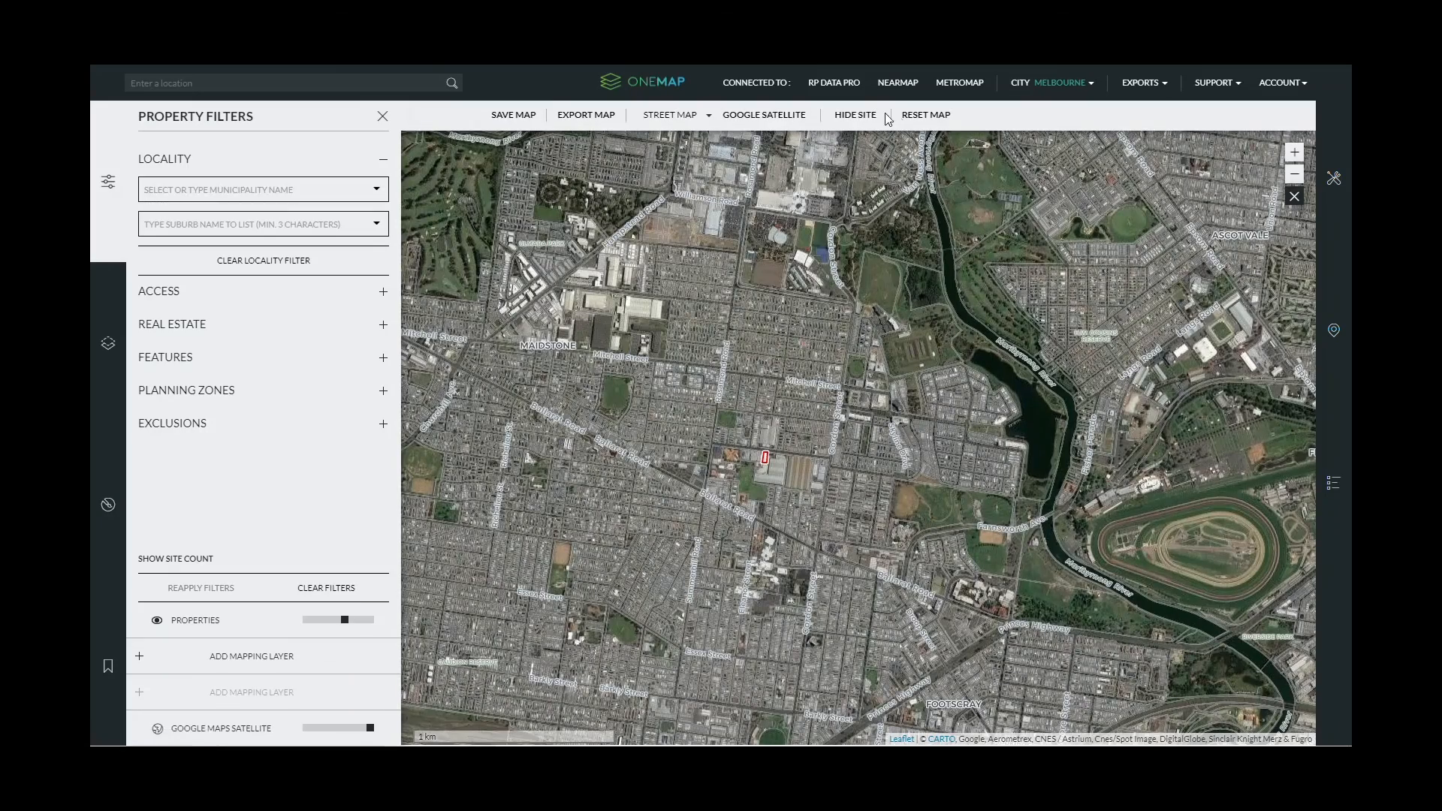
{"action": "left_click", "coordinate": [931, 117]}
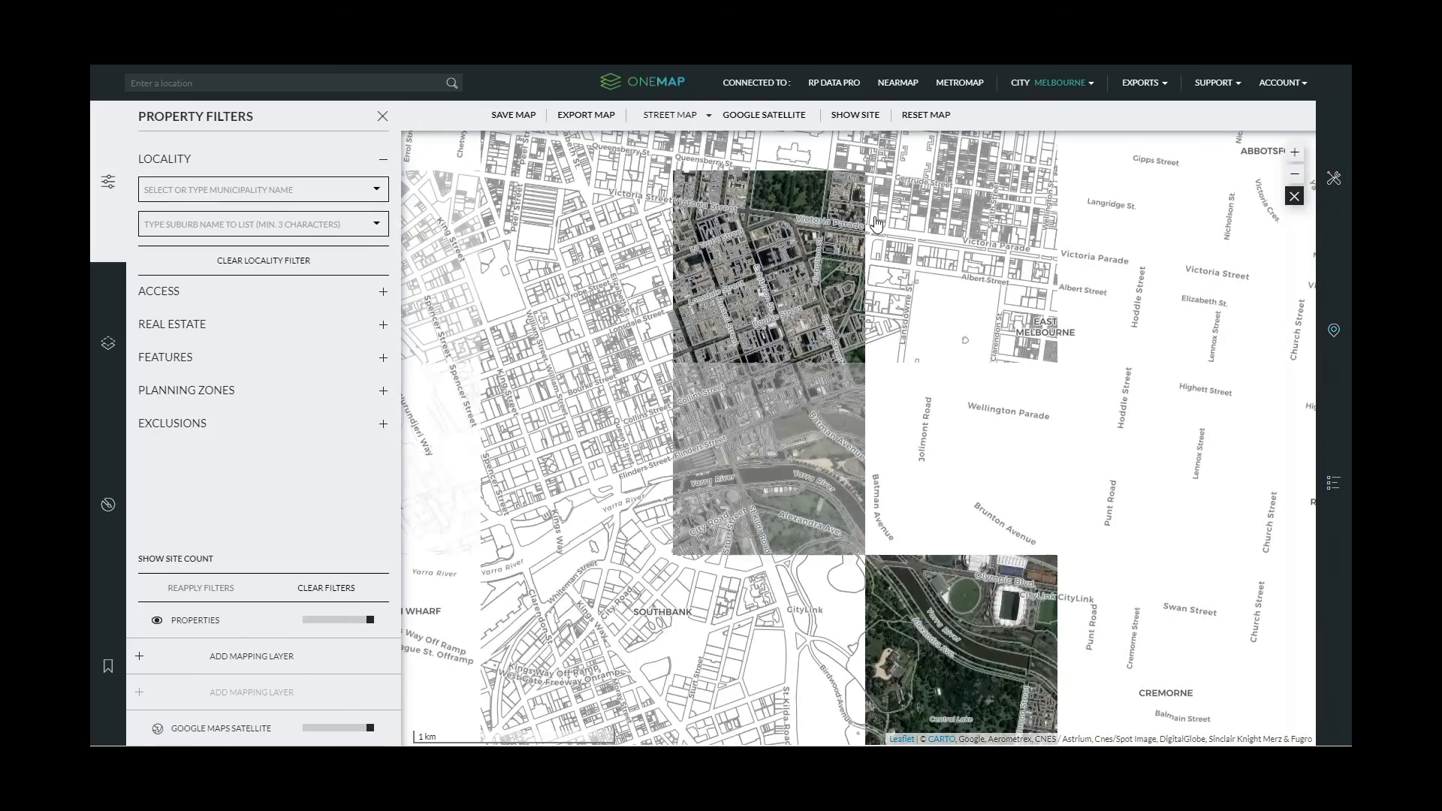